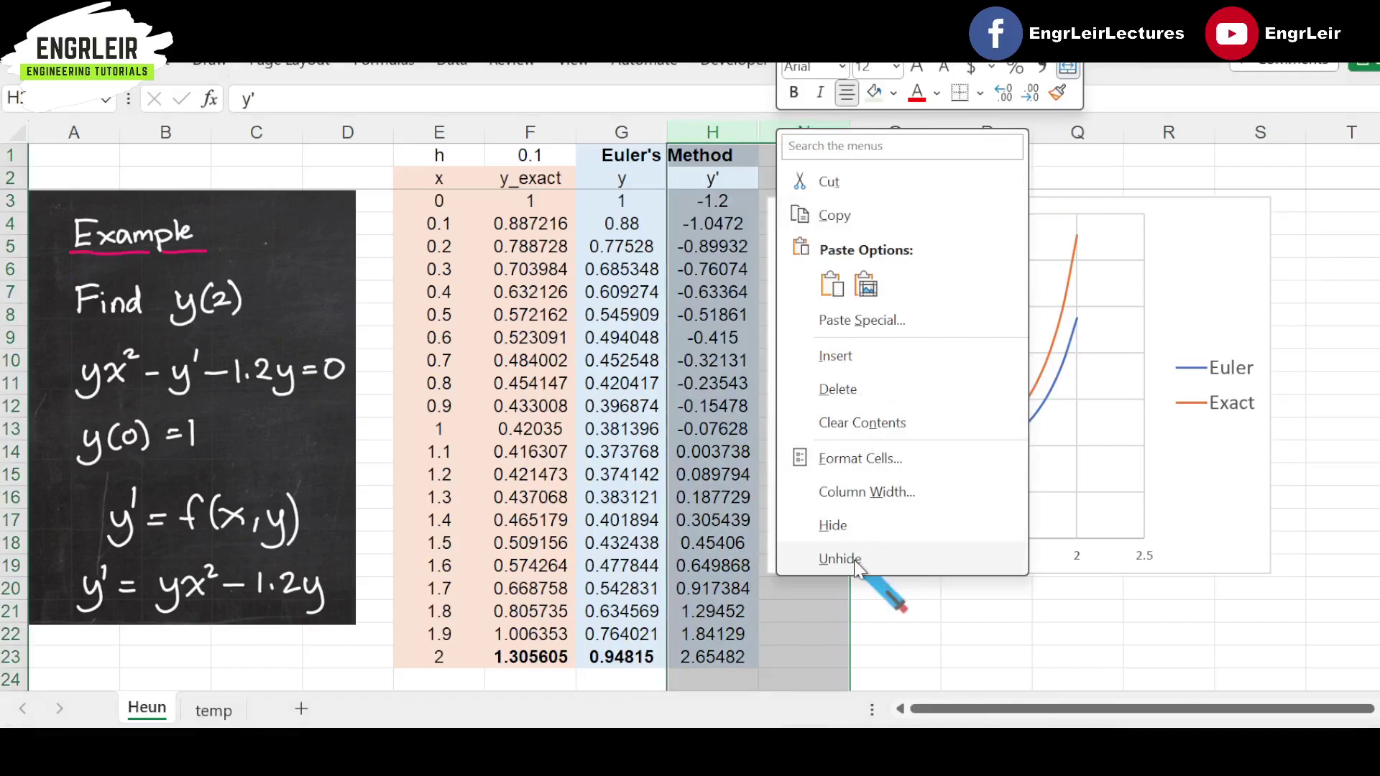
Step: Hide columns G and H containing the Euler's Method results
{"action": "left_click_drag", "start_coordinate": [714, 130], "coordinate": [657, 134]}
{"action": "right_click", "coordinate": [657, 134]}
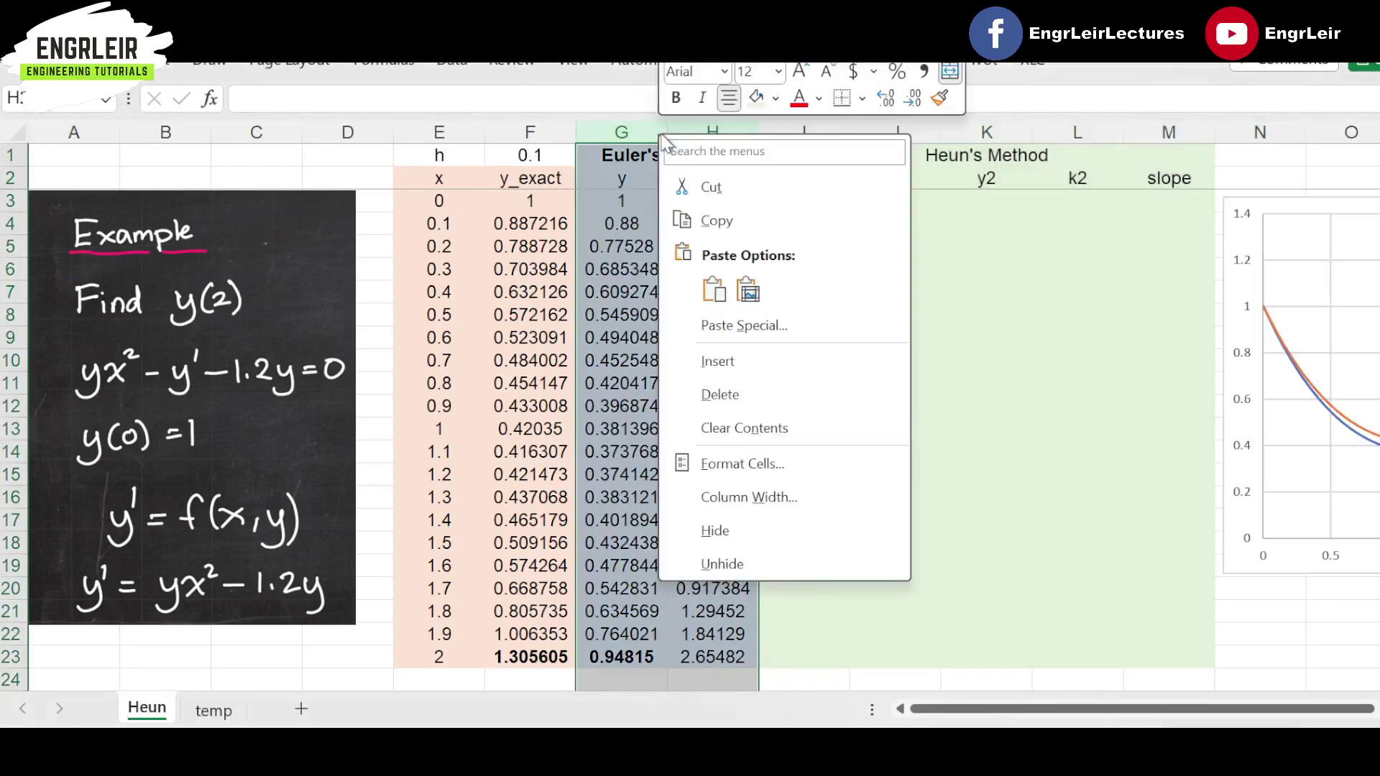
{"action": "left_click", "coordinate": [742, 535]}
{"action": "left_click", "coordinate": [707, 270]}
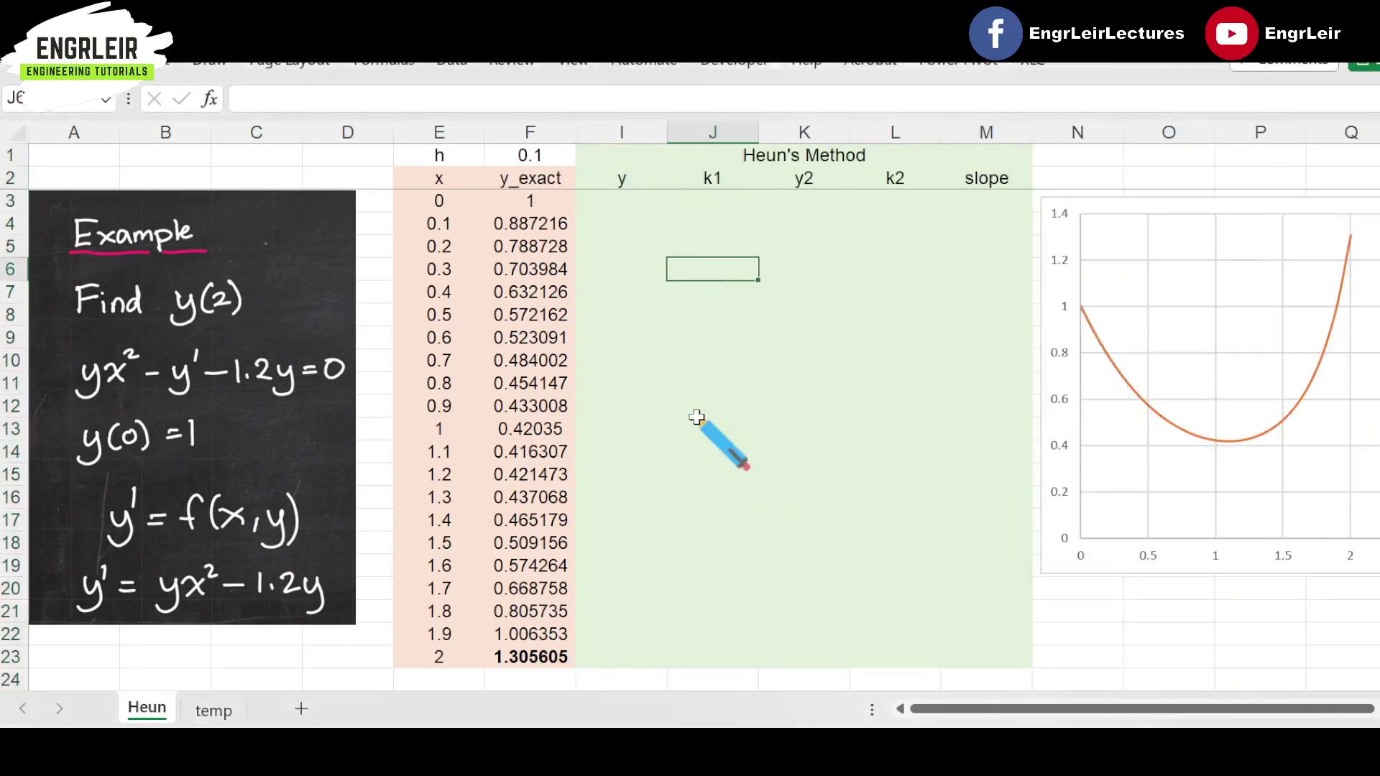
{"action": "left_click", "coordinate": [744, 376]}
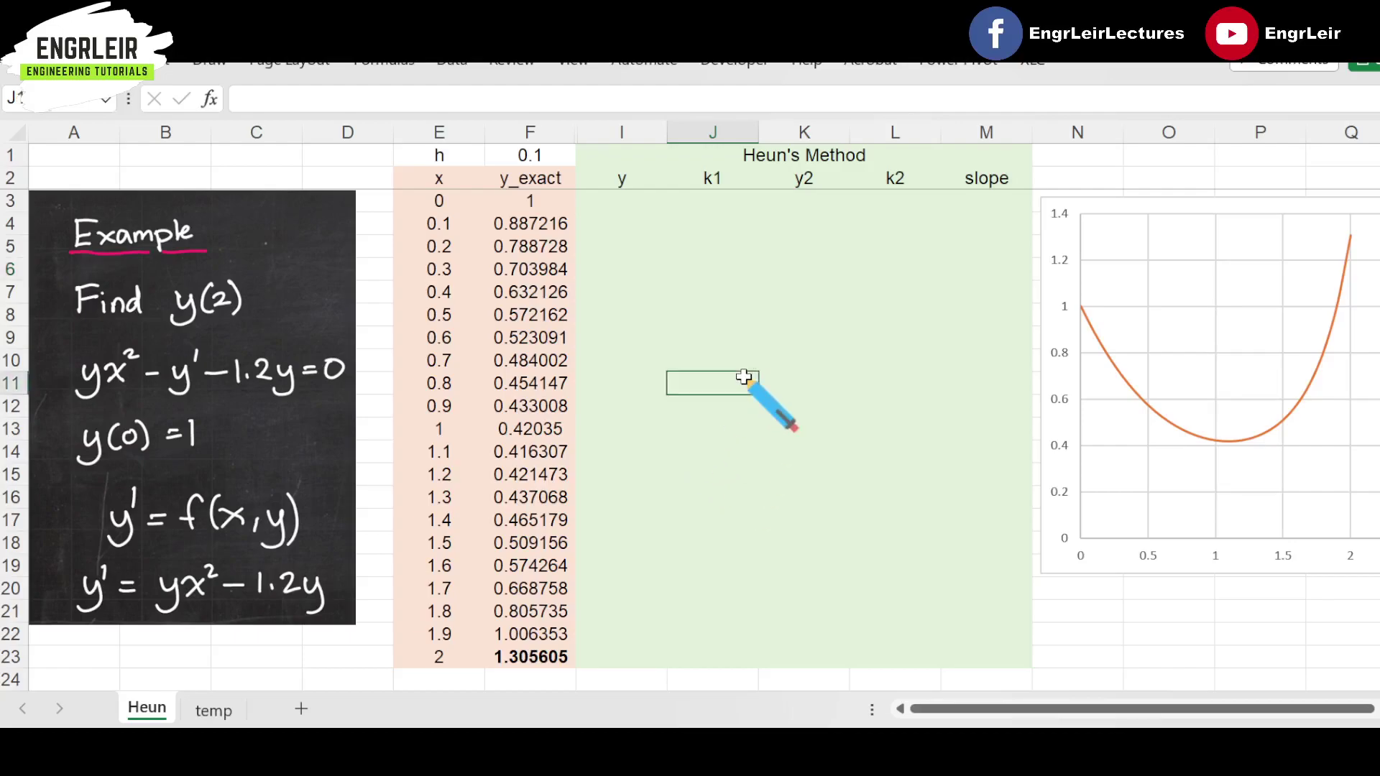
Step: Review the Heun's Method column headings y, k1, y2, k2 and slope in row 2
{"action": "left_click", "coordinate": [620, 198]}
{"action": "left_click_drag", "start_coordinate": [636, 177], "coordinate": [994, 179]}
{"action": "left_click", "coordinate": [650, 178]}
{"action": "key", "text": "Tab"}
{"action": "key", "text": "Tab"}
{"action": "key", "text": "Tab"}
{"action": "key", "text": "Tab"}
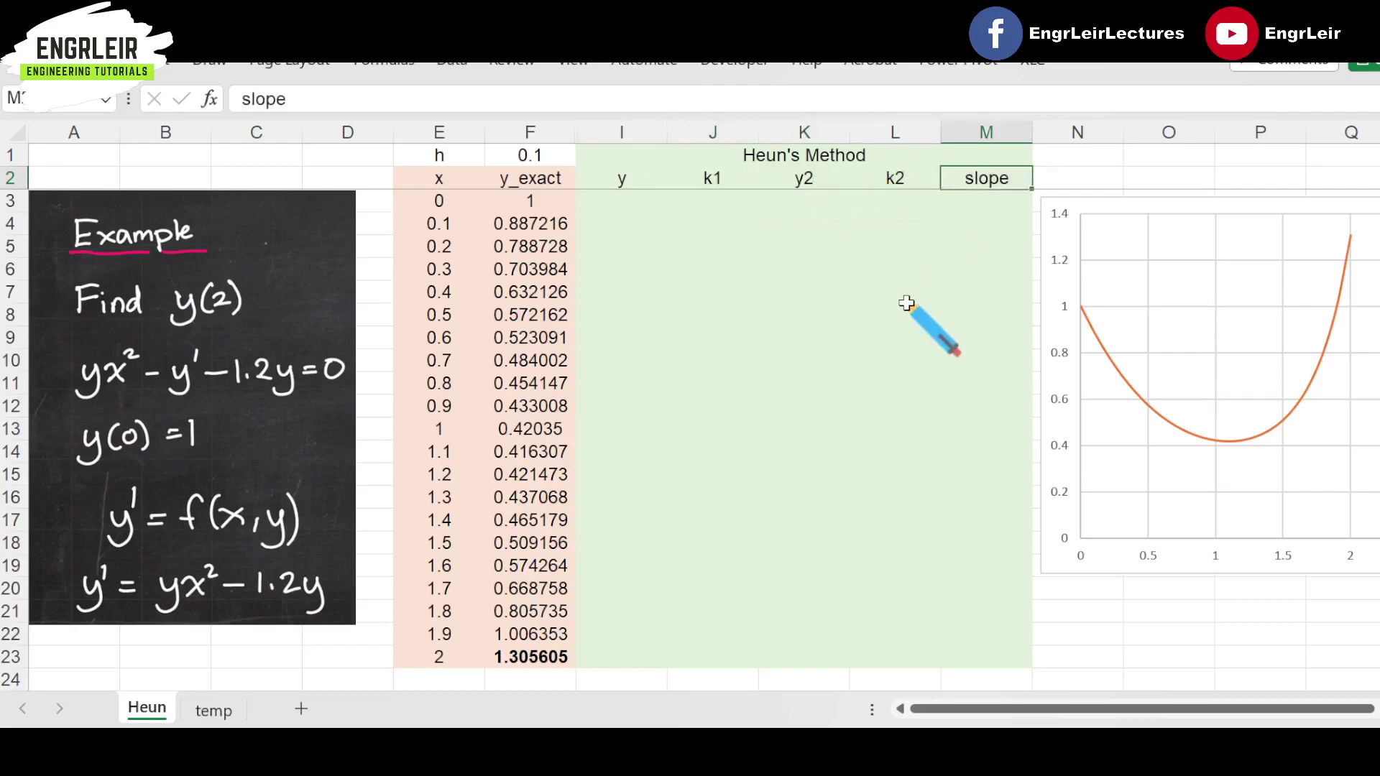
{"action": "left_click", "coordinate": [906, 300]}
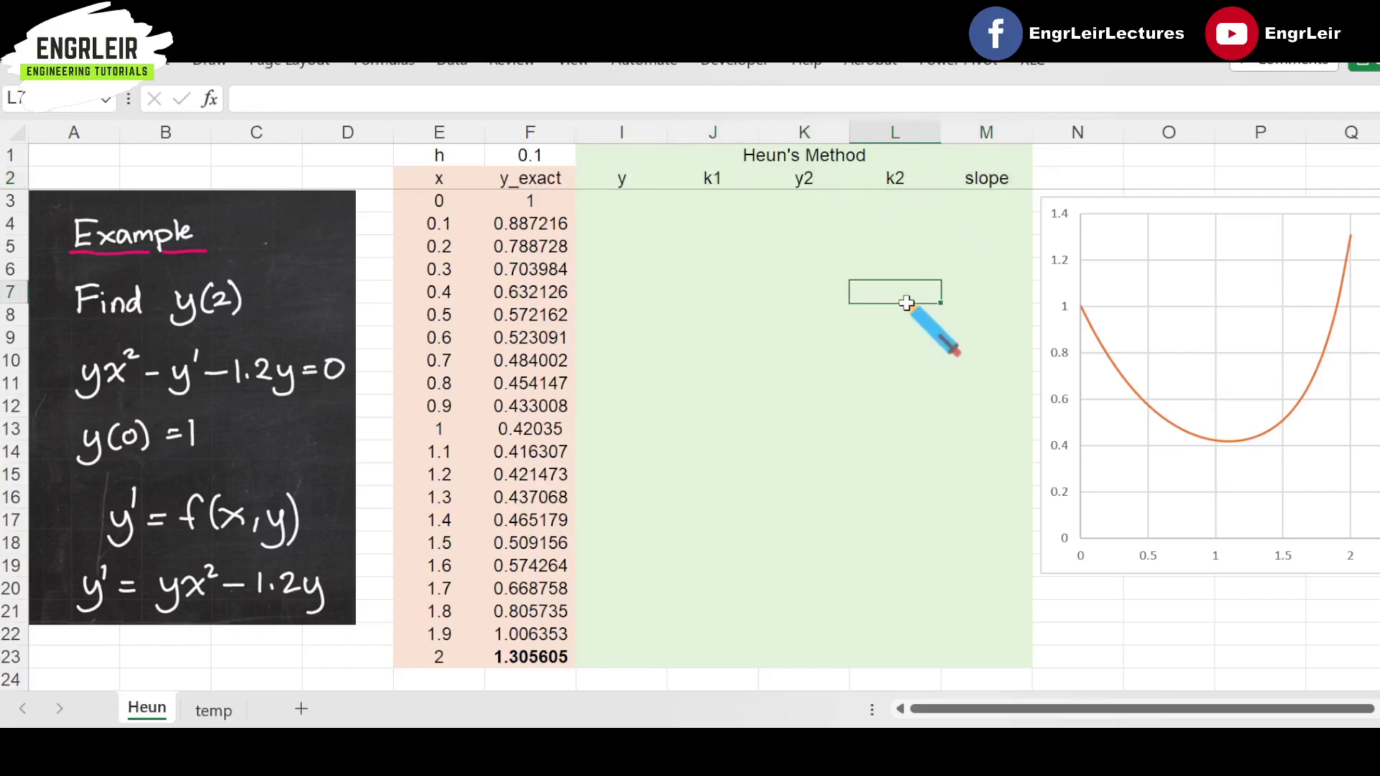
Step: Enter the initial y value 1 in cell I3 for x = 0
{"action": "left_click", "coordinate": [636, 208]}
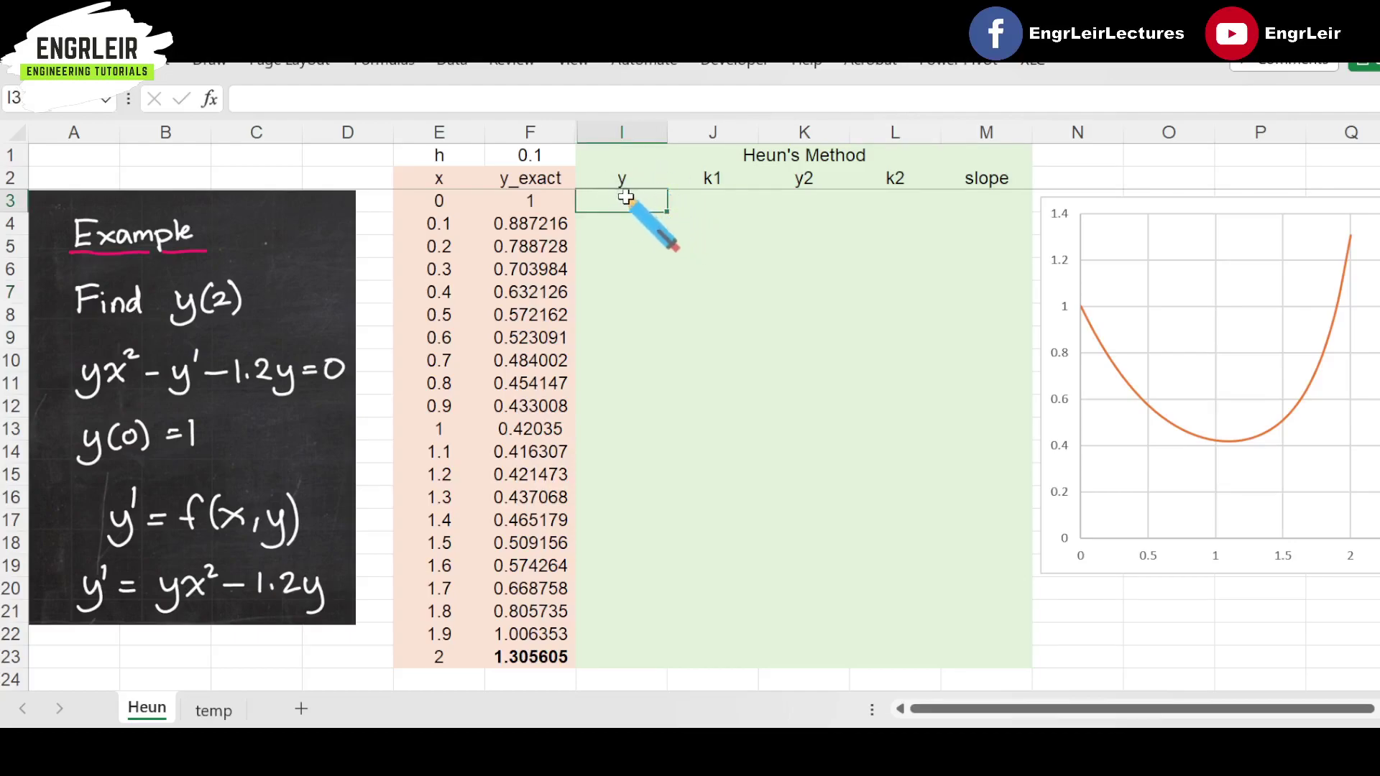
{"action": "left_click", "coordinate": [447, 200]}
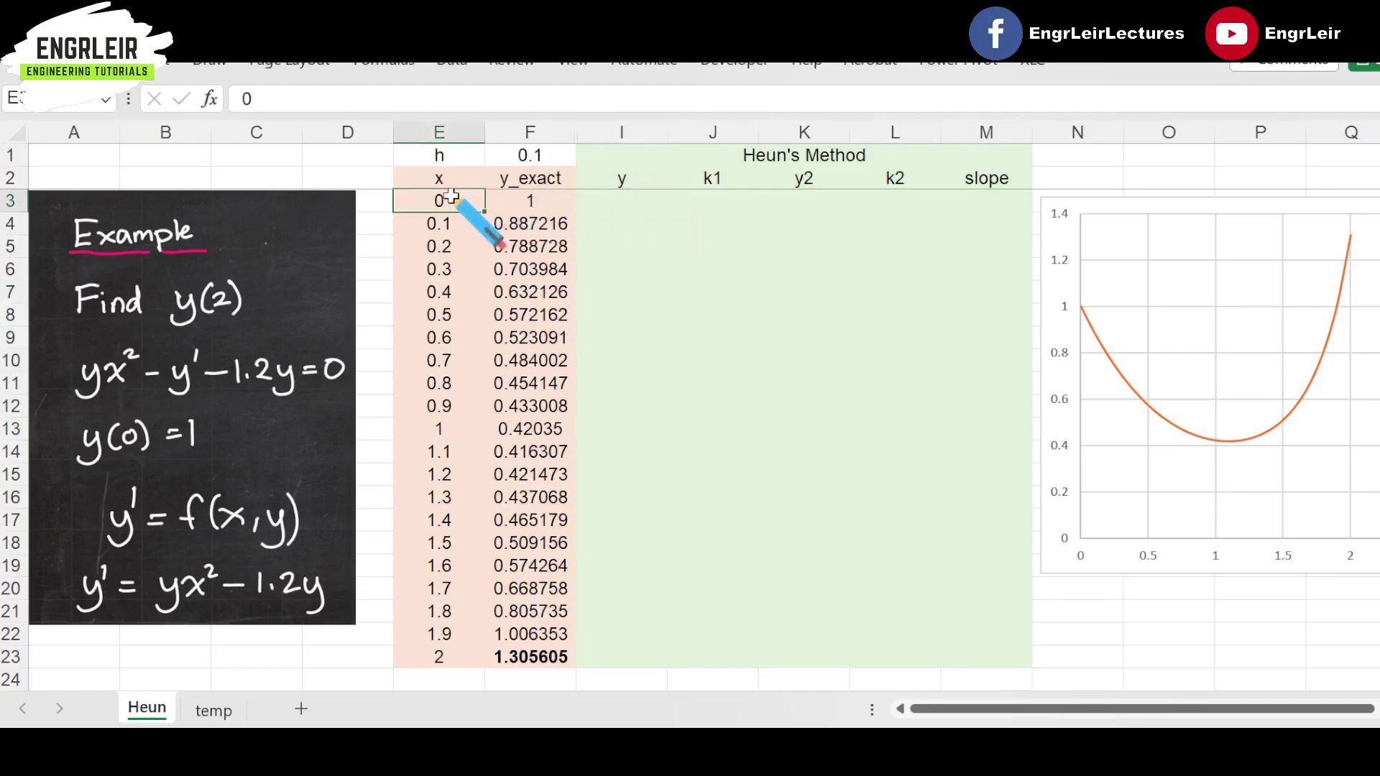
{"action": "left_click", "coordinate": [626, 198]}
{"action": "type", "text": "1"}
{"action": "key", "text": "Tab"}
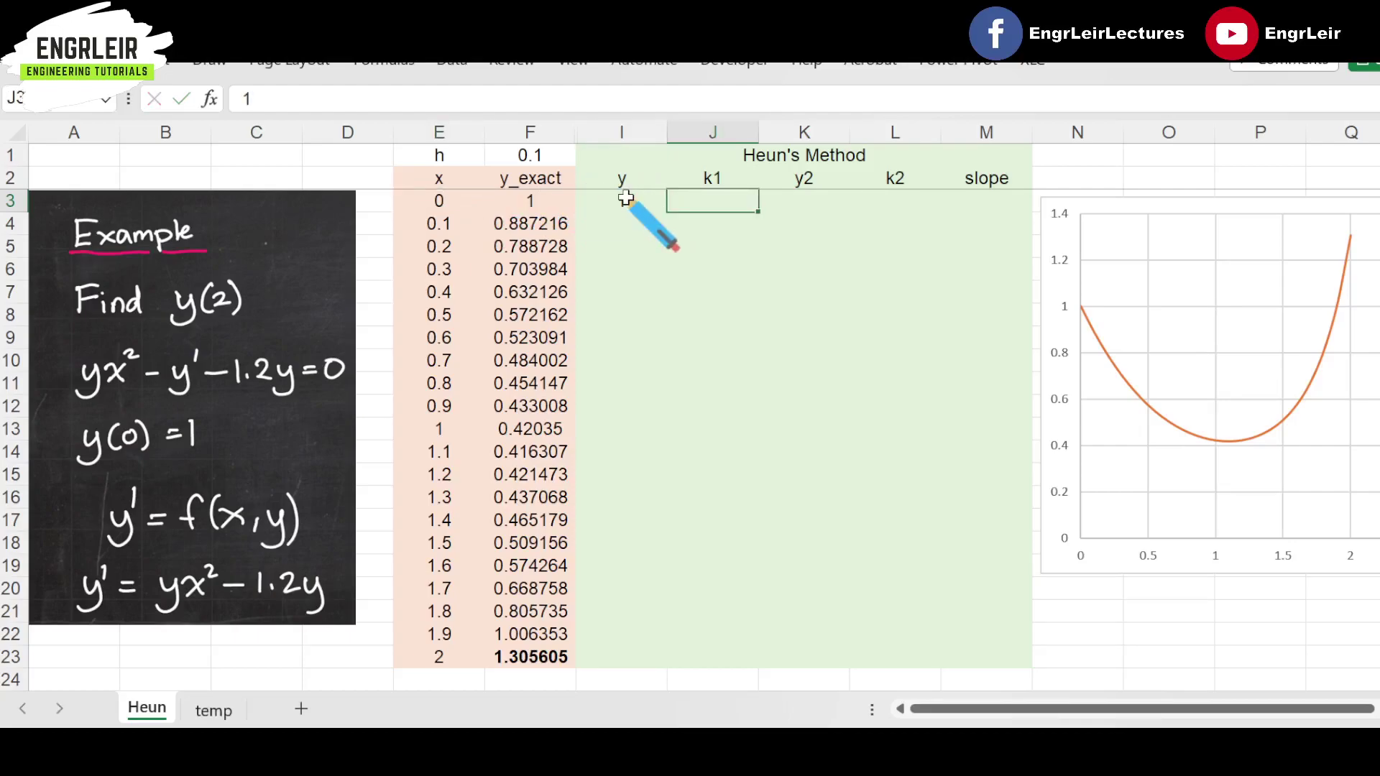
{"action": "left_click", "coordinate": [653, 201]}
{"action": "left_click", "coordinate": [679, 206]}
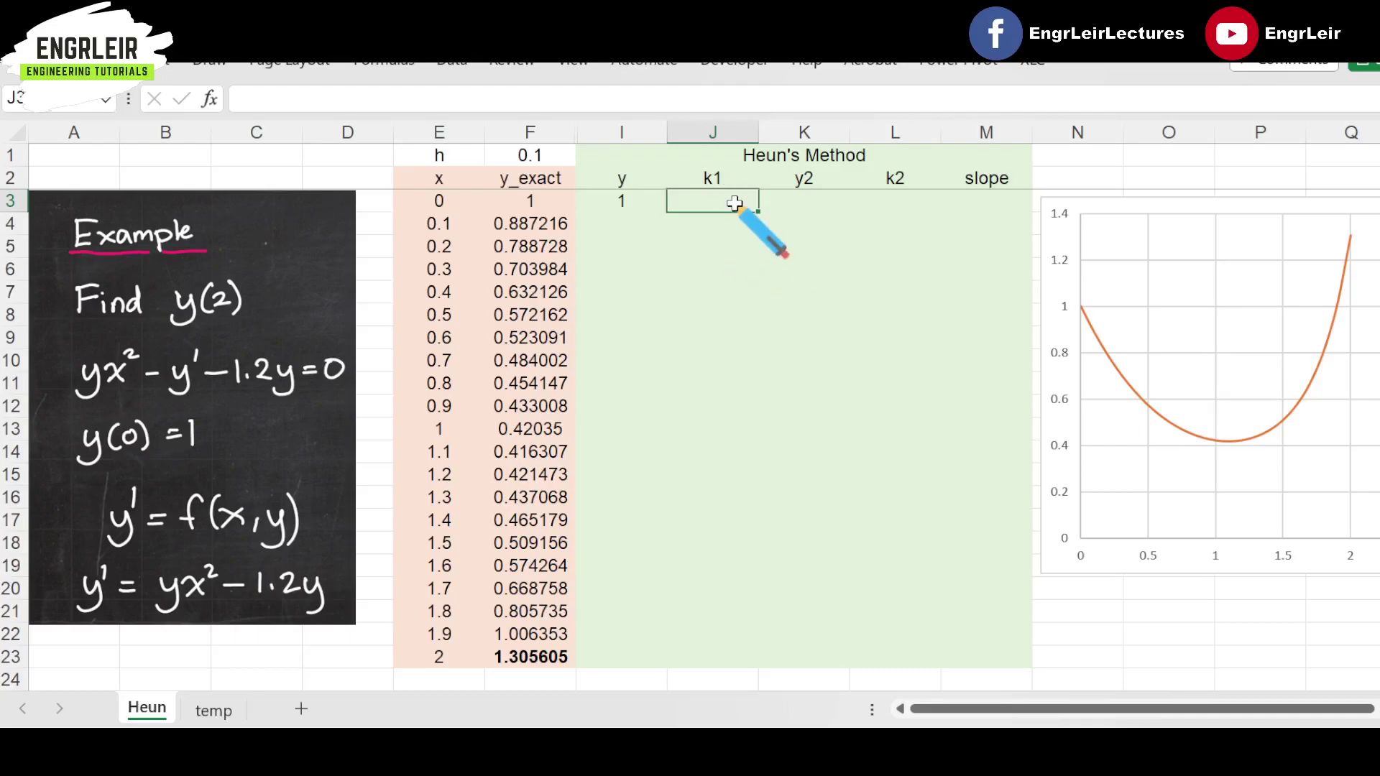
{"action": "left_click", "coordinate": [441, 209]}
{"action": "left_click", "coordinate": [625, 208]}
{"action": "left_click", "coordinate": [715, 211]}
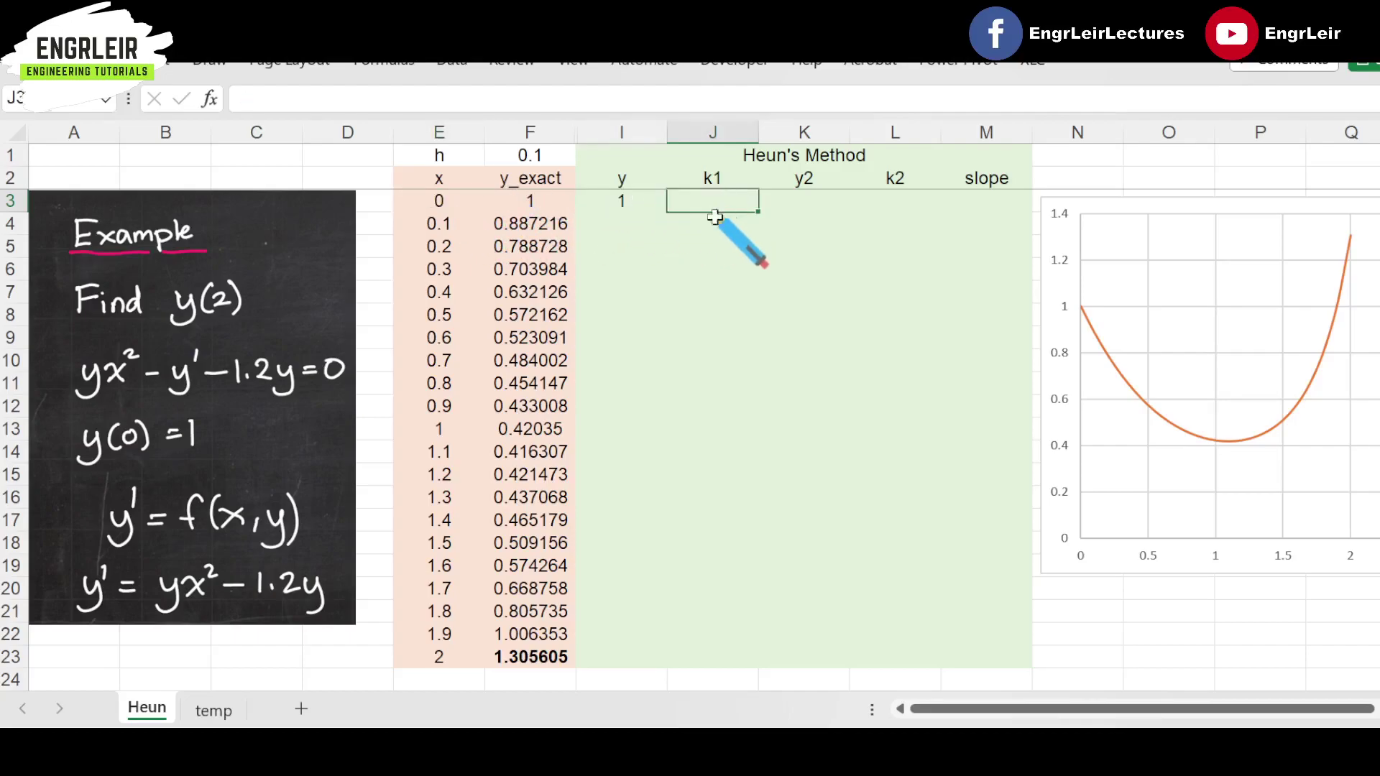
Step: Hide column F with the y_exact values
{"action": "left_click", "coordinate": [557, 133]}
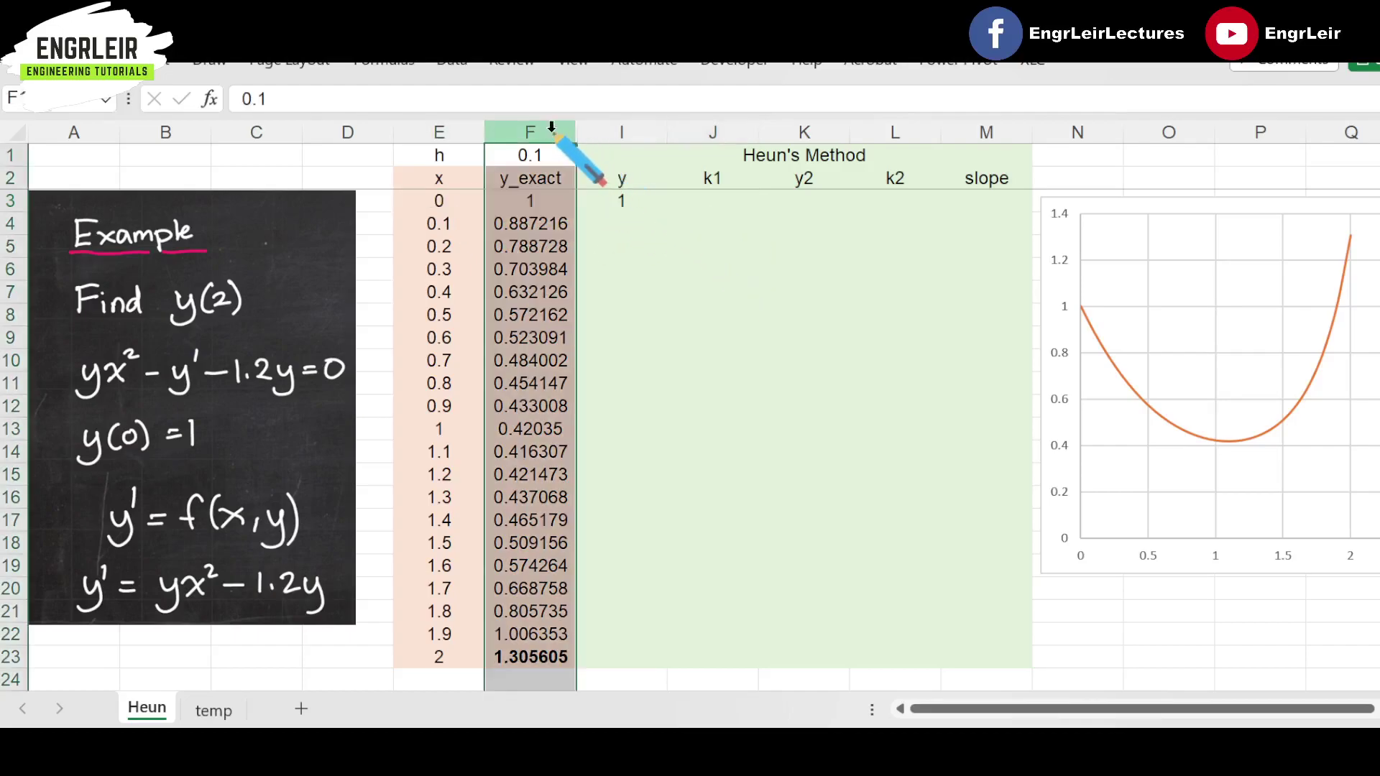
{"action": "right_click", "coordinate": [557, 132]}
{"action": "left_click", "coordinate": [631, 531]}
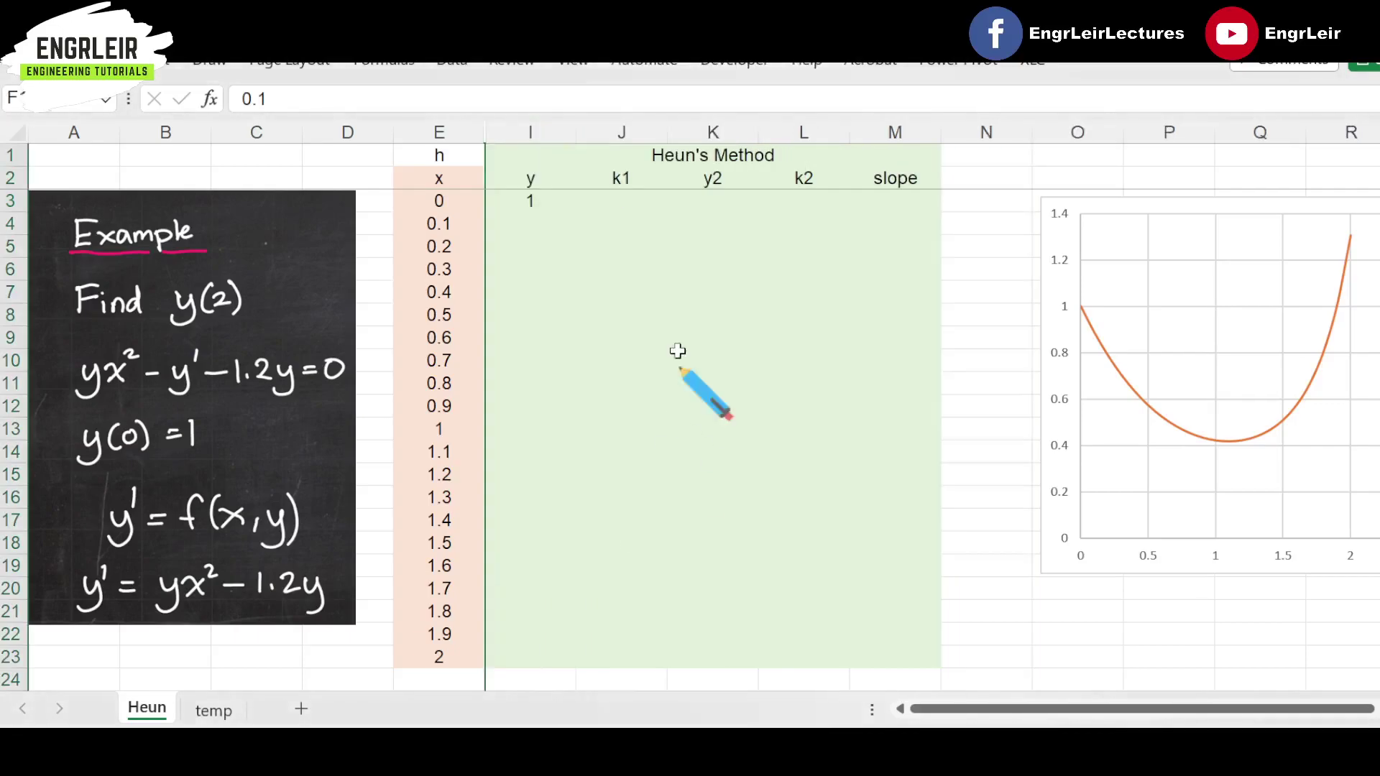
{"action": "left_click", "coordinate": [554, 271]}
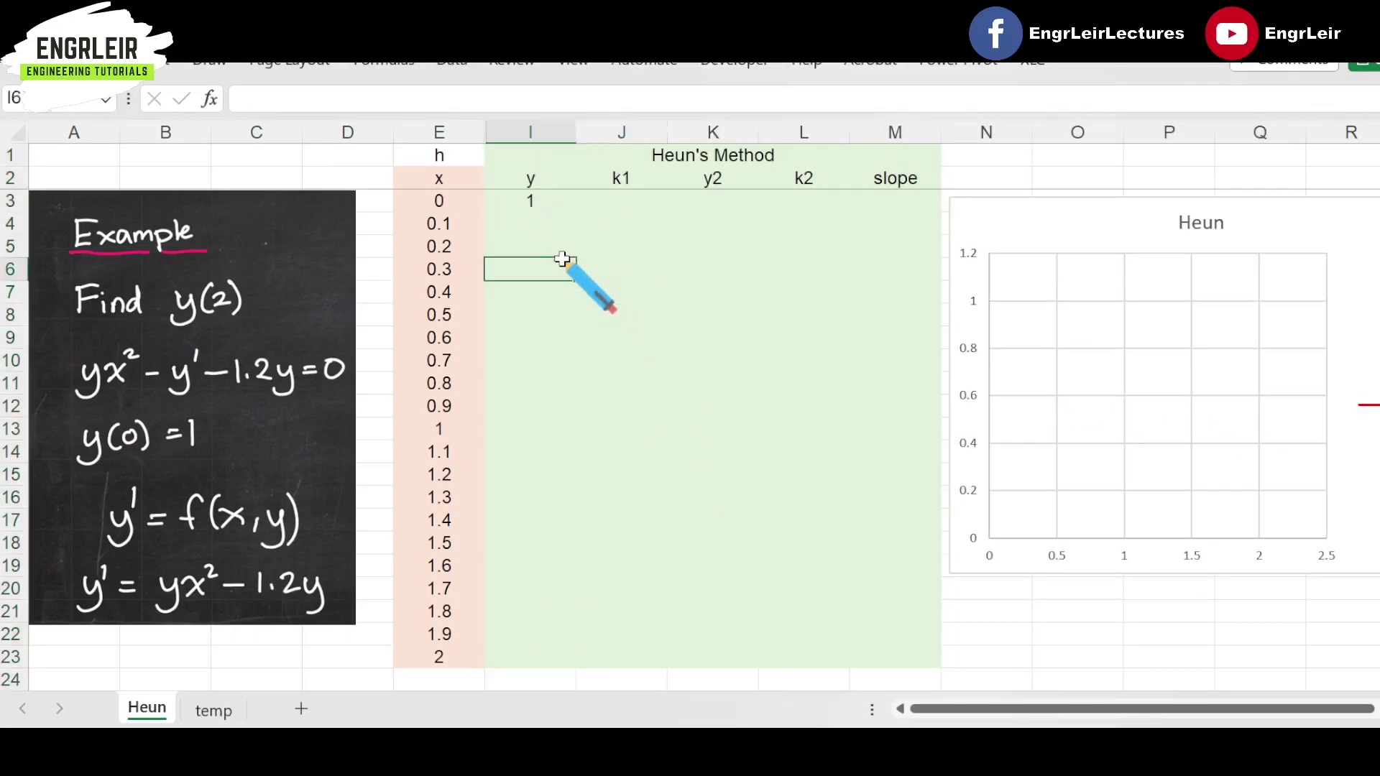
{"action": "left_click", "coordinate": [614, 196]}
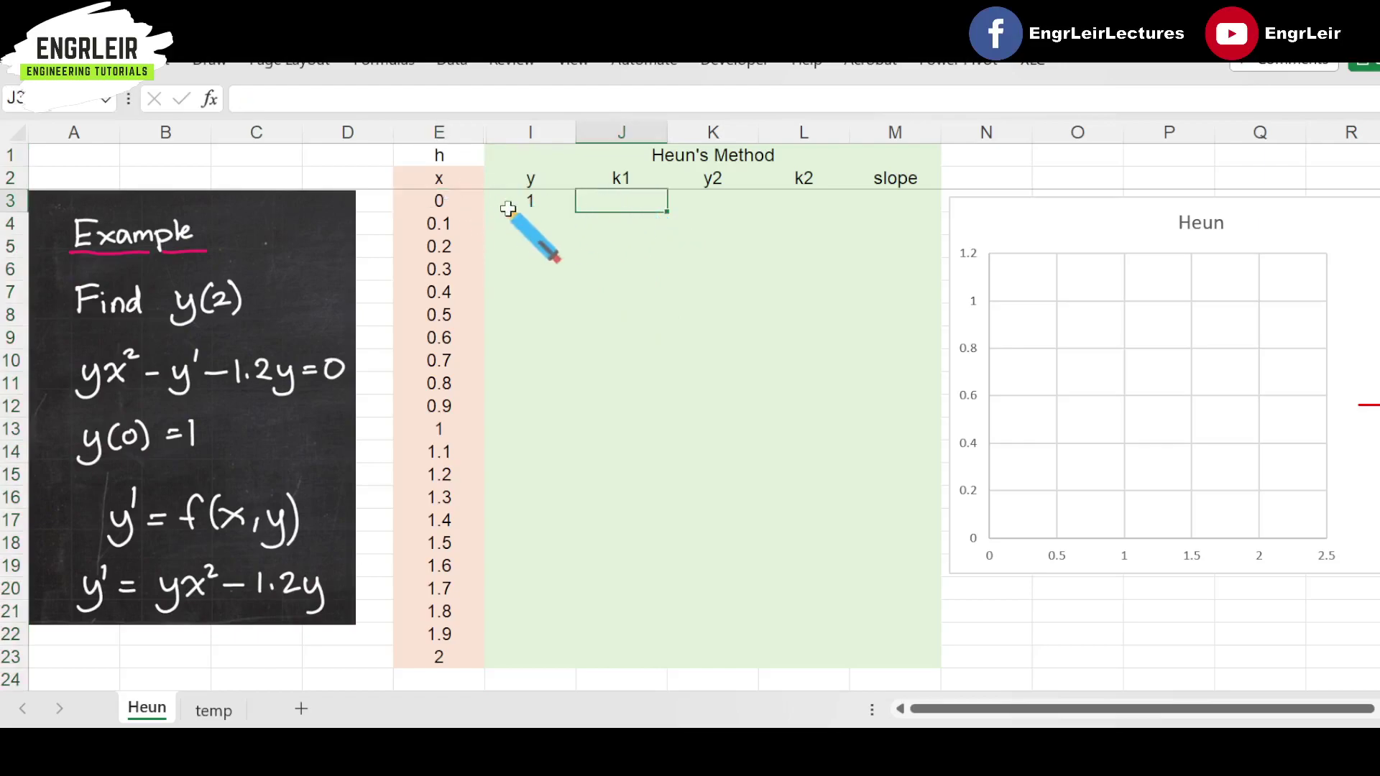
{"action": "left_click", "coordinate": [444, 198]}
{"action": "left_click", "coordinate": [530, 201]}
{"action": "type", "text": "1"}
Step: Enter the k1 formula =I3*E3^2-1.2*I3 in cell J3
{"action": "left_click", "coordinate": [619, 198]}
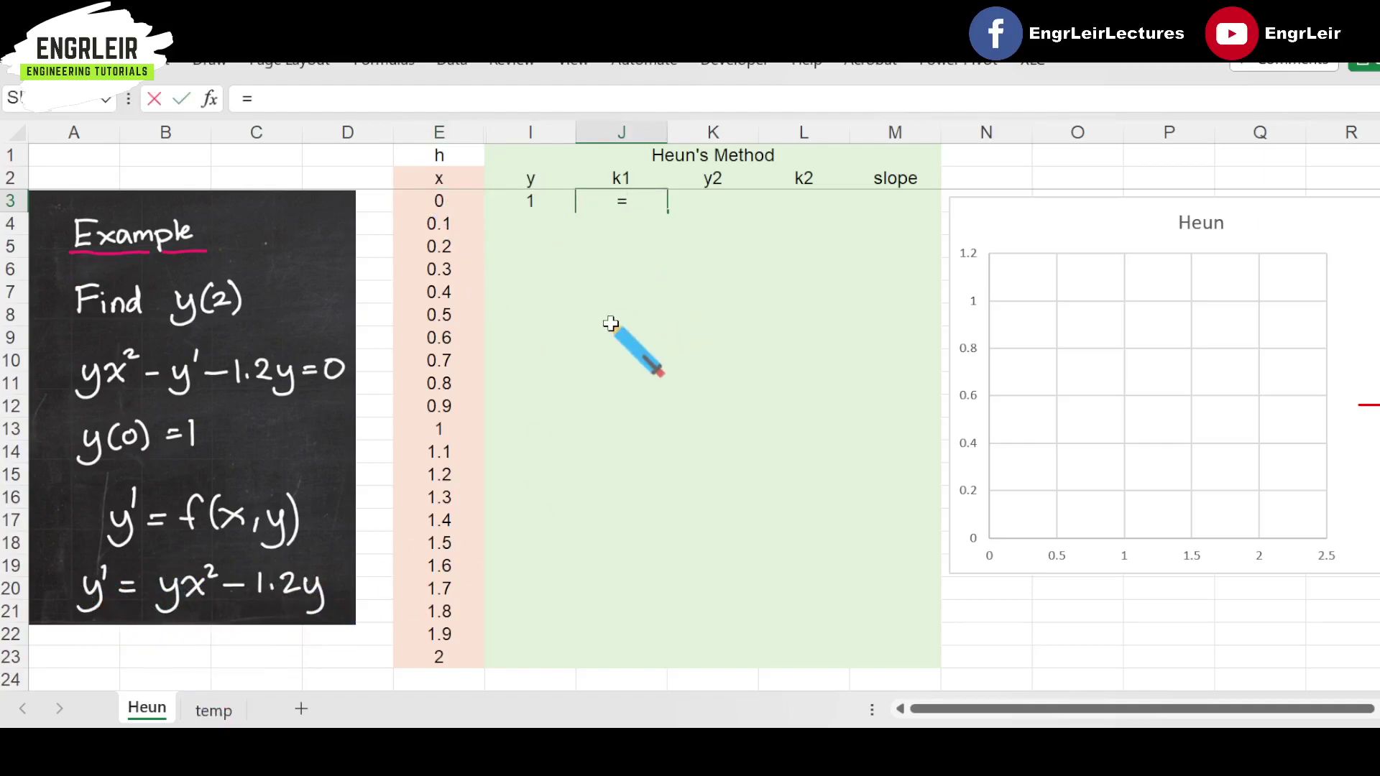
{"action": "type", "text": "="}
{"action": "key", "text": "Left"}
{"action": "key", "text": "Left"}
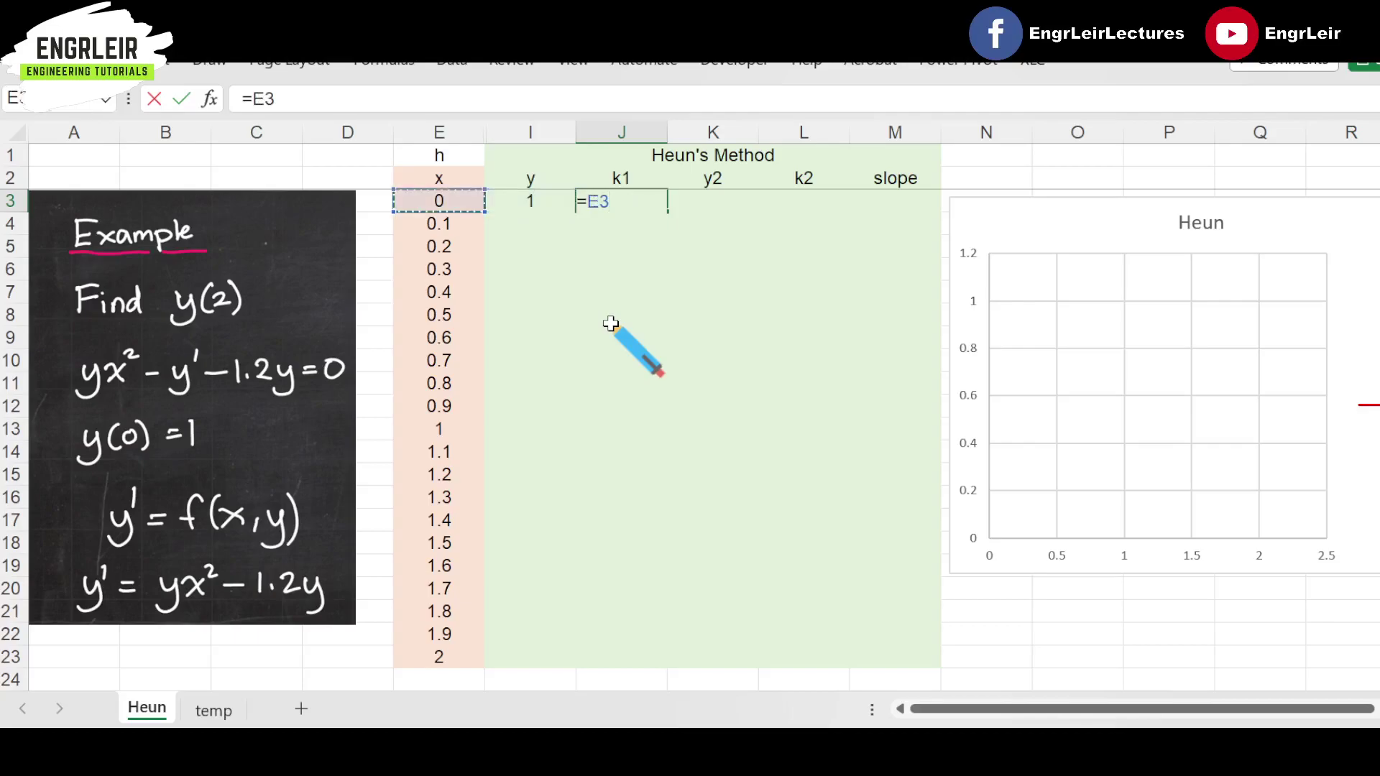
{"action": "key", "text": "BackSpace"}
{"action": "key", "text": "BackSpace"}
{"action": "key", "text": "BackSpace"}
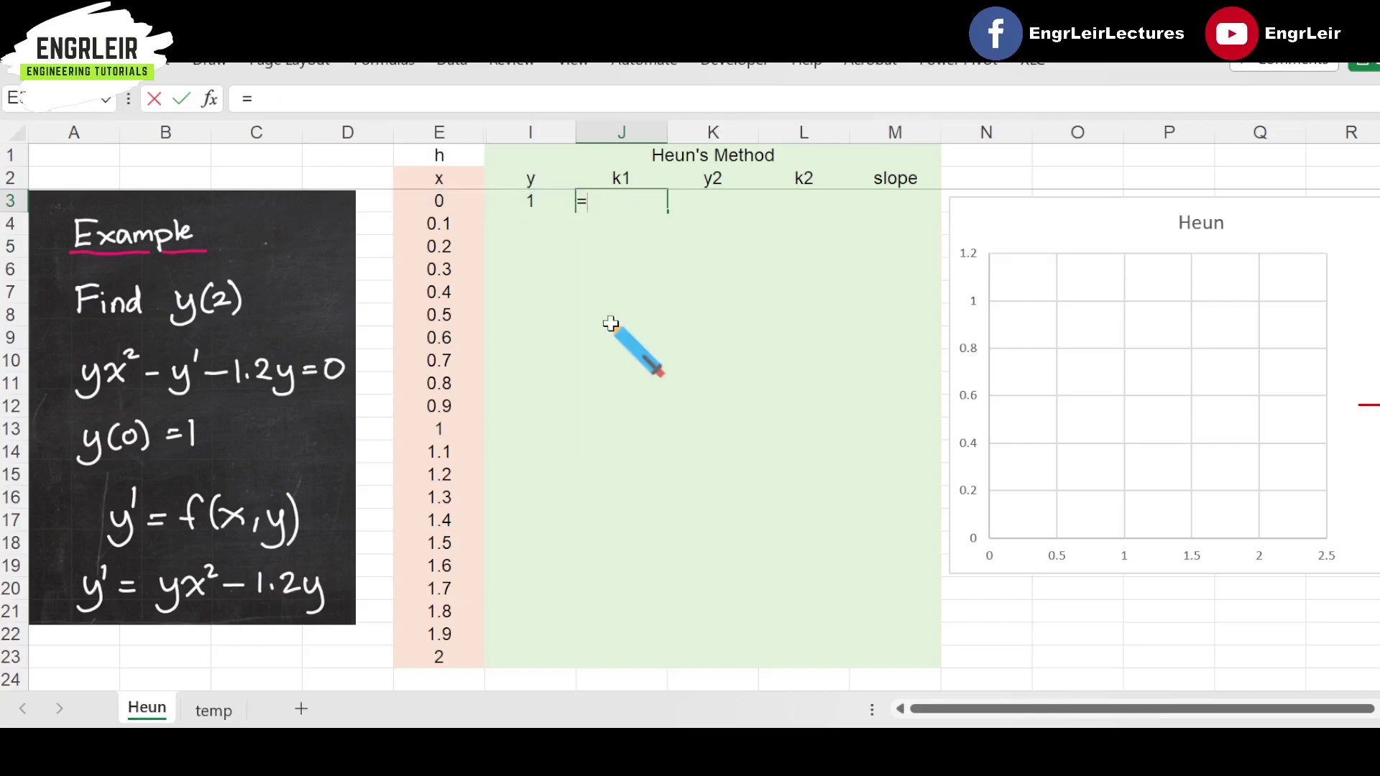
{"action": "key", "text": "Left"}
{"action": "type", "text": "*"}
{"action": "key", "text": "Left"}
{"action": "key", "text": "Left"}
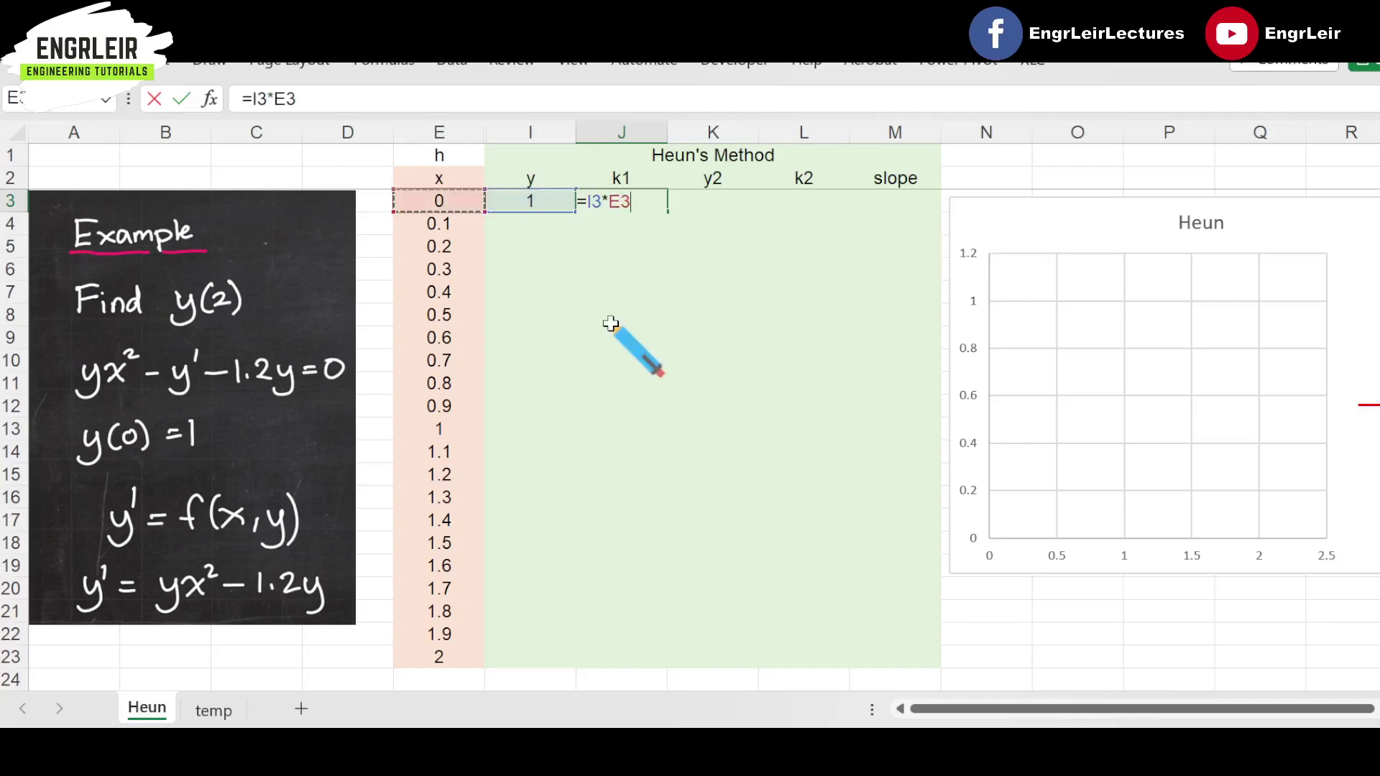
{"action": "type", "text": "^2-1.2*I3"}
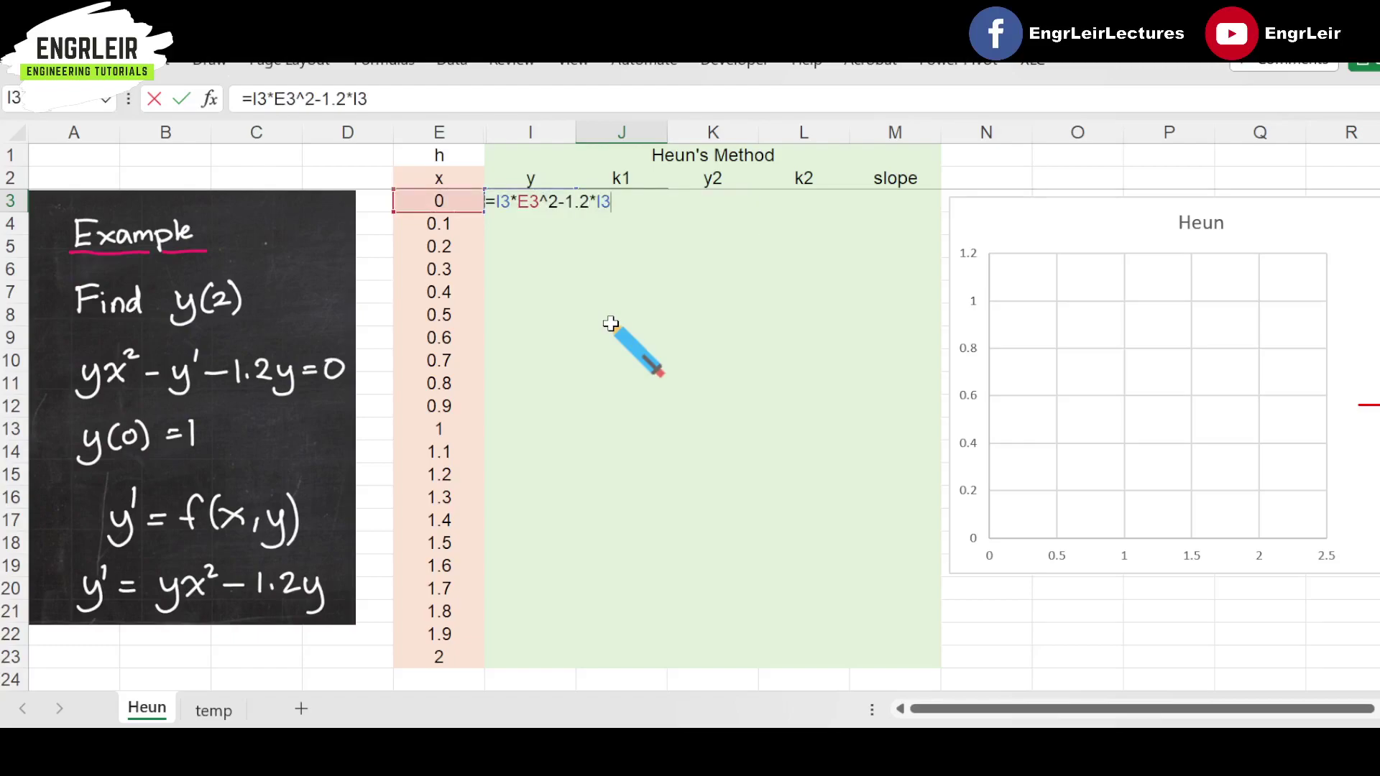
{"action": "key", "text": "Tab"}
{"action": "left_click", "coordinate": [638, 203]}
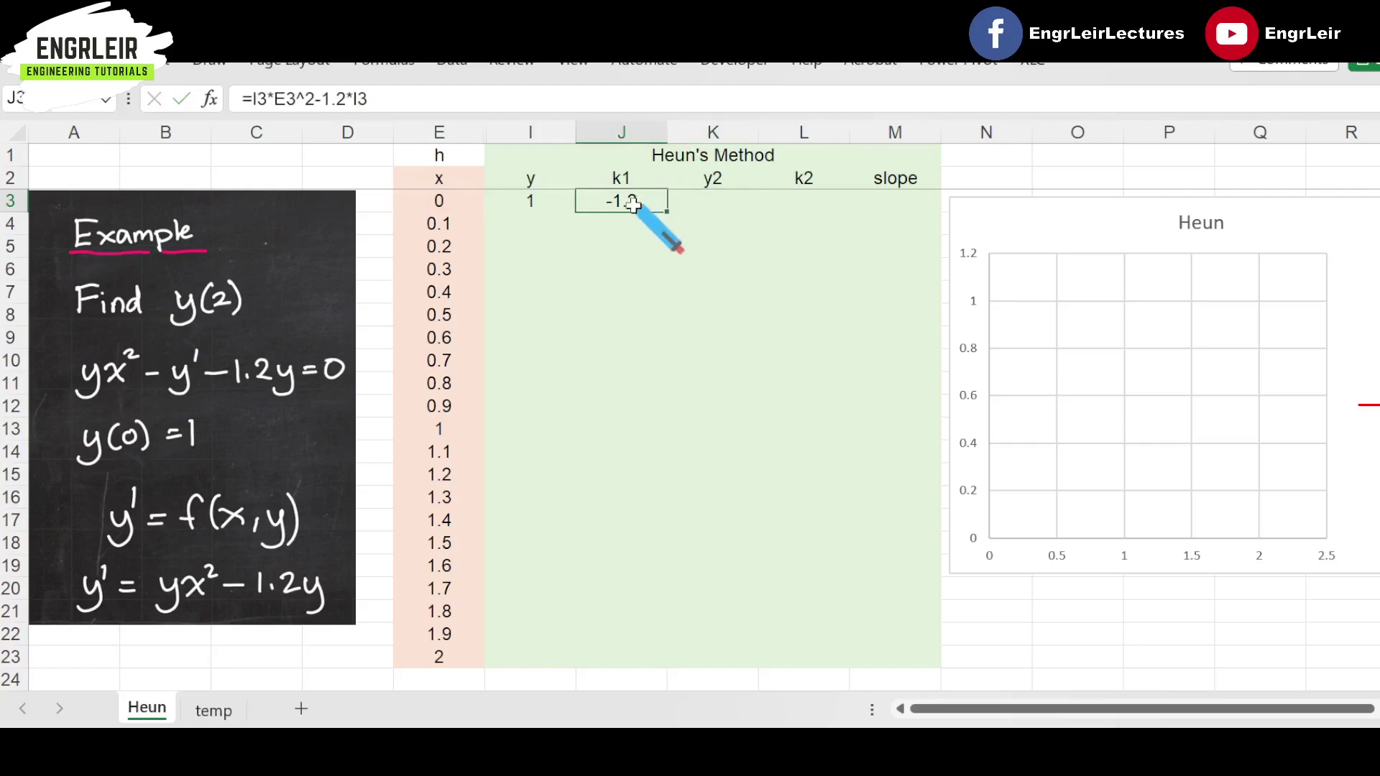
{"action": "left_click", "coordinate": [666, 364]}
{"action": "left_click_drag", "start_coordinate": [558, 205], "coordinate": [618, 207]}
{"action": "left_click", "coordinate": [633, 262]}
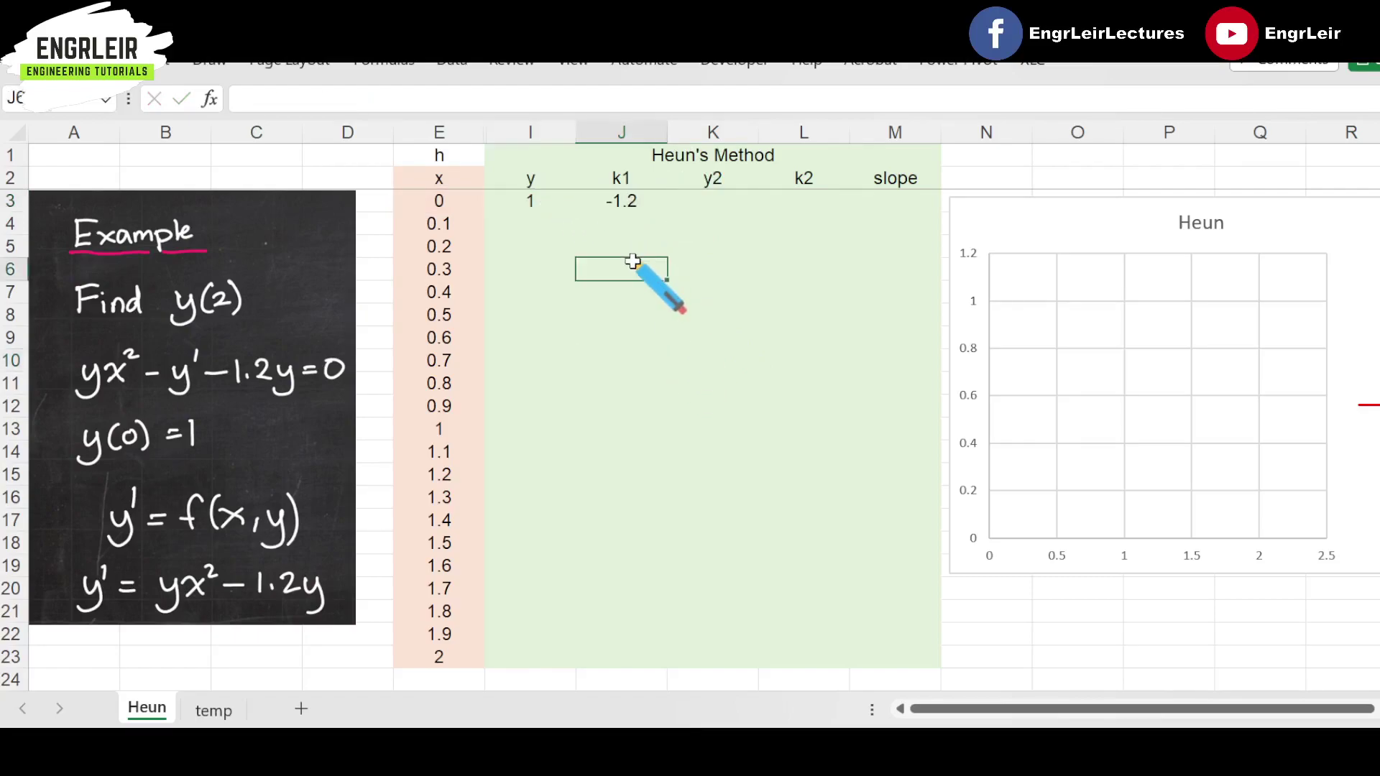
{"action": "left_click", "coordinate": [722, 202]}
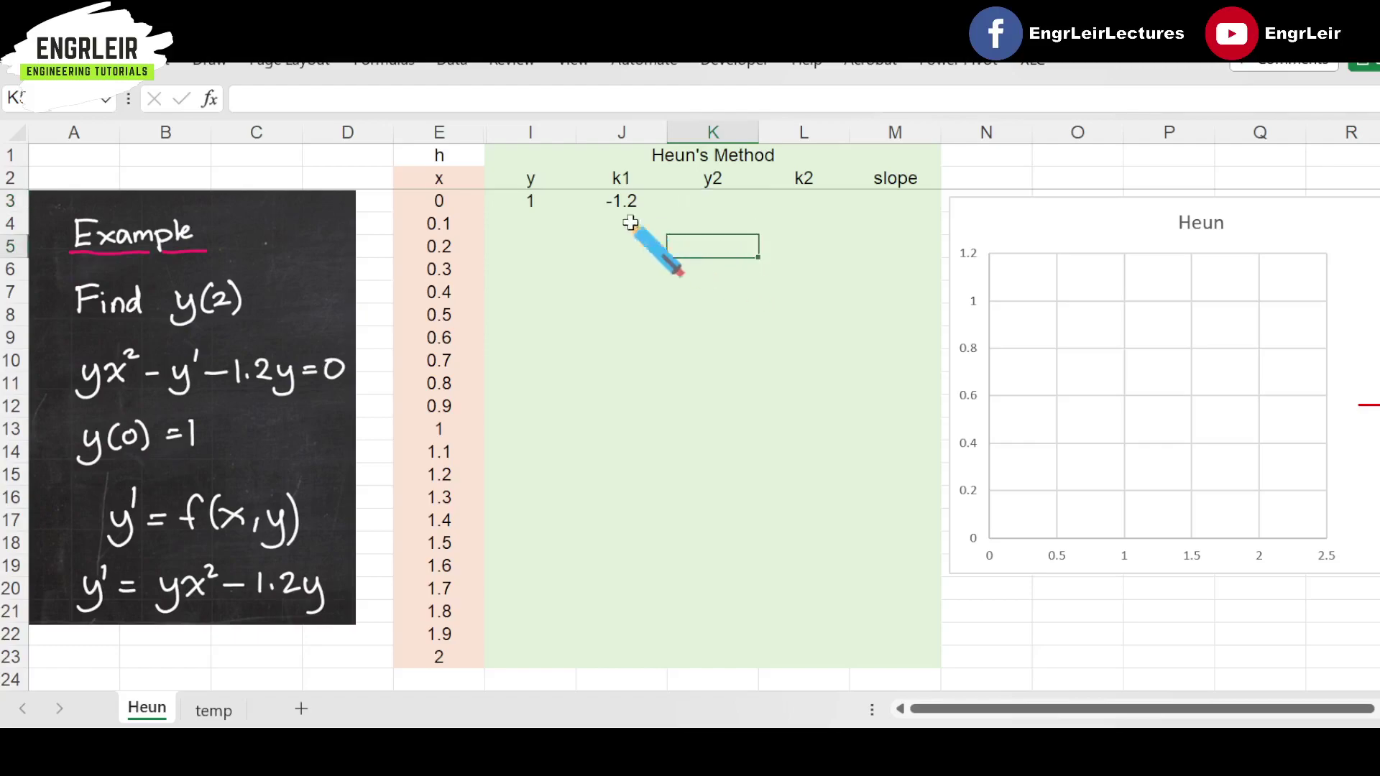
{"action": "left_click", "coordinate": [540, 224]}
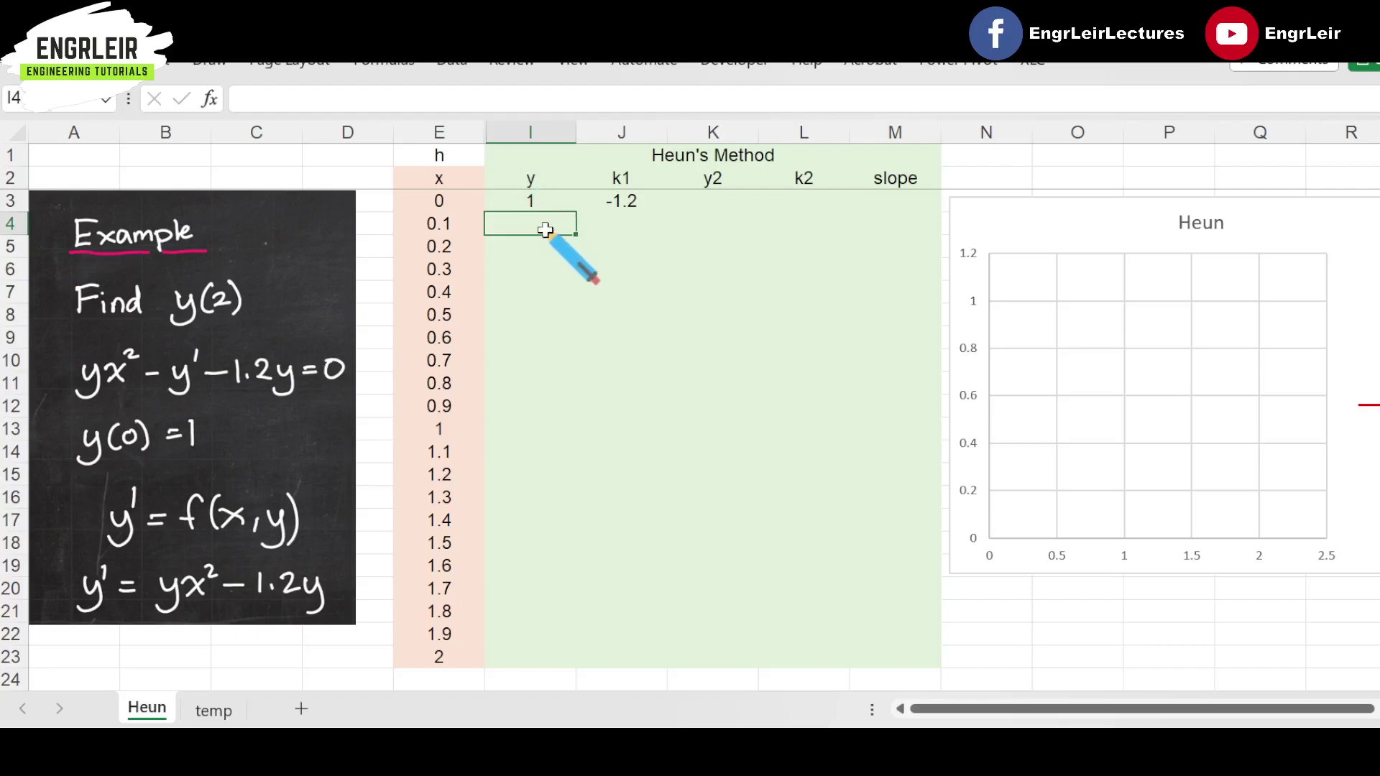
{"action": "left_click", "coordinate": [708, 203]}
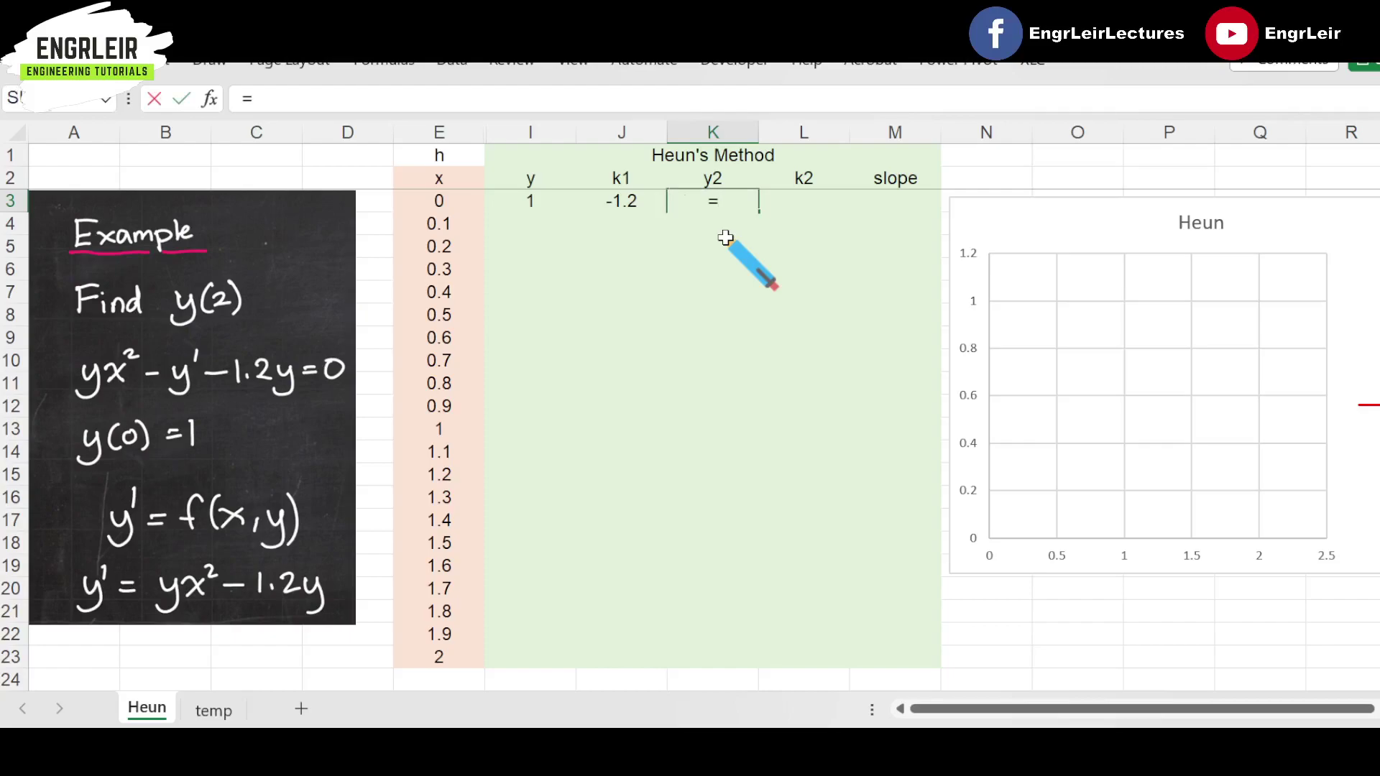
{"action": "key", "text": "Left"}
{"action": "key", "text": "Left"}
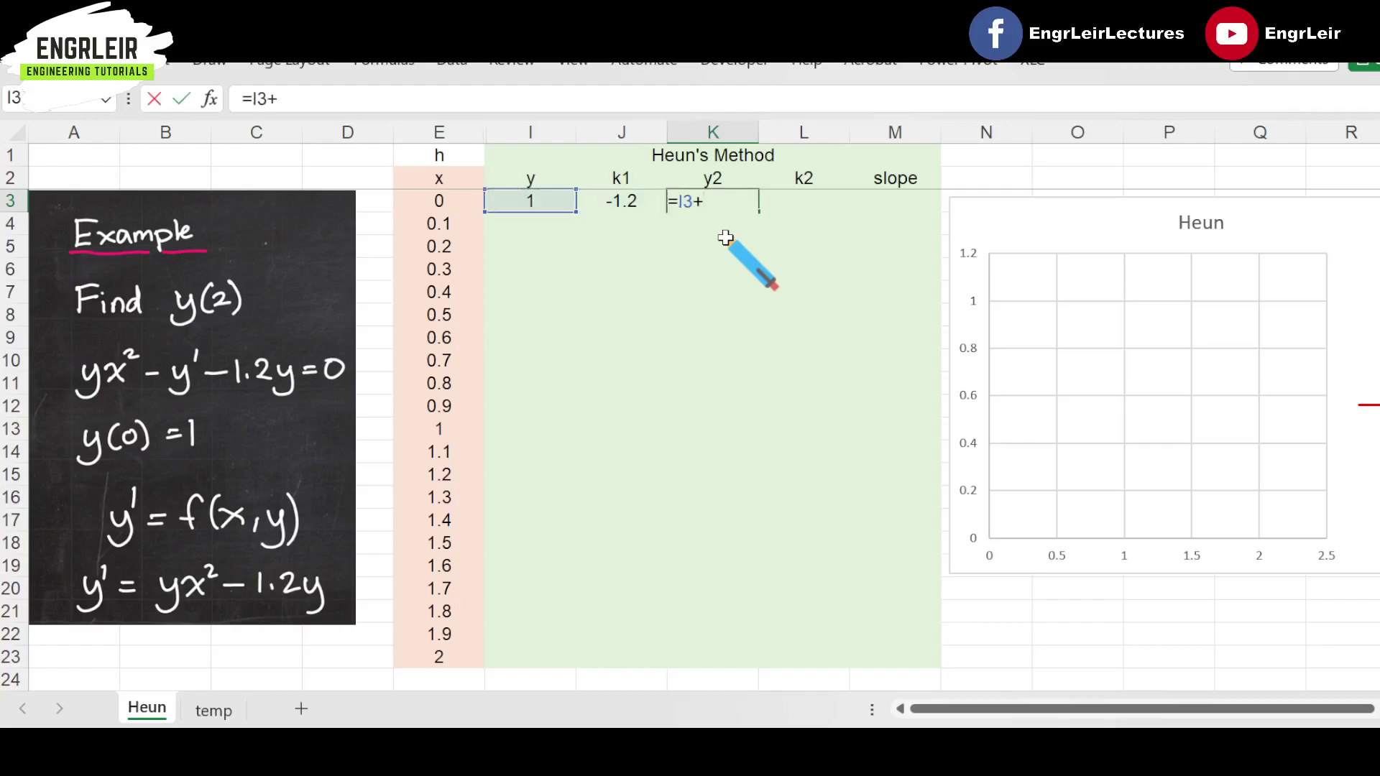
{"action": "left_click", "coordinate": [471, 157]}
{"action": "key", "text": "Right"}
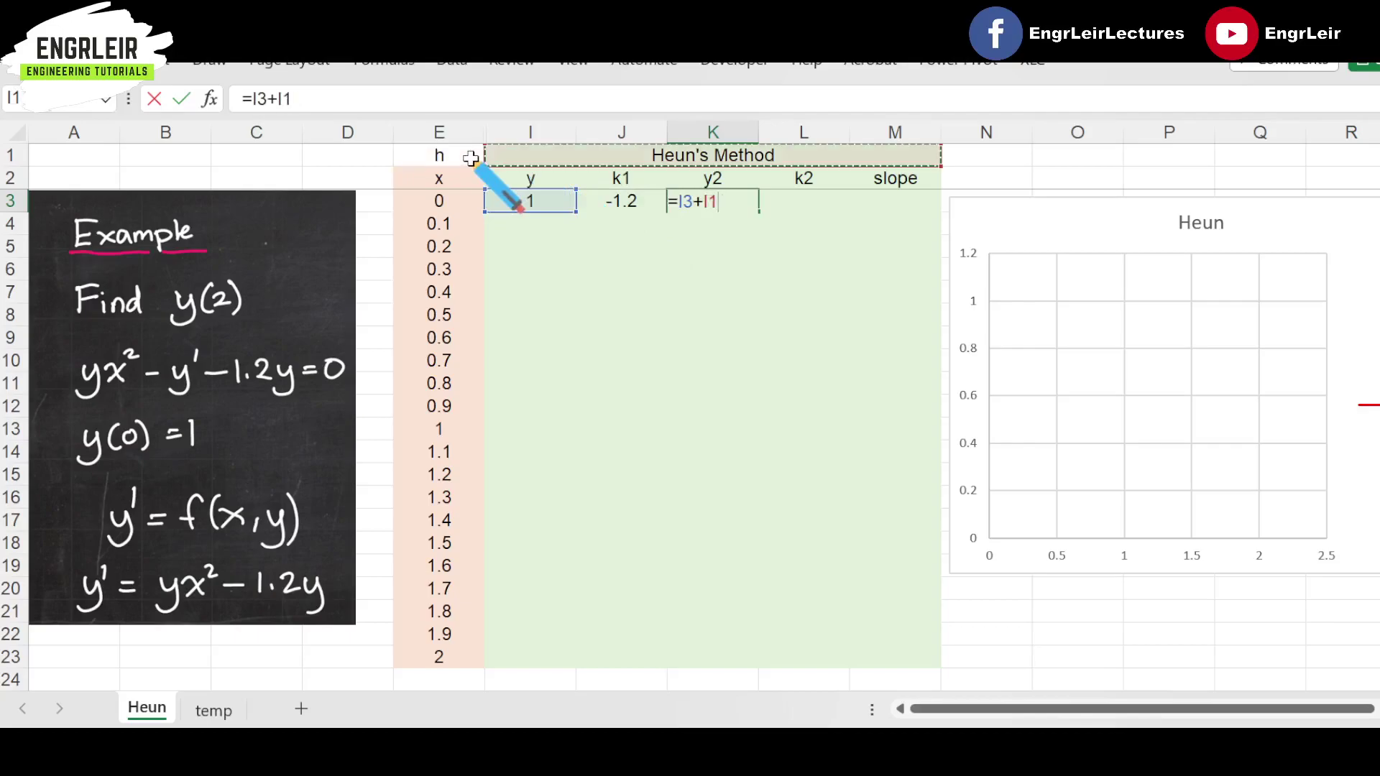
{"action": "left_click", "coordinate": [470, 156]}
{"action": "left_click_drag", "start_coordinate": [471, 131], "coordinate": [332, 158]}
{"action": "key", "text": "Escape"}
{"action": "key", "text": "Escape"}
Step: Unhide columns F to H and move the step size label h and its value 0.1 into cells D1 and E1
{"action": "right_click", "coordinate": [495, 131]}
{"action": "left_click", "coordinate": [578, 564]}
{"action": "left_click", "coordinate": [471, 224]}
Step: Hide columns F to H with the exact and Euler's Method values
{"action": "left_click_drag", "start_coordinate": [535, 132], "coordinate": [711, 122]}
{"action": "right_click", "coordinate": [711, 122]}
{"action": "left_click", "coordinate": [790, 528]}
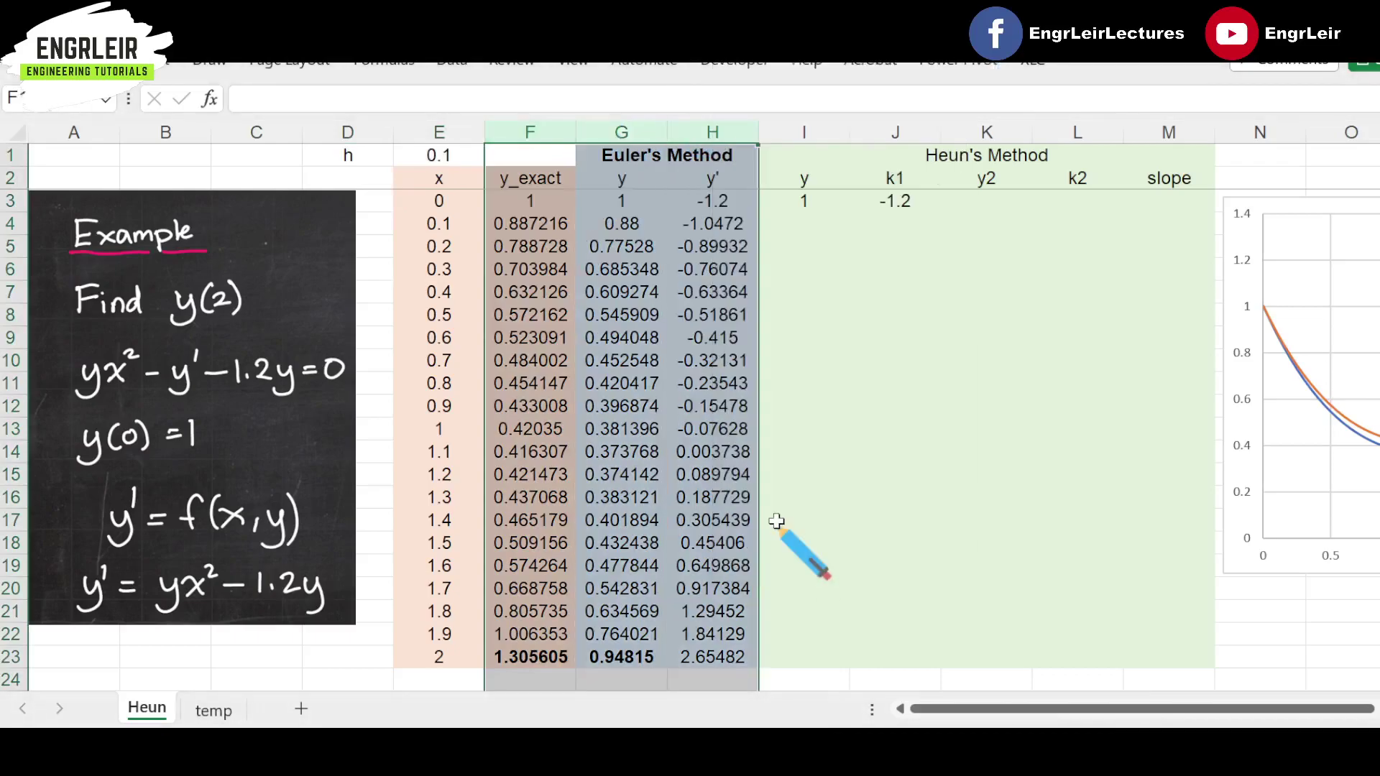
{"action": "left_click", "coordinate": [568, 287]}
Step: Enter the y2 formula =I3+$E$1*J3 in cell K3, with an absolute reference to the step size
{"action": "left_click", "coordinate": [706, 196]}
{"action": "type", "text": "="}
{"action": "key", "text": "Left"}
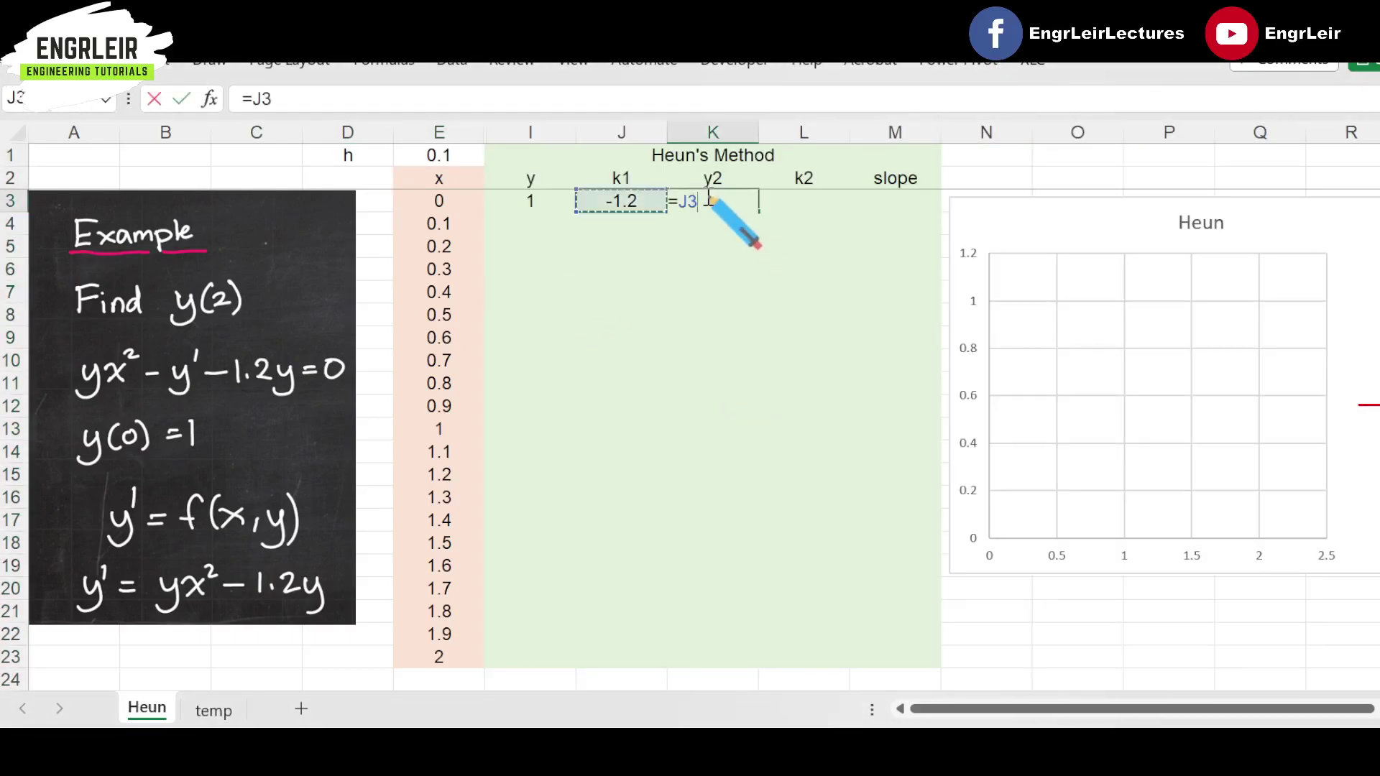
{"action": "key", "text": "Left"}
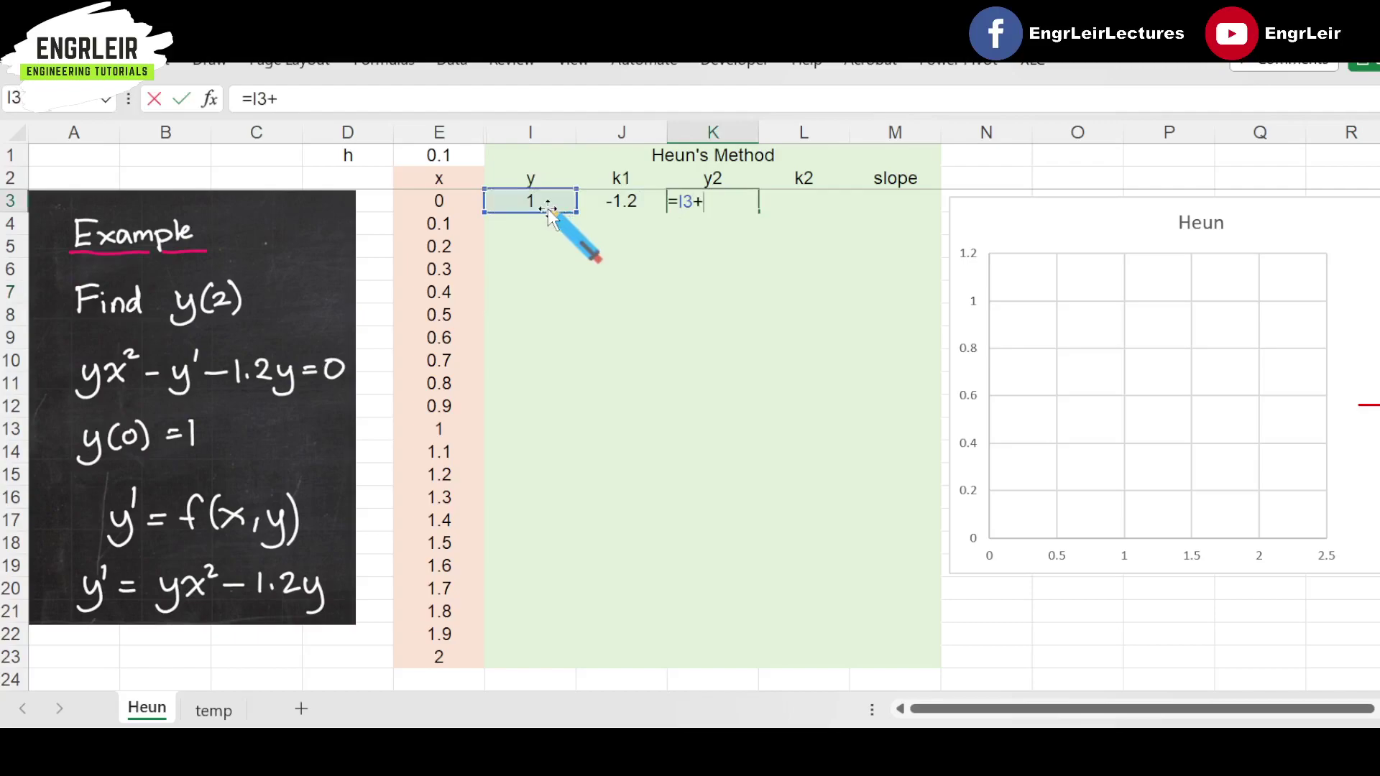
{"action": "type", "text": "+"}
{"action": "left_click", "coordinate": [463, 160]}
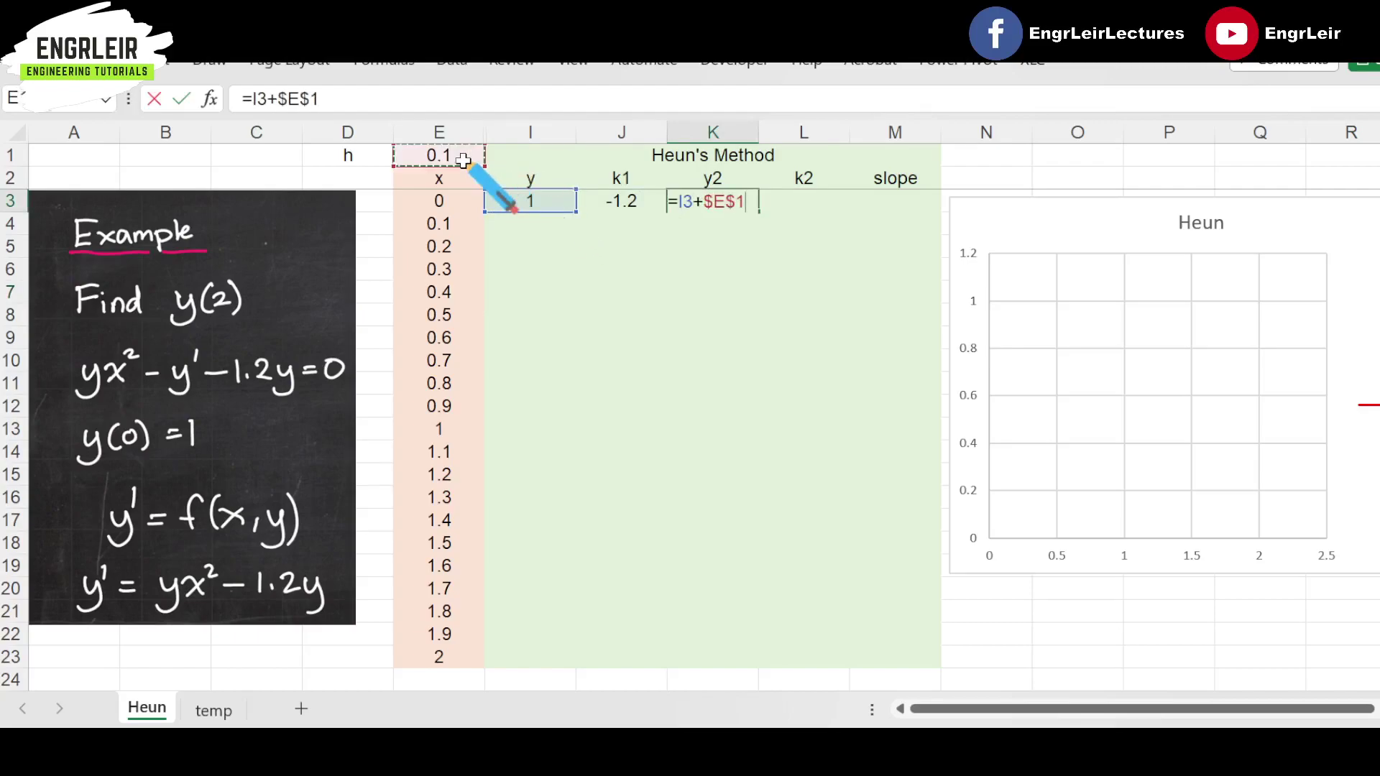
{"action": "type", "text": "*"}
{"action": "left_click", "coordinate": [611, 202]}
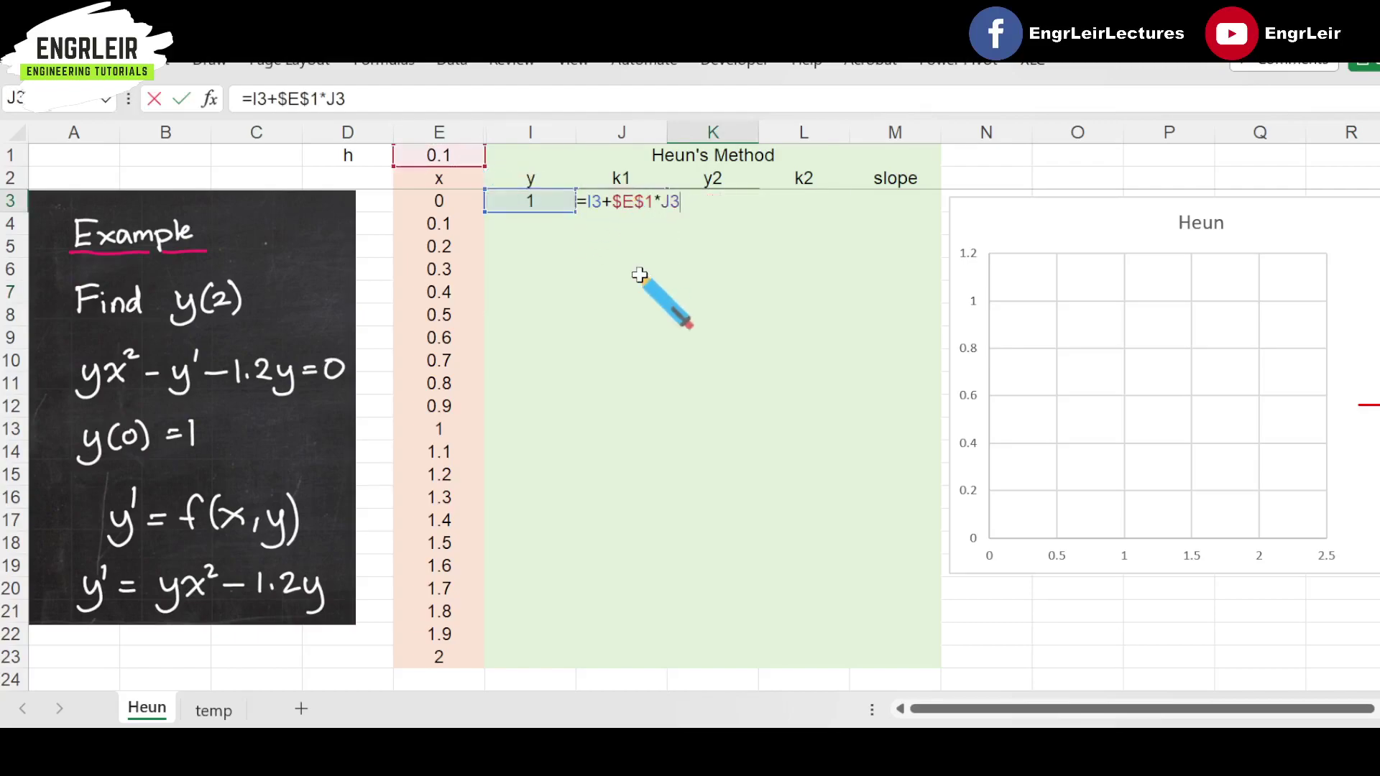
{"action": "key", "text": "Tab"}
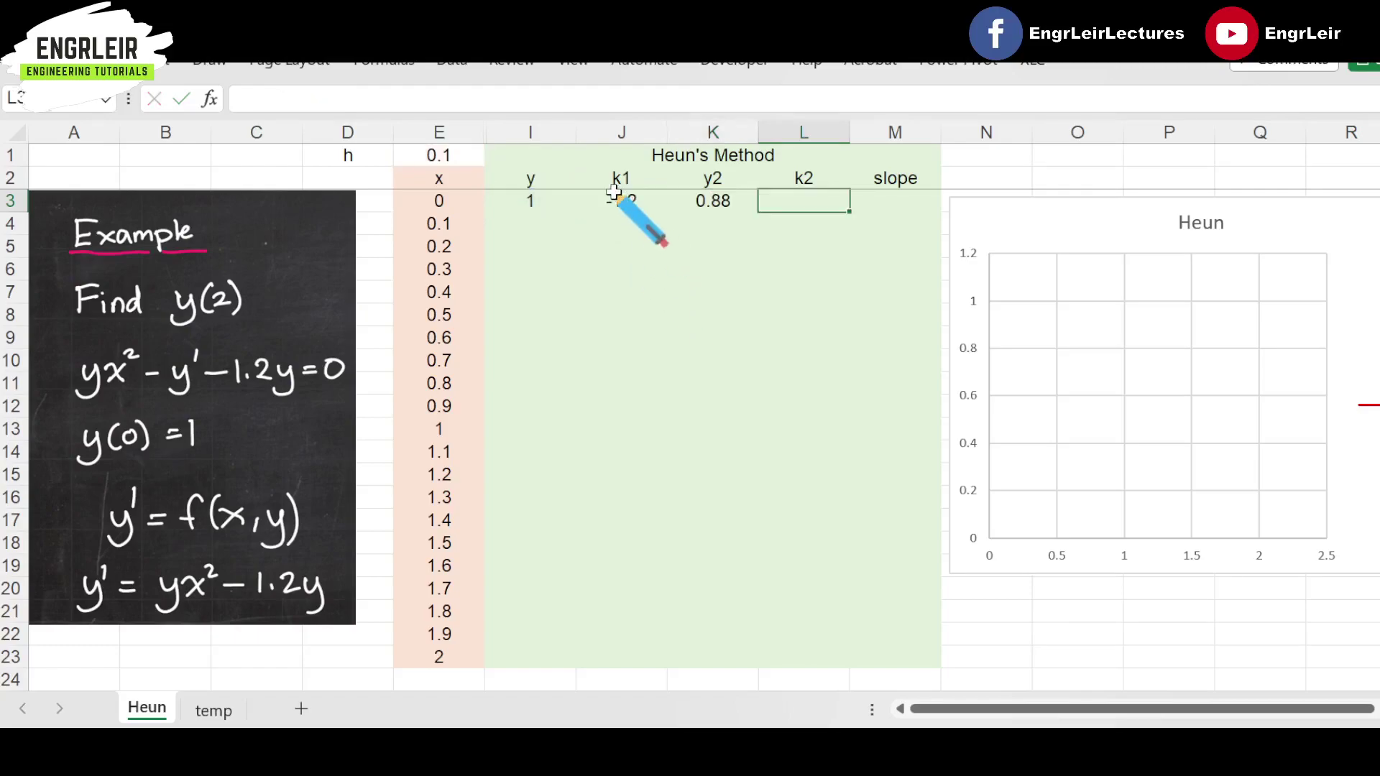
{"action": "left_click", "coordinate": [612, 196]}
{"action": "left_click", "coordinate": [730, 197]}
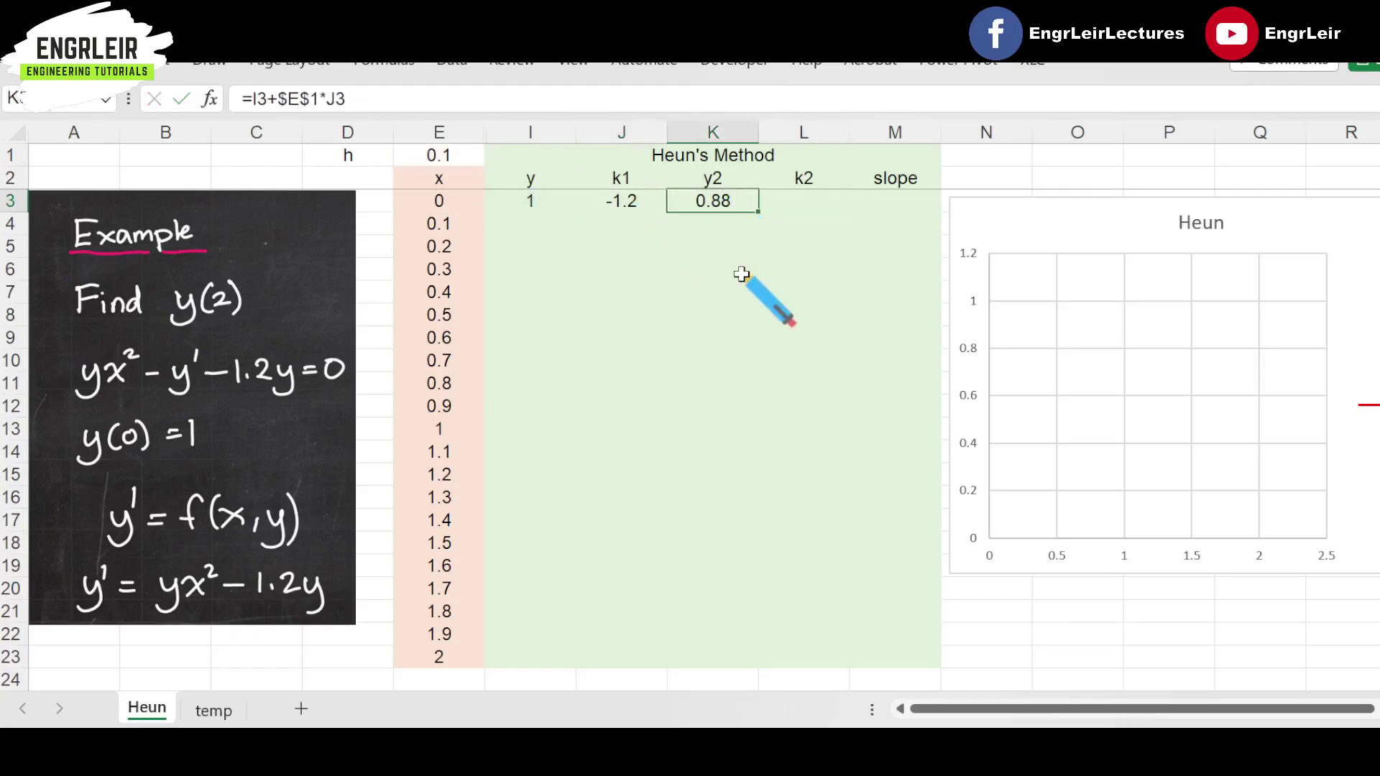
Step: Examine the x values in E3 and E4, the y value in I3 and the predicted y2 in K3 as candidates for computing k2
{"action": "left_click", "coordinate": [788, 202]}
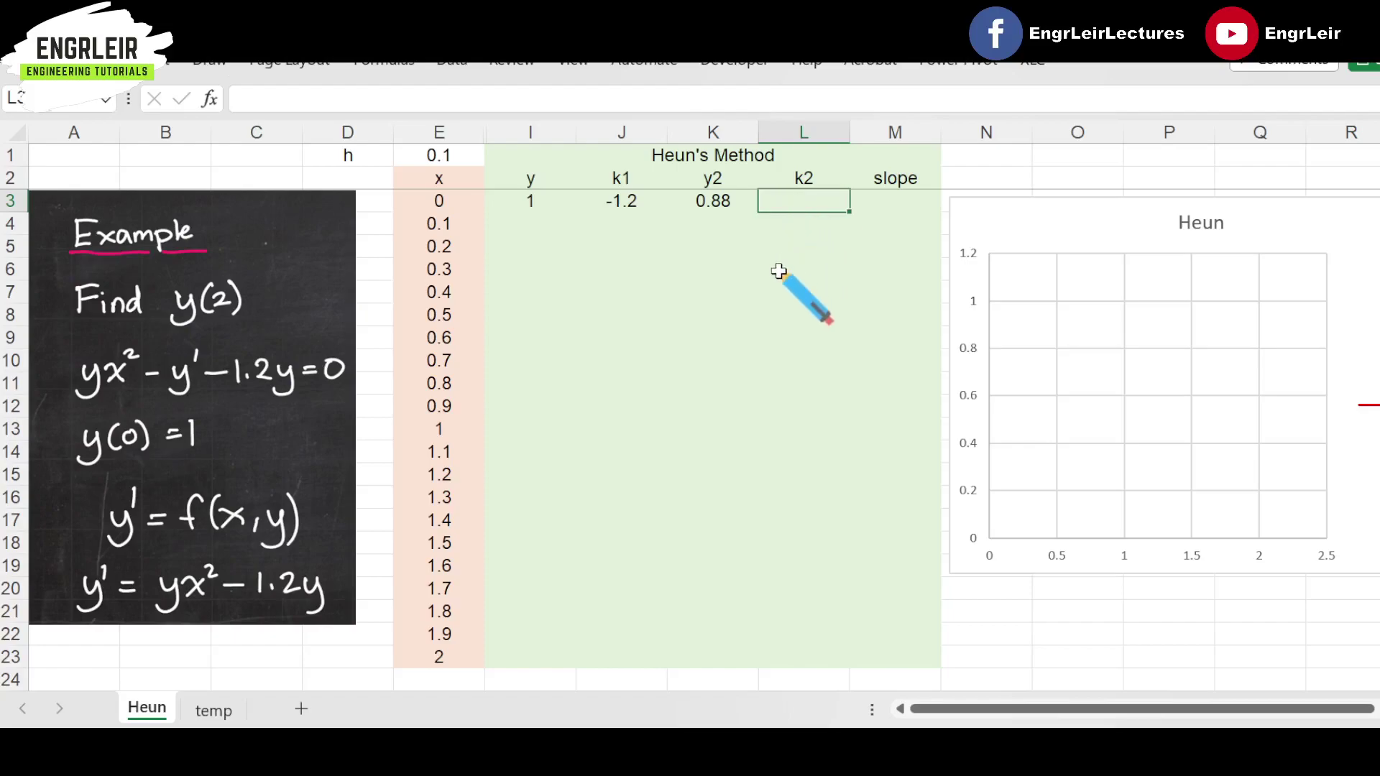
{"action": "left_click", "coordinate": [803, 180]}
{"action": "left_click", "coordinate": [799, 208]}
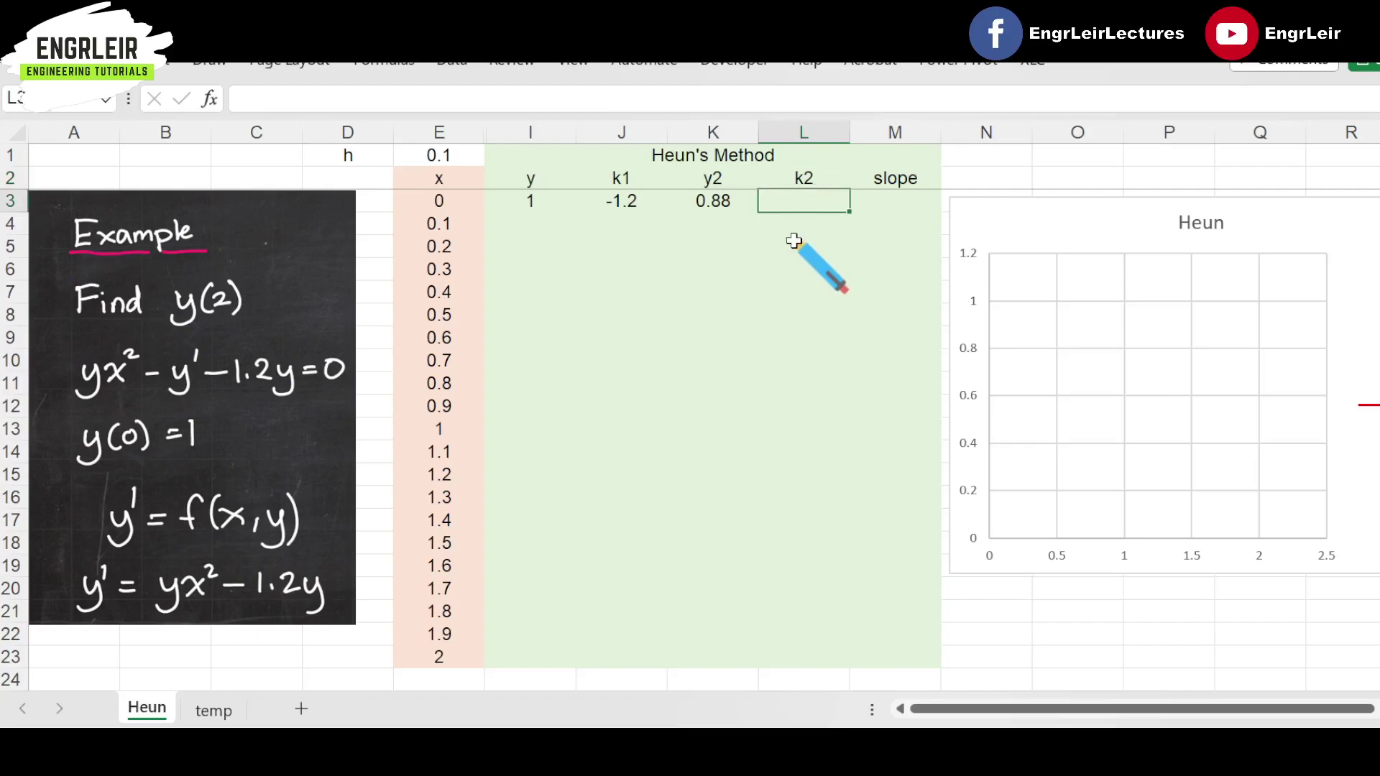
{"action": "left_click", "coordinate": [472, 197]}
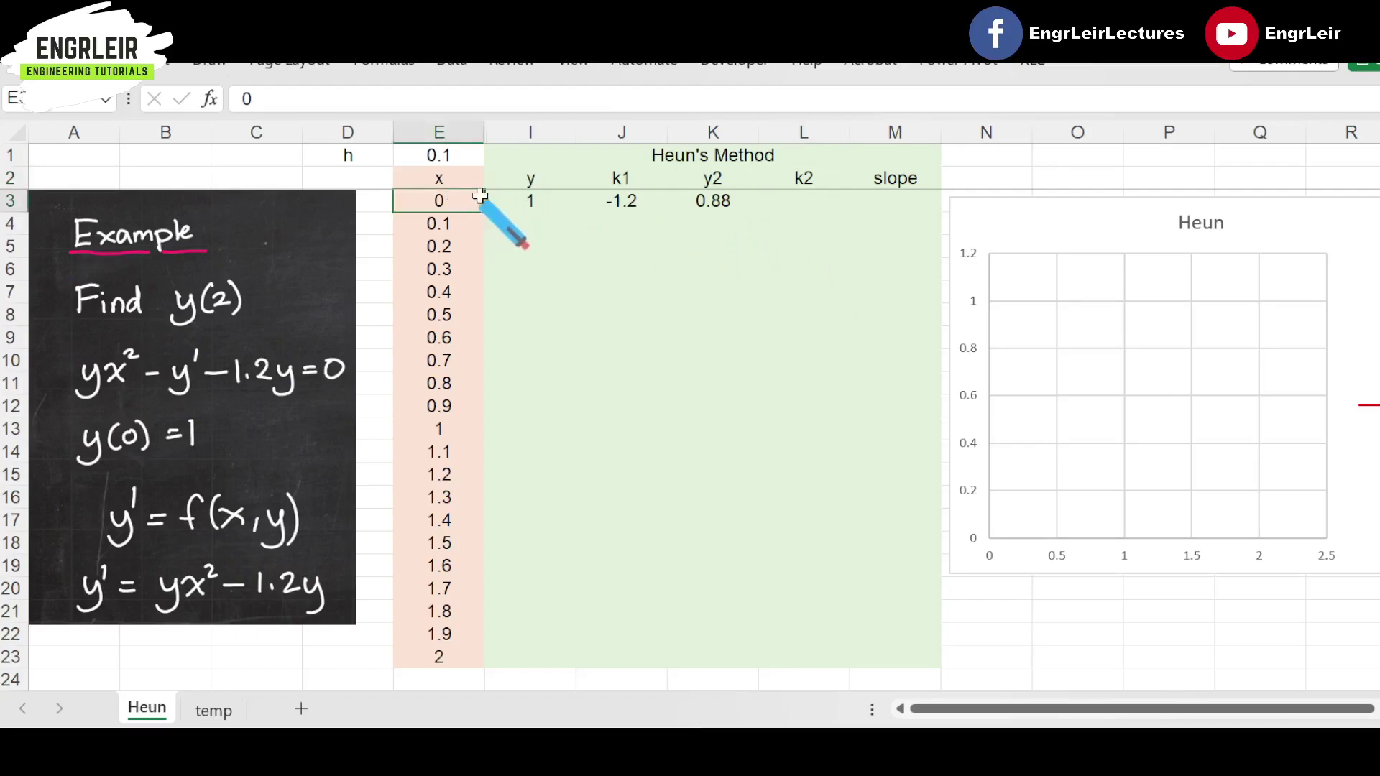
{"action": "left_click_drag", "start_coordinate": [472, 197], "coordinate": [531, 201]}
{"action": "left_click", "coordinate": [816, 185]}
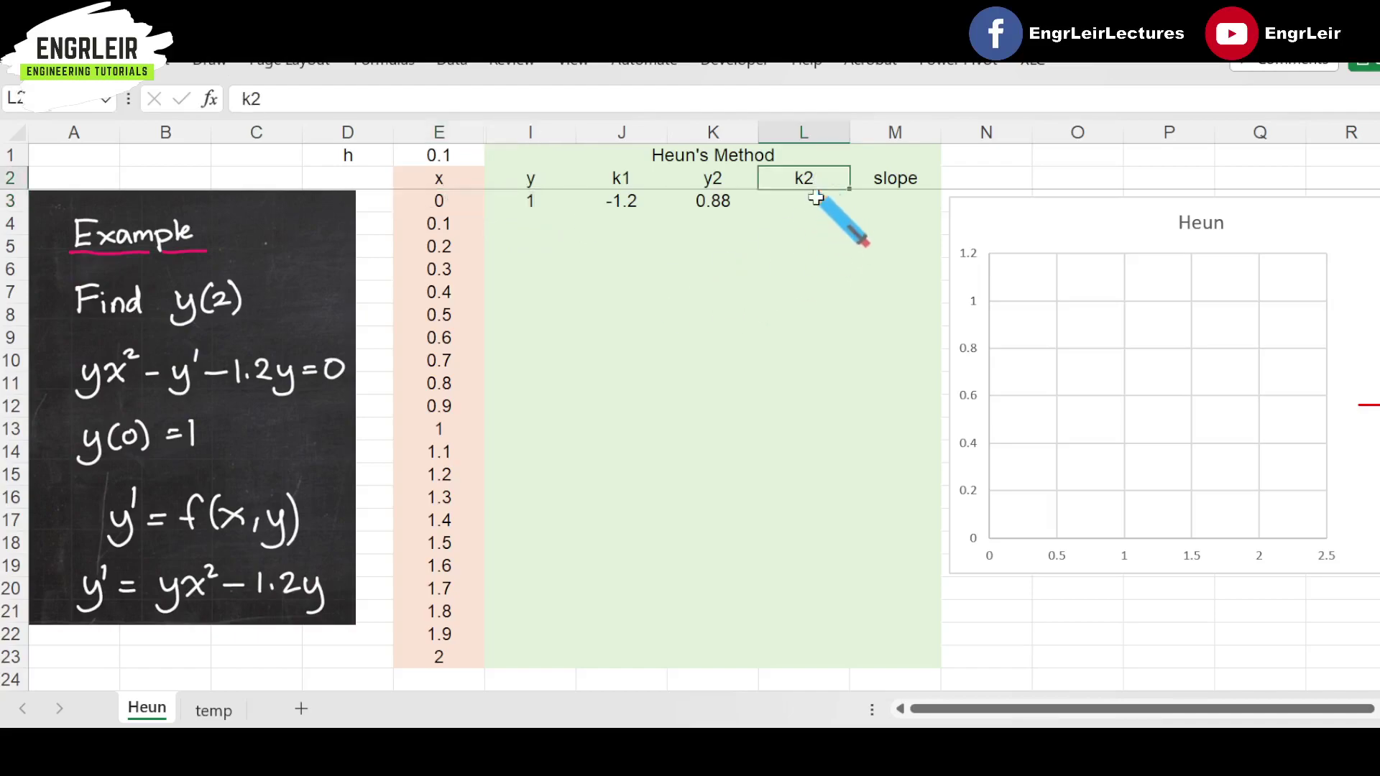
{"action": "left_click", "coordinate": [812, 267]}
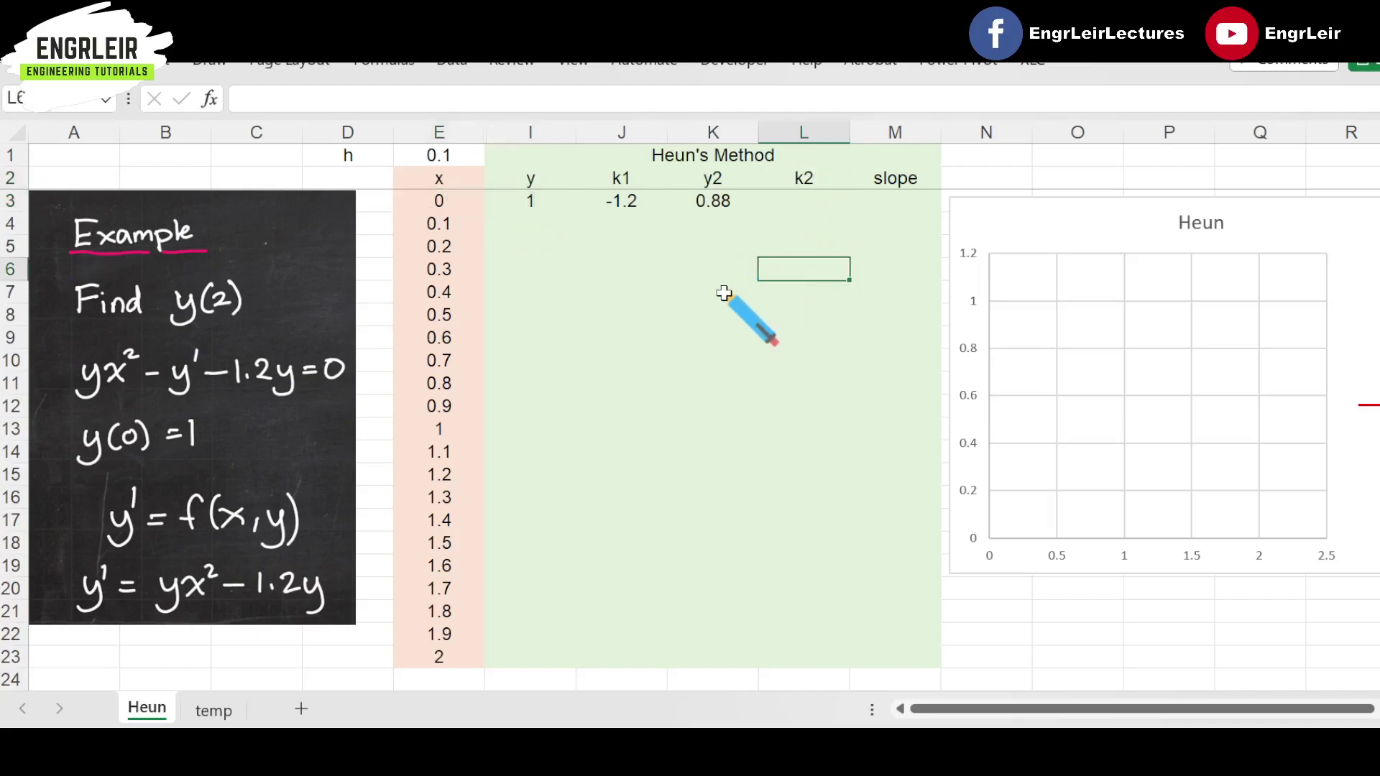
{"action": "left_click", "coordinate": [439, 198]}
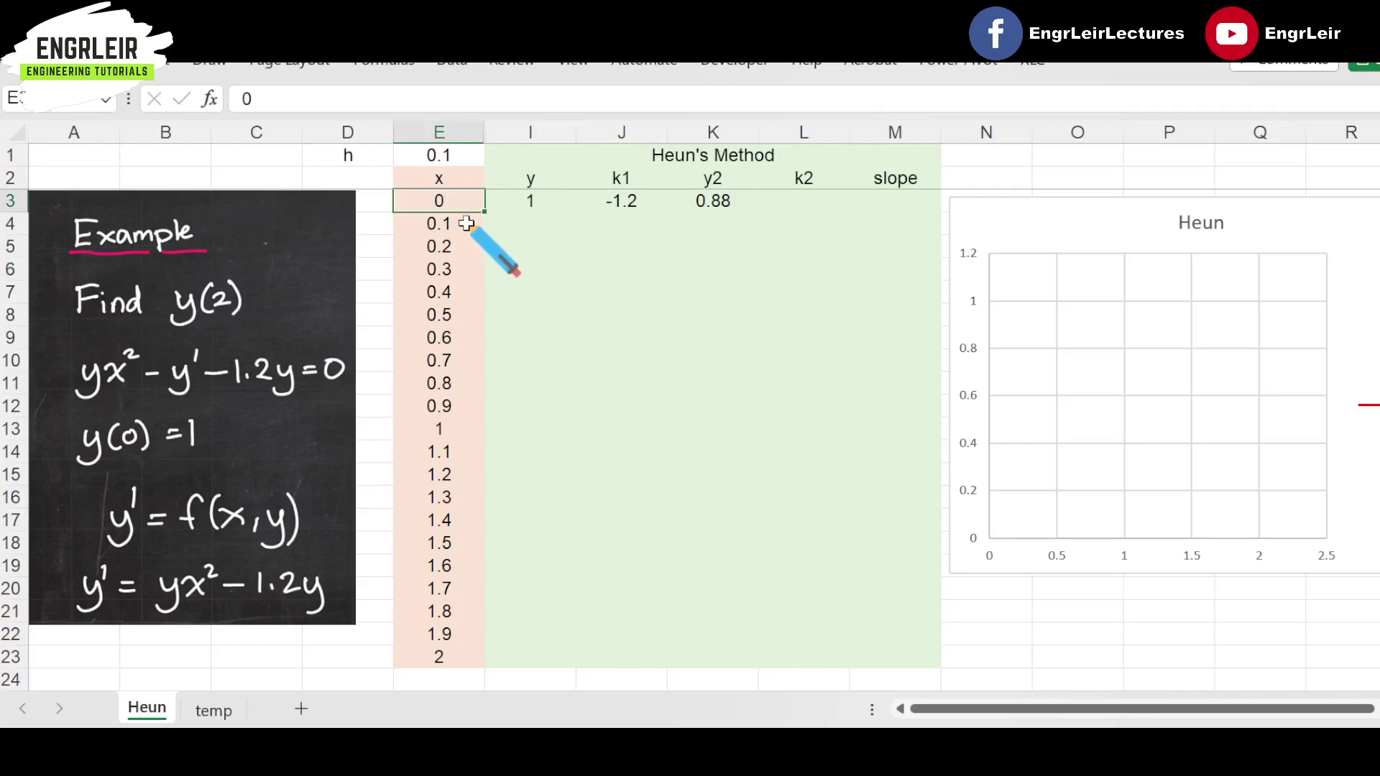
{"action": "left_click", "coordinate": [466, 224]}
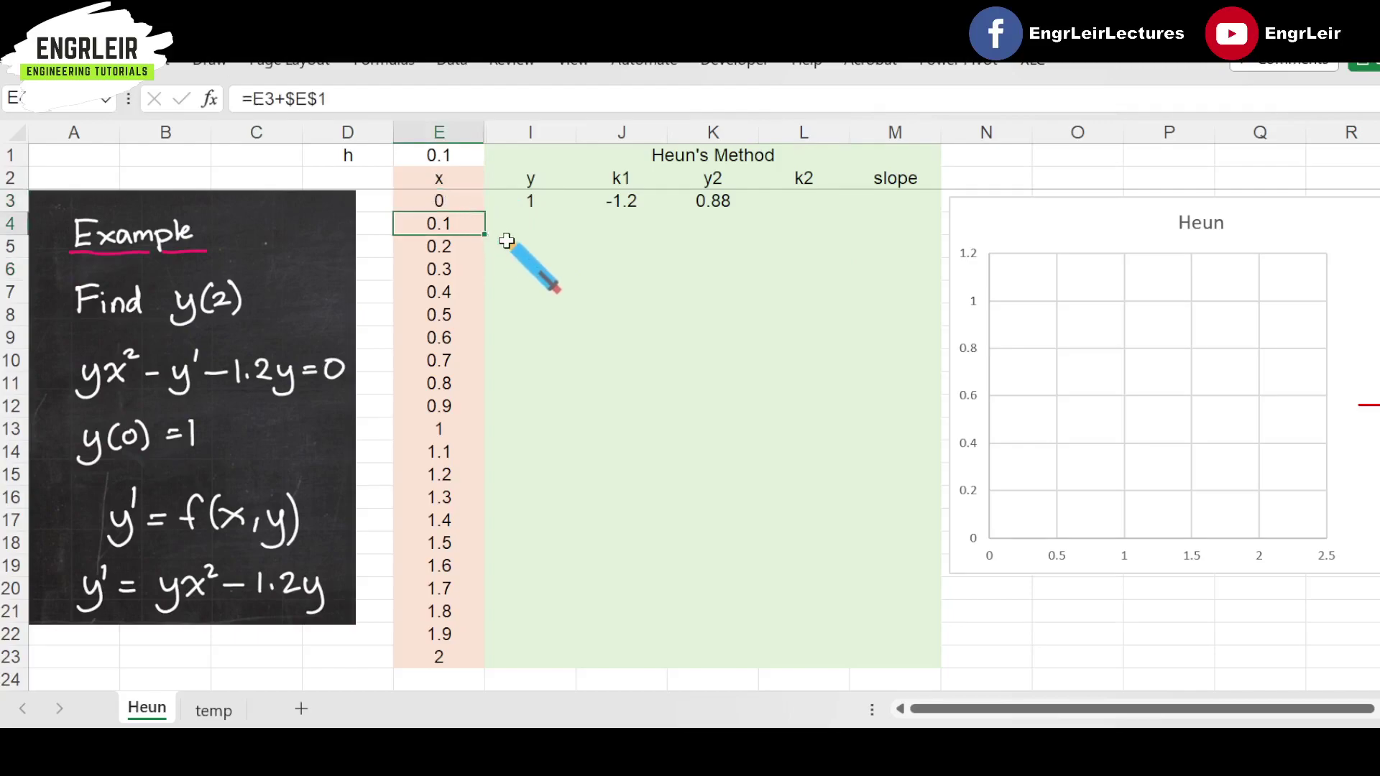
{"action": "left_click", "coordinate": [707, 201]}
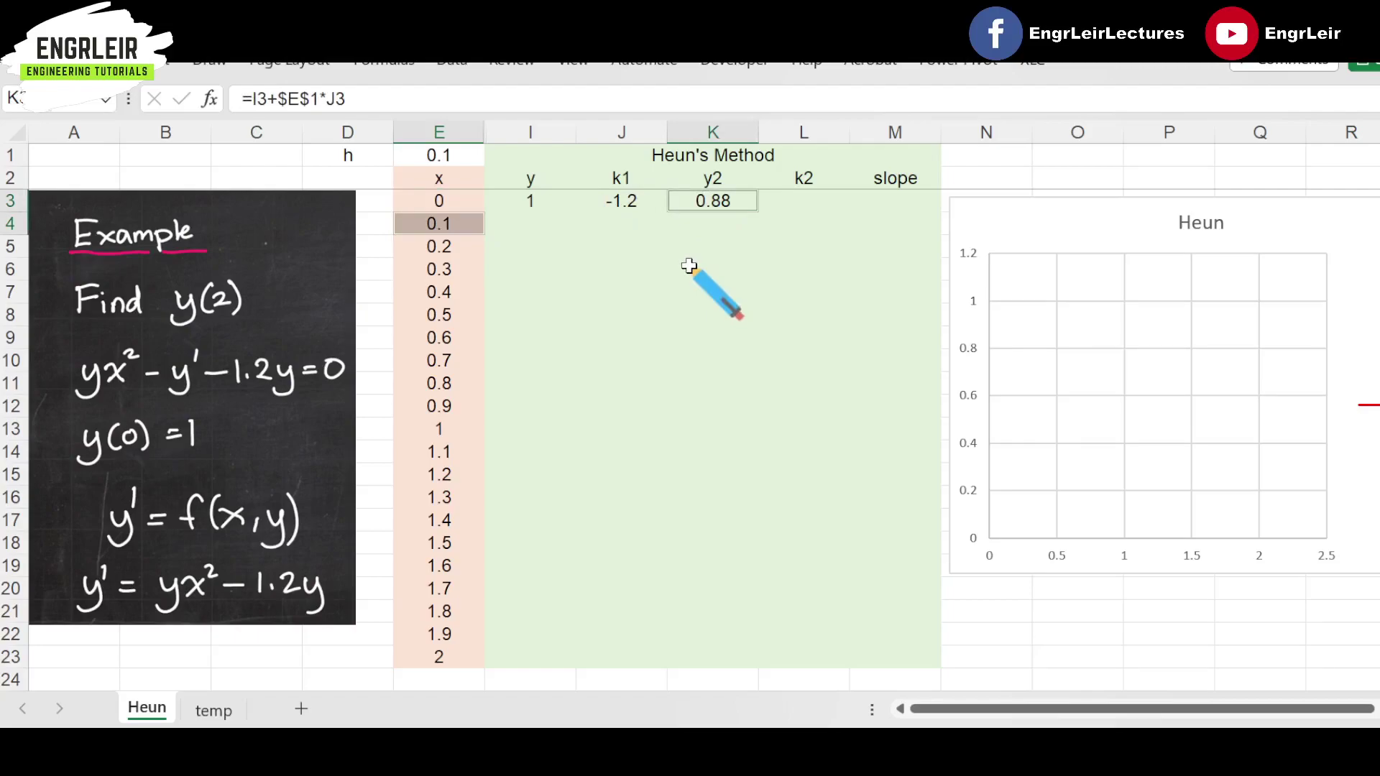
{"action": "left_click", "coordinate": [688, 266]}
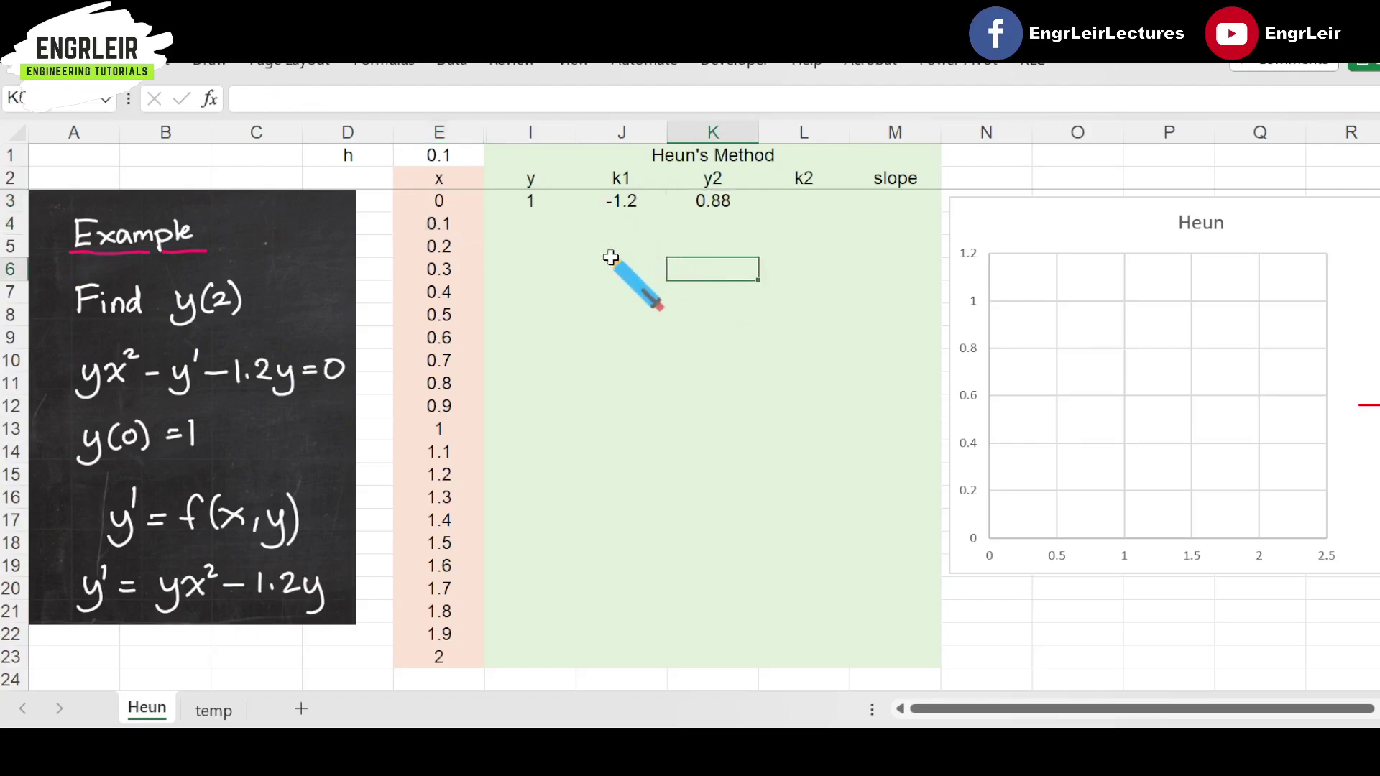
{"action": "left_click", "coordinate": [442, 224]}
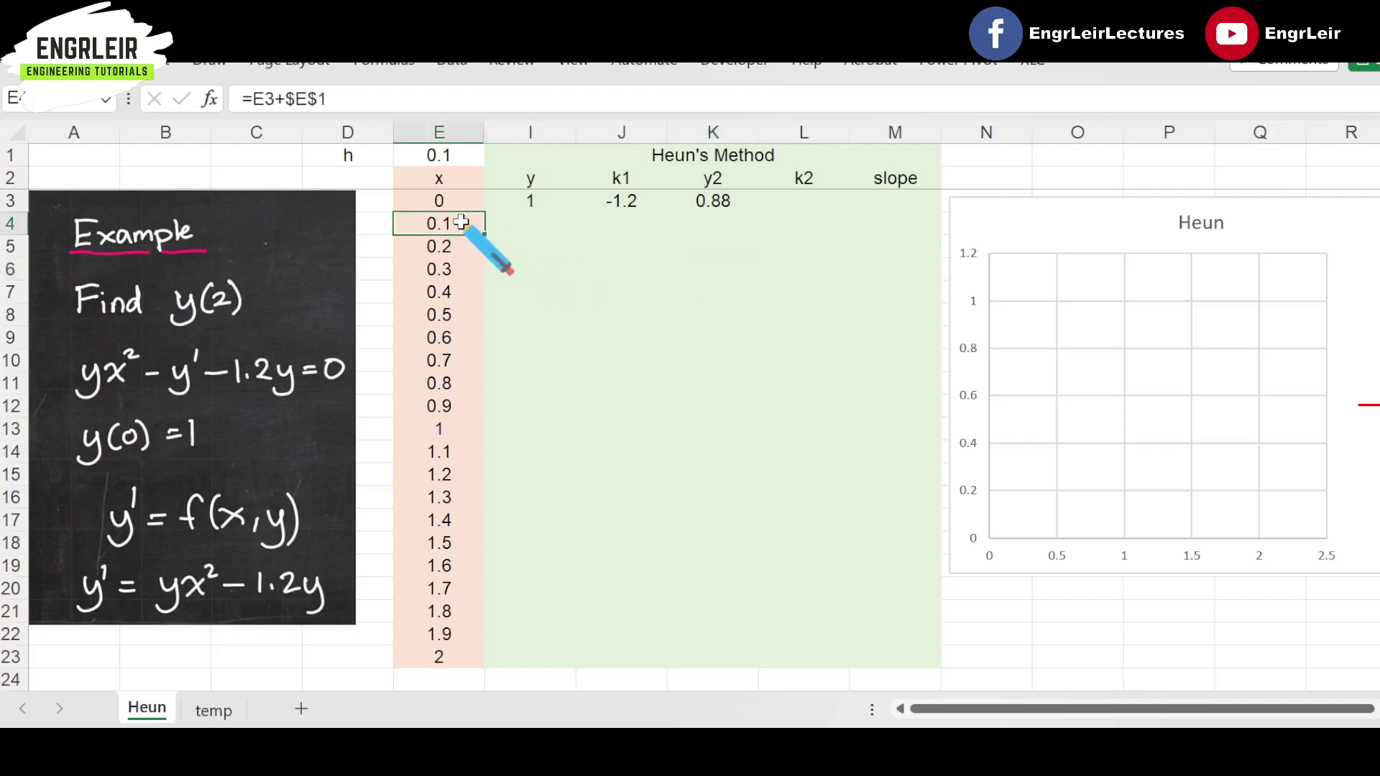
{"action": "left_click", "coordinate": [733, 202]}
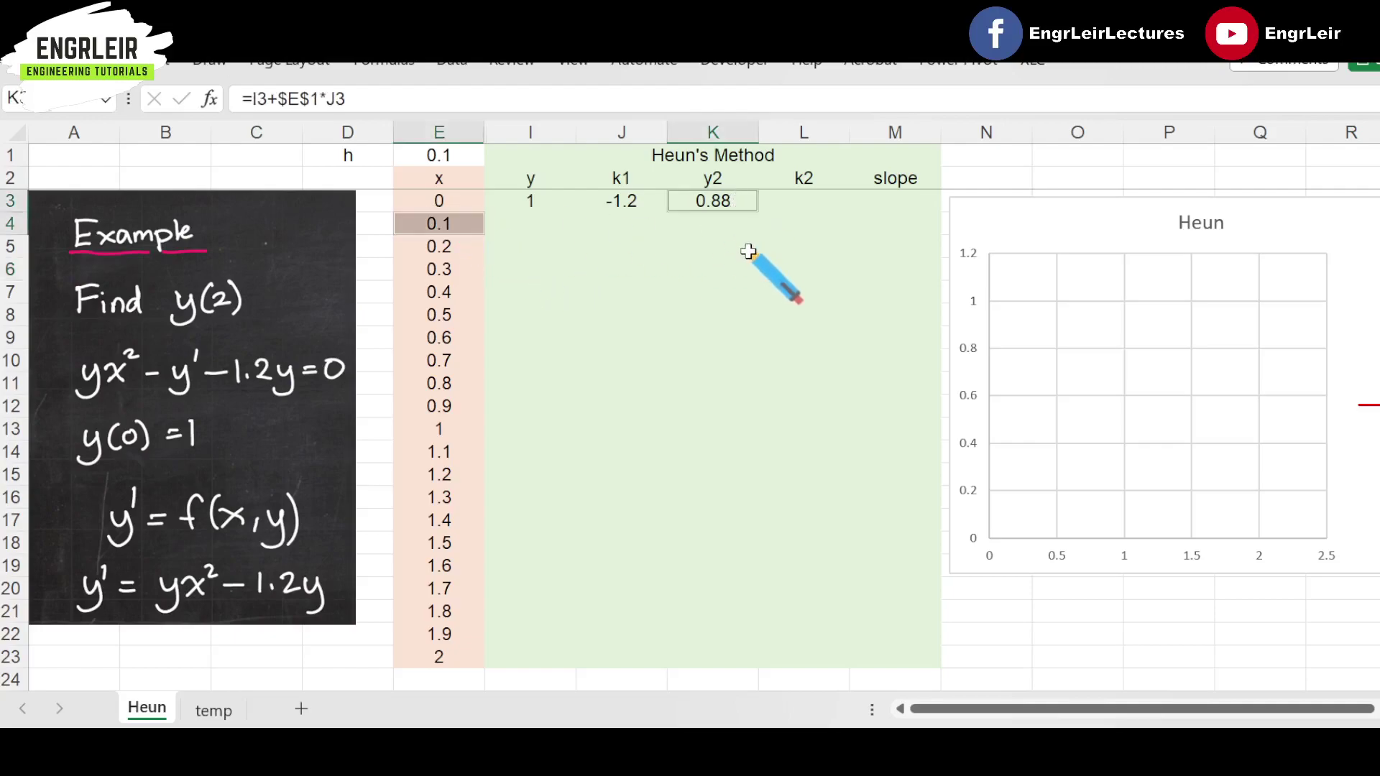
Step: Enter the k2 formula =K3*E4^2-1.2*K3 in cell L3, using the predicted y2 and the next x value
{"action": "left_click", "coordinate": [808, 203]}
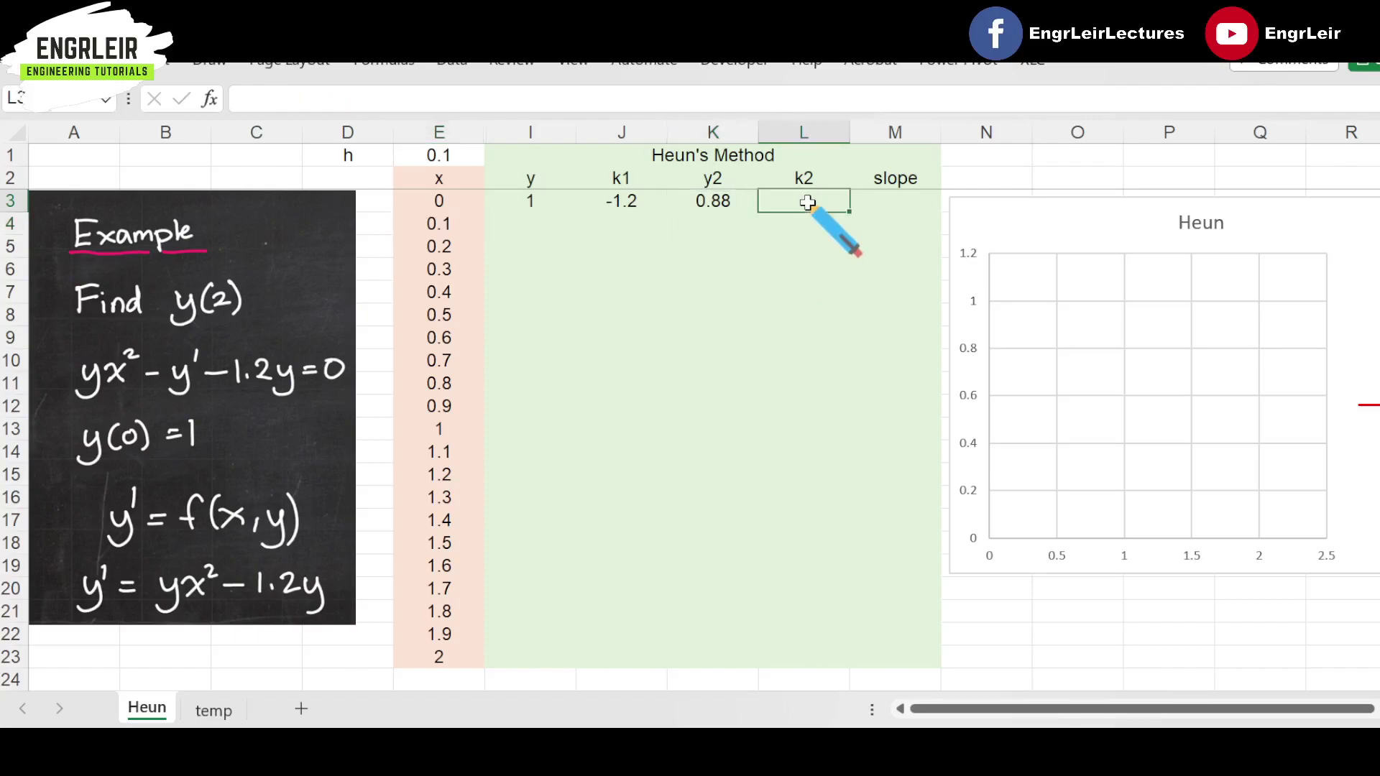
{"action": "type", "text": "="}
{"action": "left_click", "coordinate": [733, 200]}
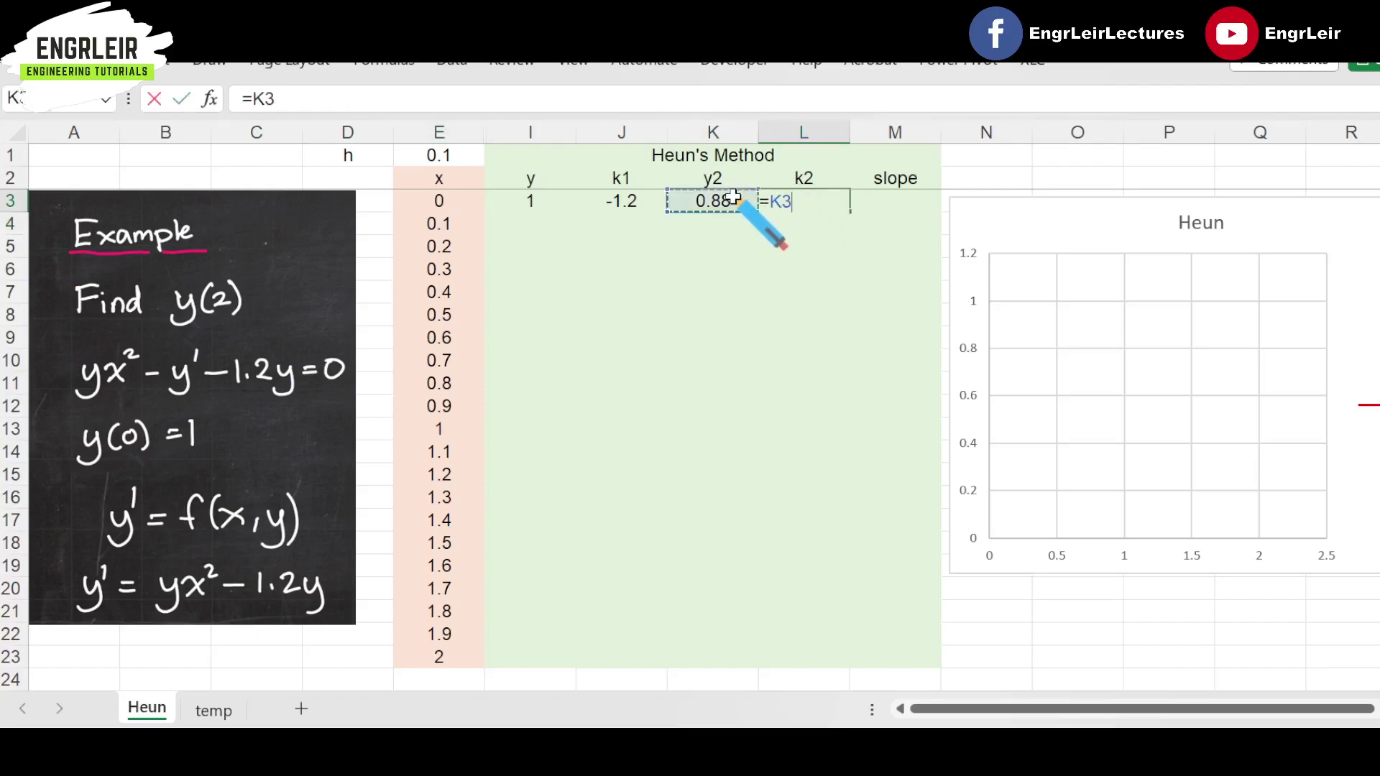
{"action": "type", "text": "*"}
{"action": "left_click", "coordinate": [460, 224]}
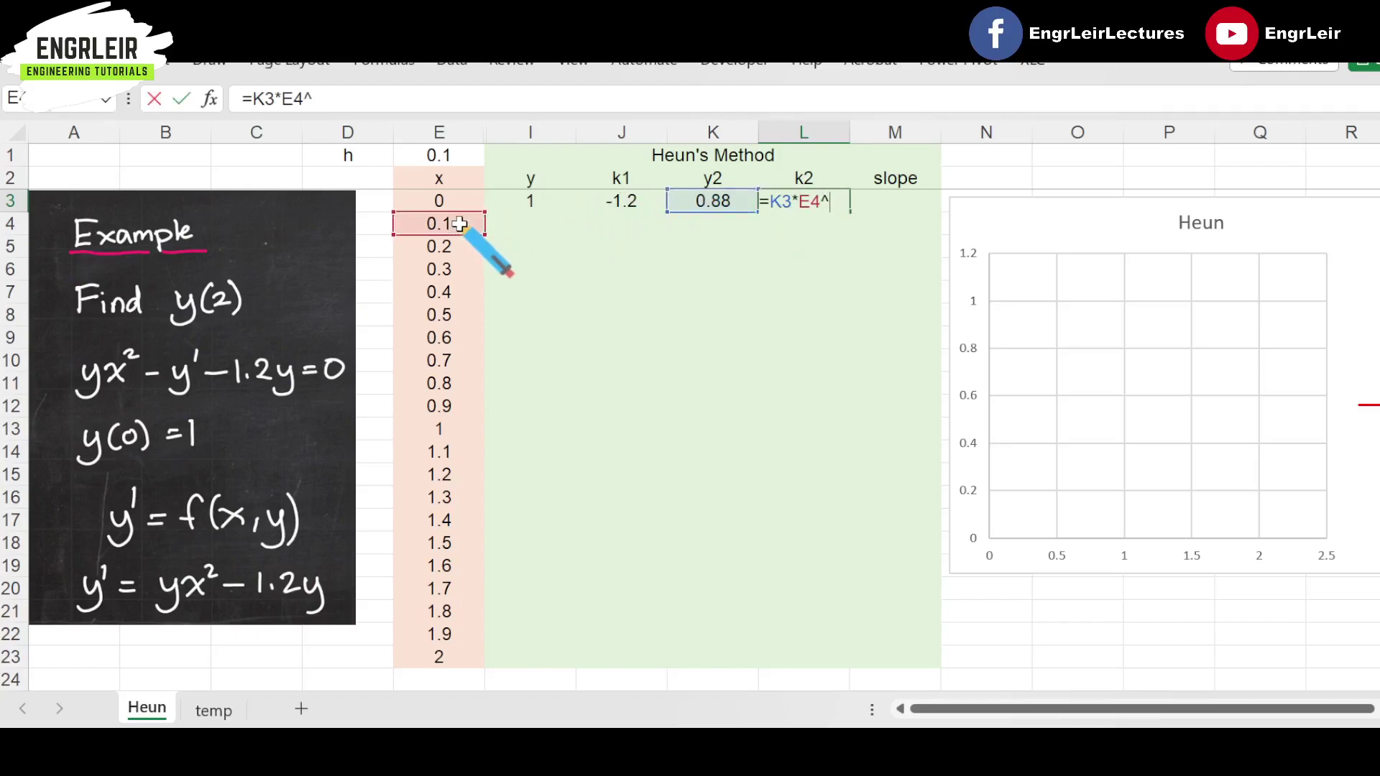
{"action": "type", "text": "^2-1.2*K3"}
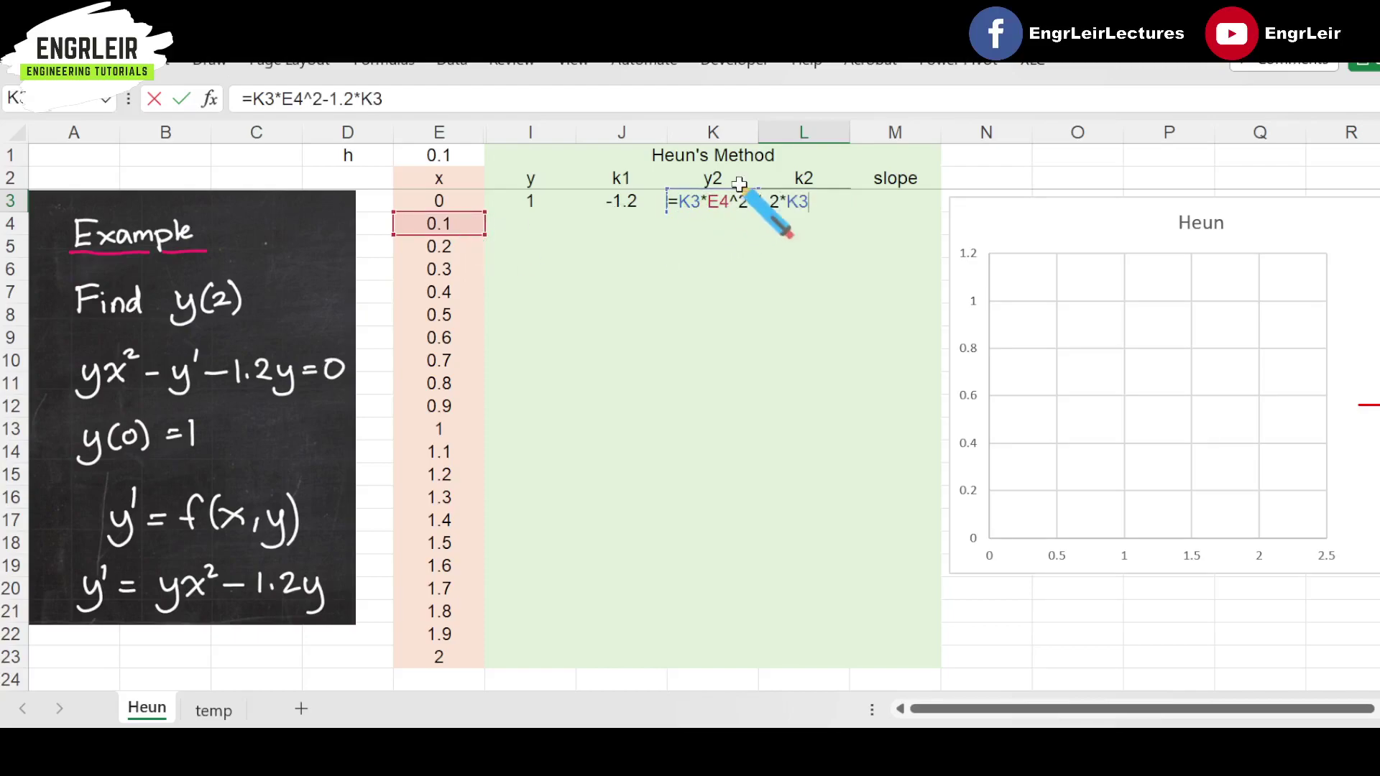
{"action": "key", "text": "Tab"}
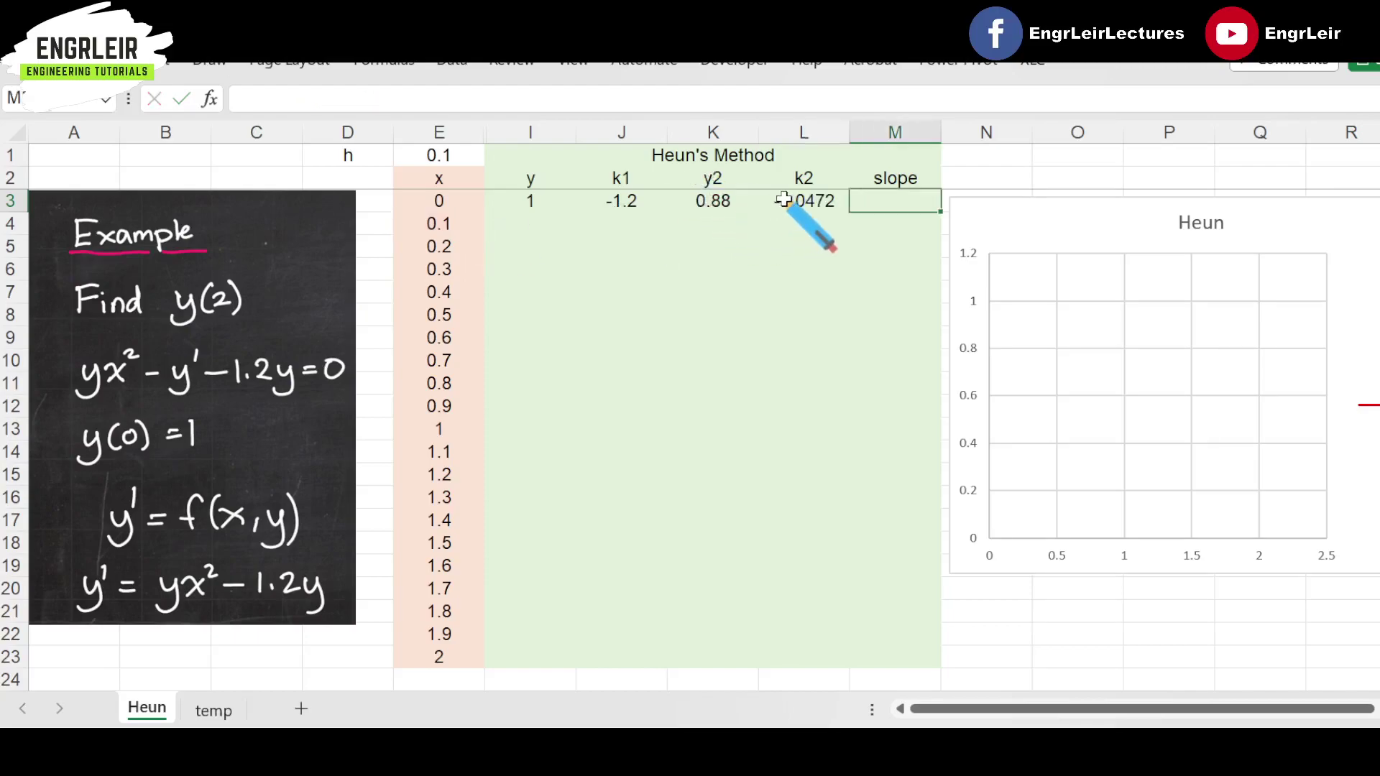
{"action": "left_click", "coordinate": [796, 206]}
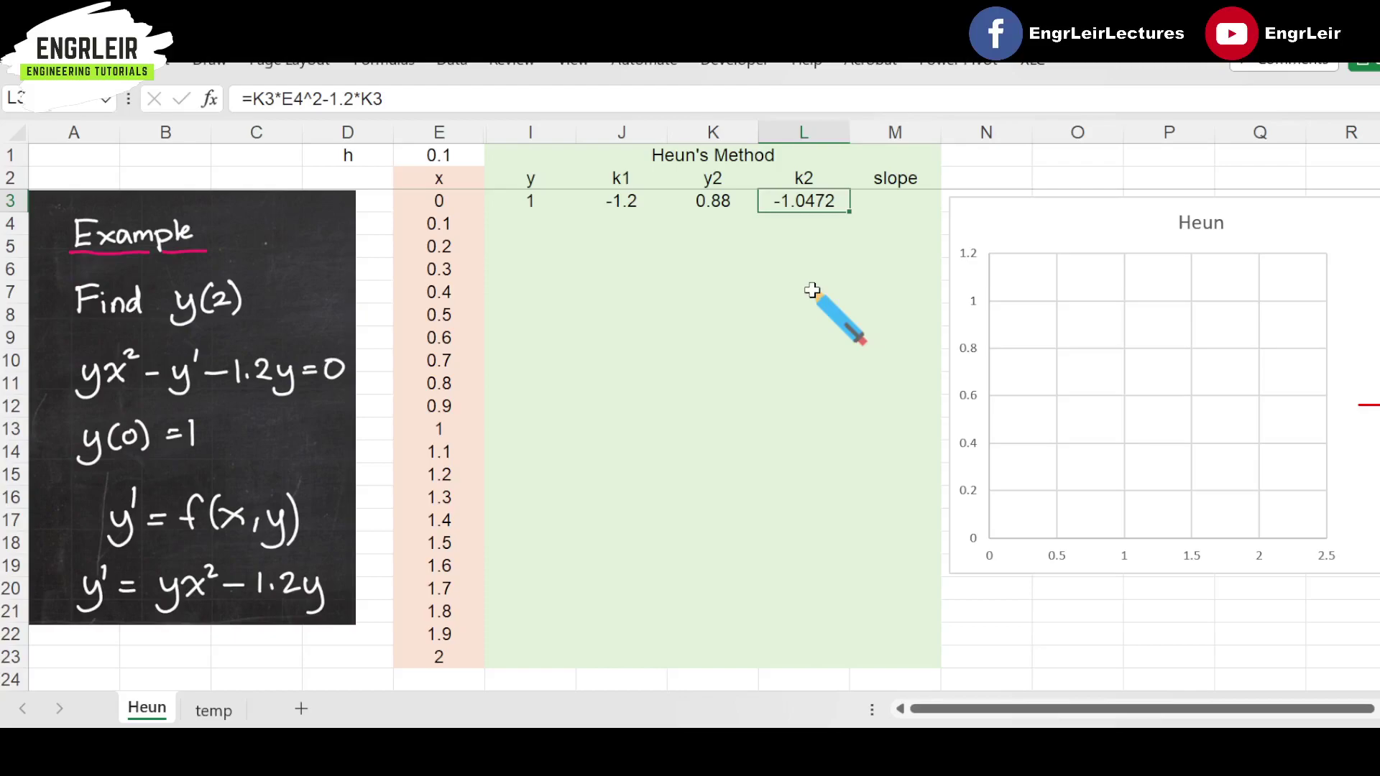
Step: Enter the average slope formula =(J3+L3)/2 in cell M3 and check the k1 and k2 cells it uses
{"action": "left_click", "coordinate": [895, 201]}
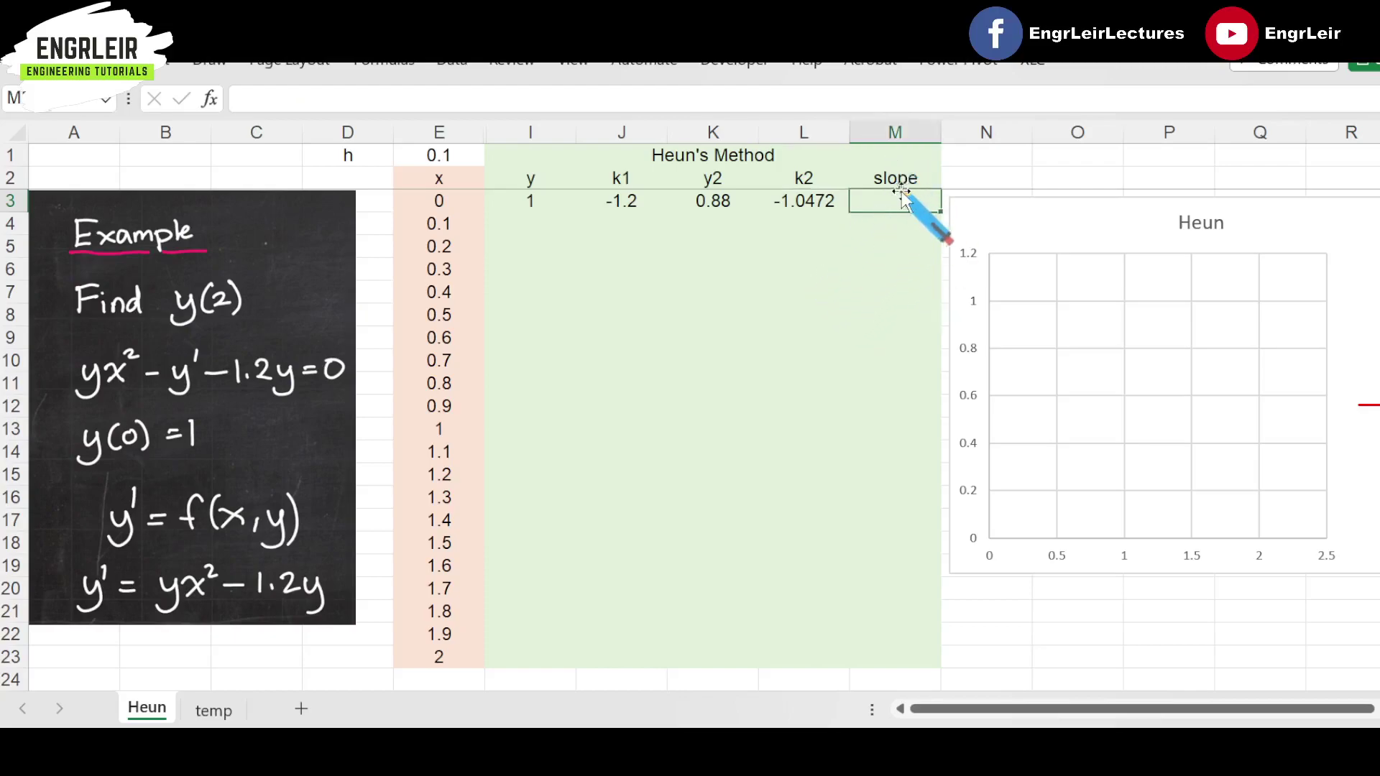
{"action": "type", "text": "=("}
{"action": "left_click", "coordinate": [627, 201]}
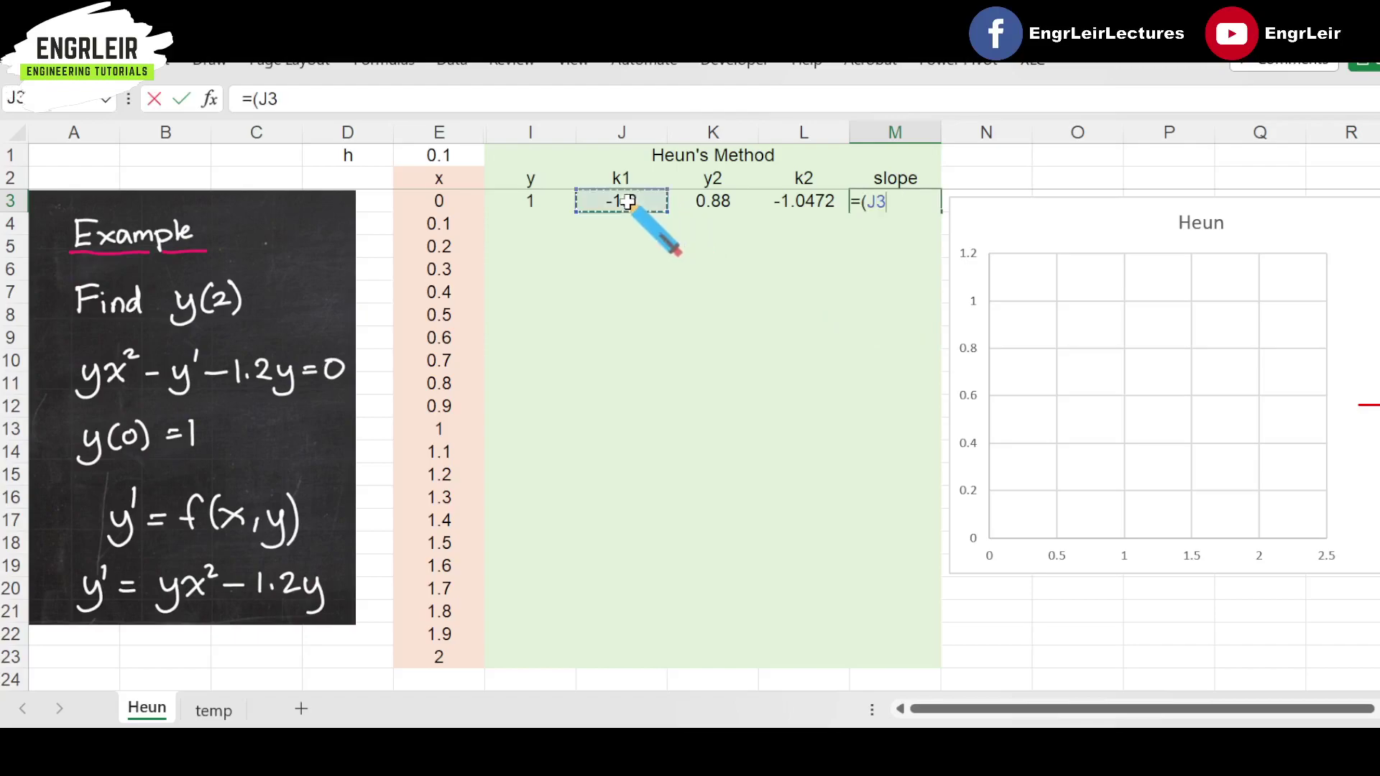
{"action": "type", "text": "+"}
{"action": "left_click", "coordinate": [814, 201]}
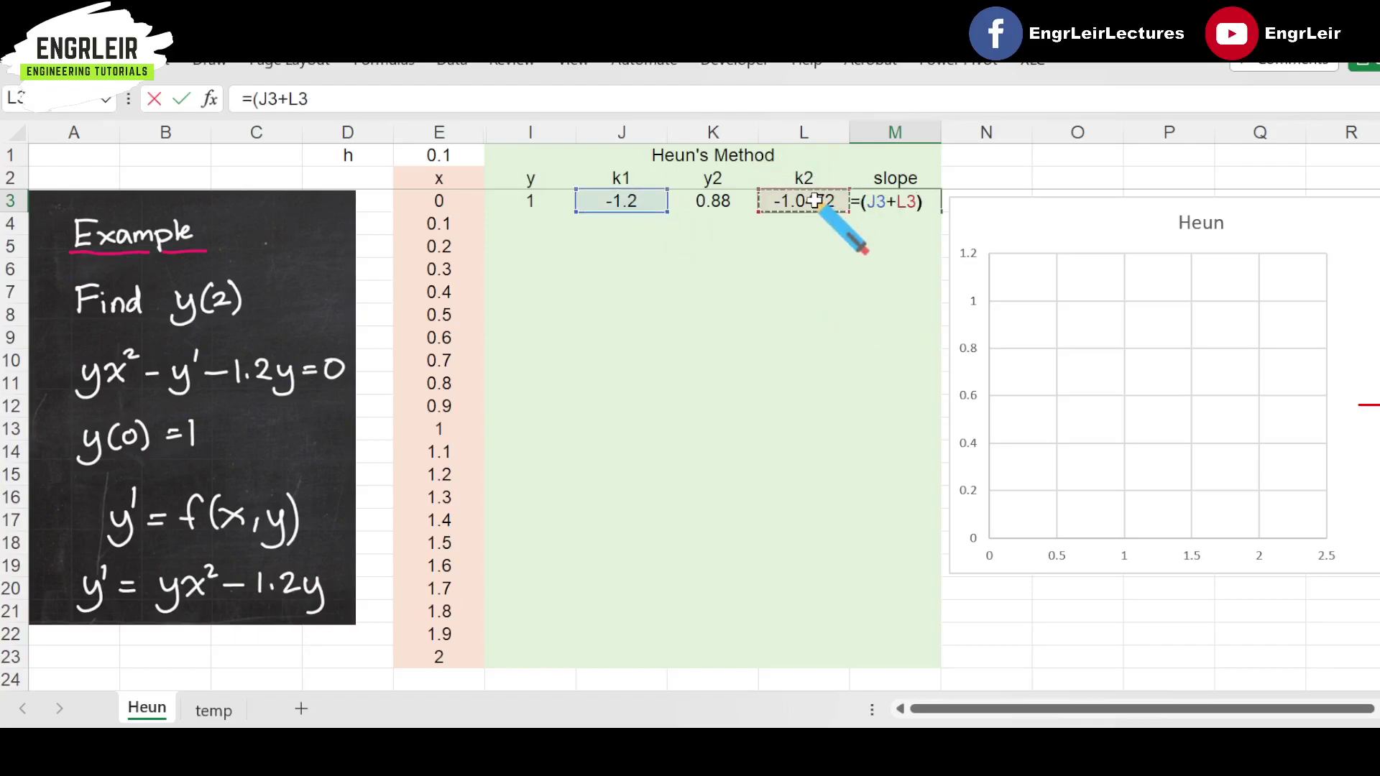
{"action": "key", "text": "Return"}
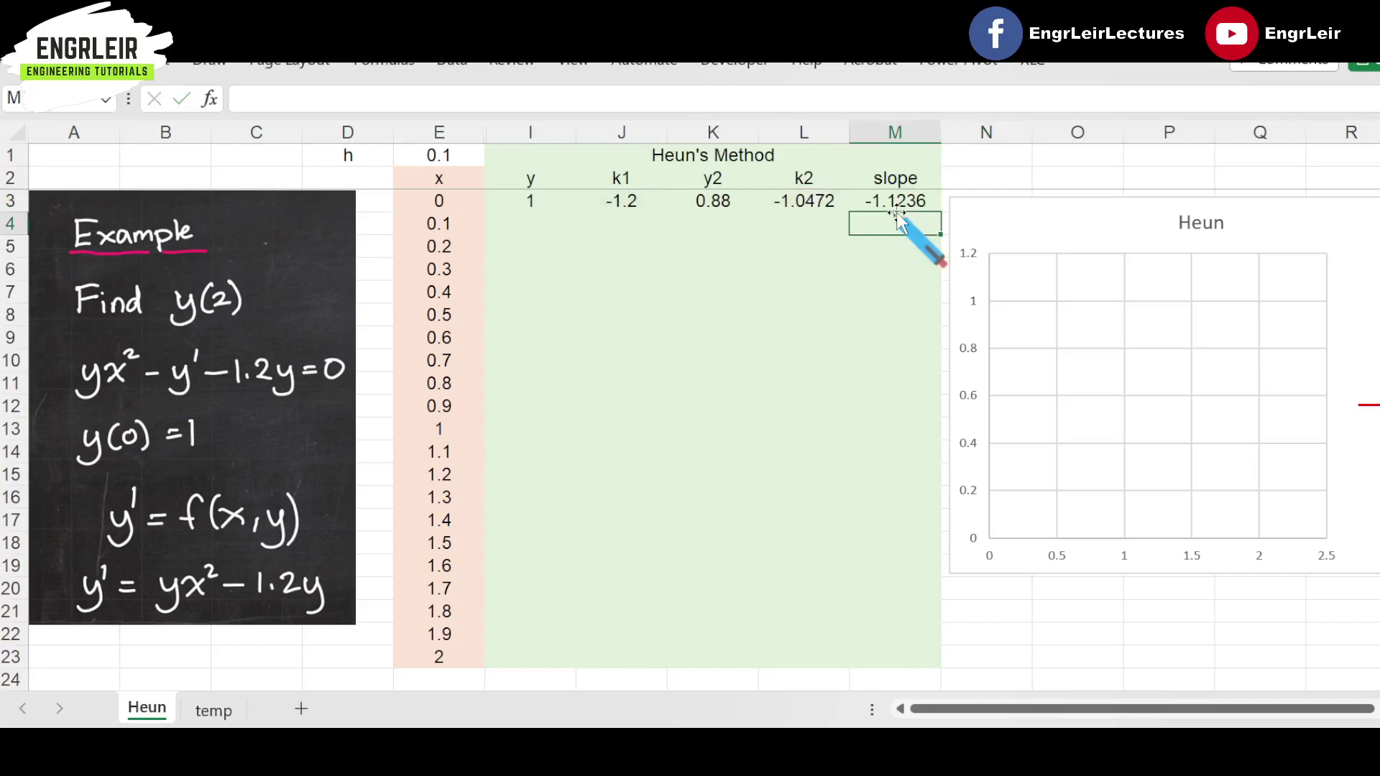
{"action": "left_click", "coordinate": [907, 198]}
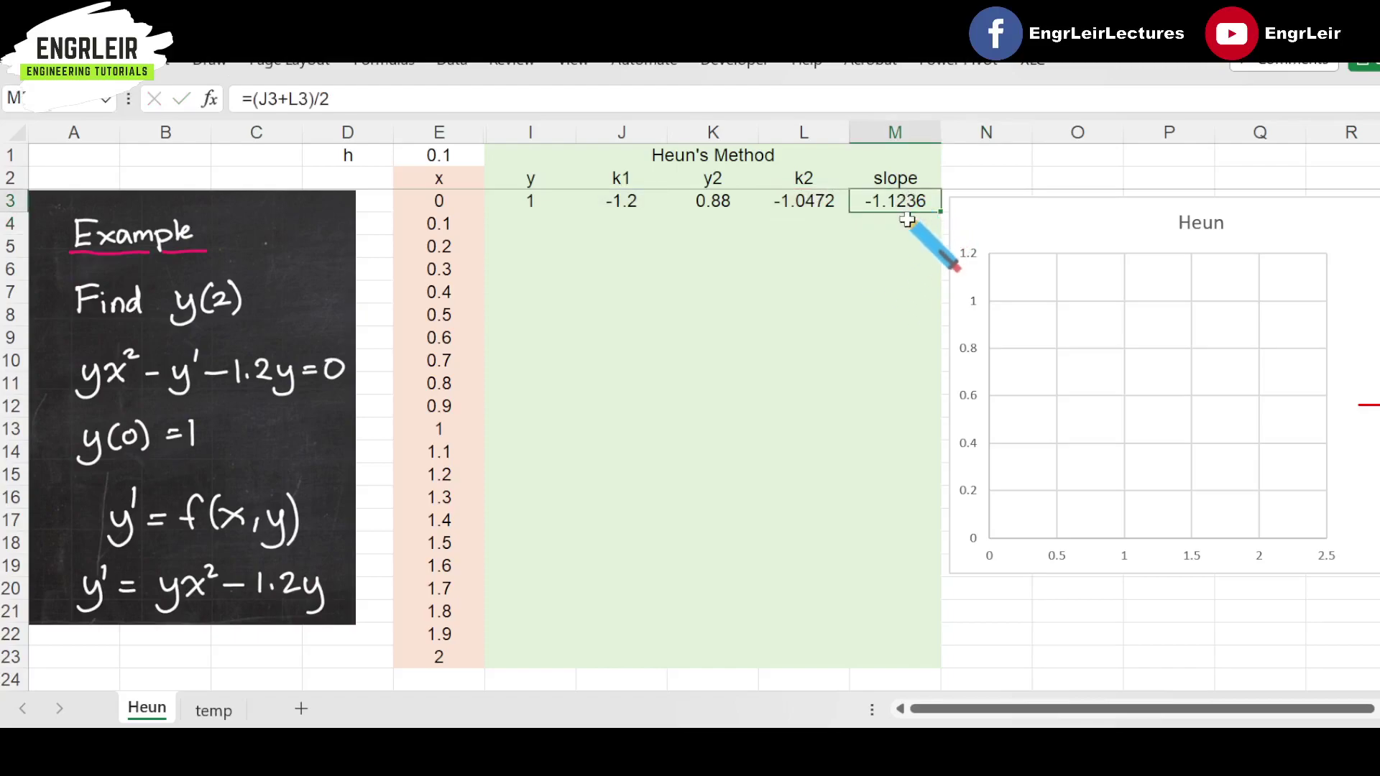
{"action": "left_click_drag", "start_coordinate": [634, 181], "coordinate": [650, 202]}
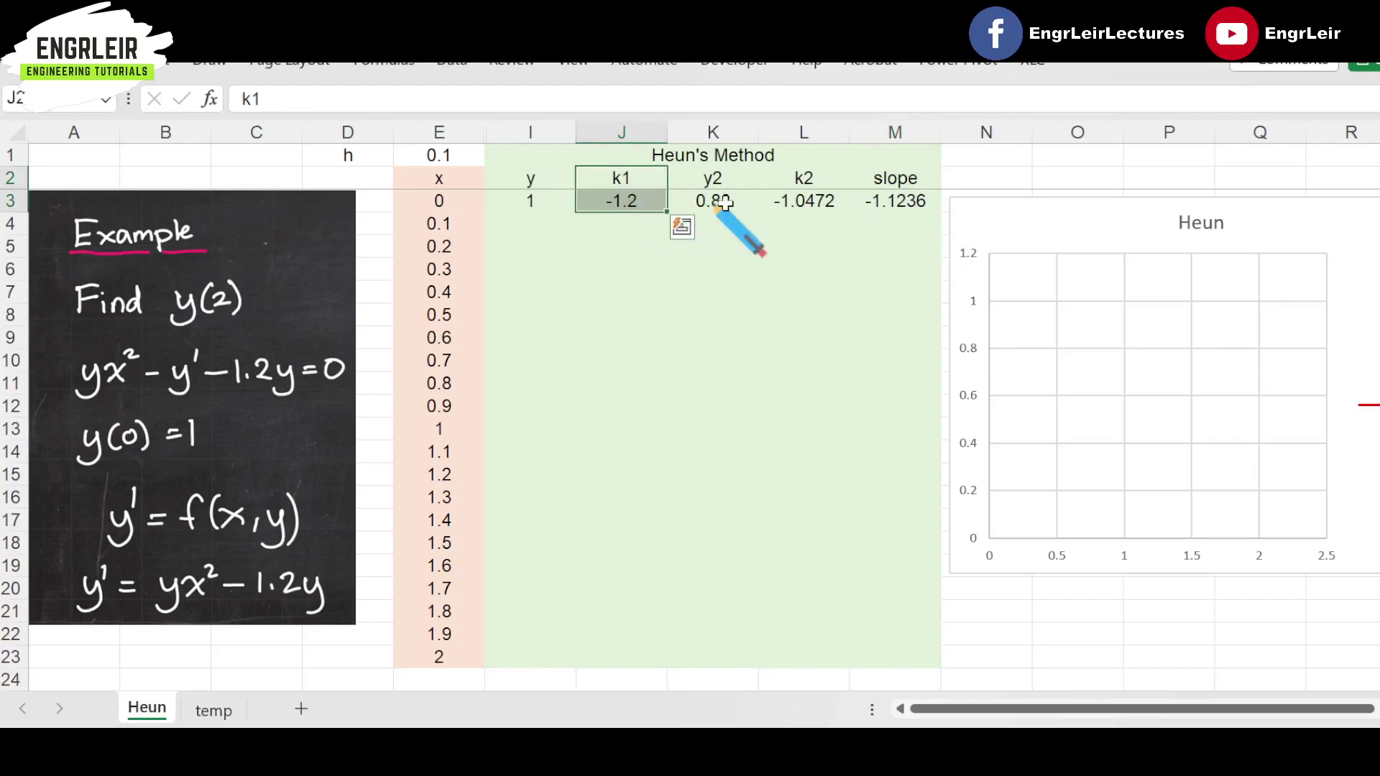
{"action": "left_click_drag", "start_coordinate": [805, 179], "coordinate": [808, 202]}
{"action": "left_click", "coordinate": [816, 260]}
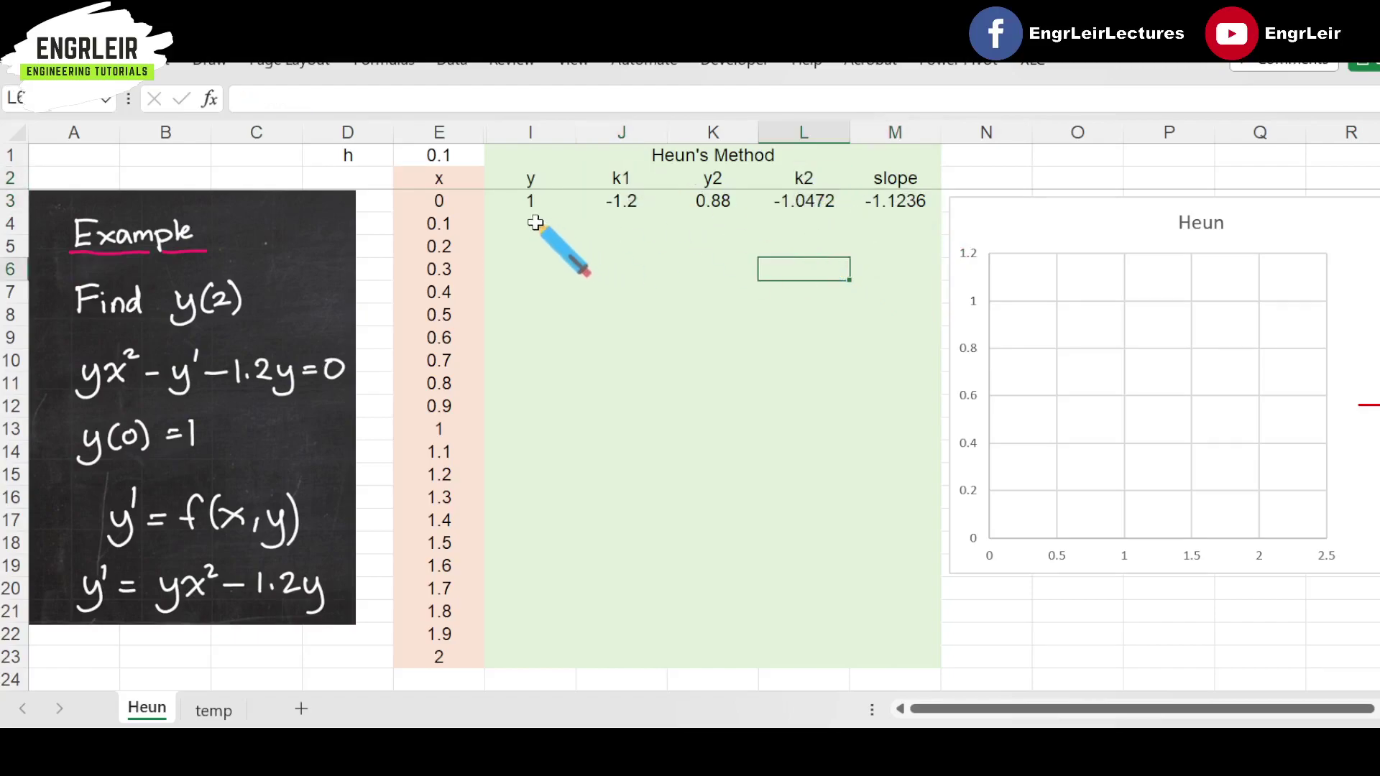
Step: Enter the next y formula =I3+$E$1*M3 in cell I4, with an absolute reference to the step size
{"action": "left_click", "coordinate": [535, 224]}
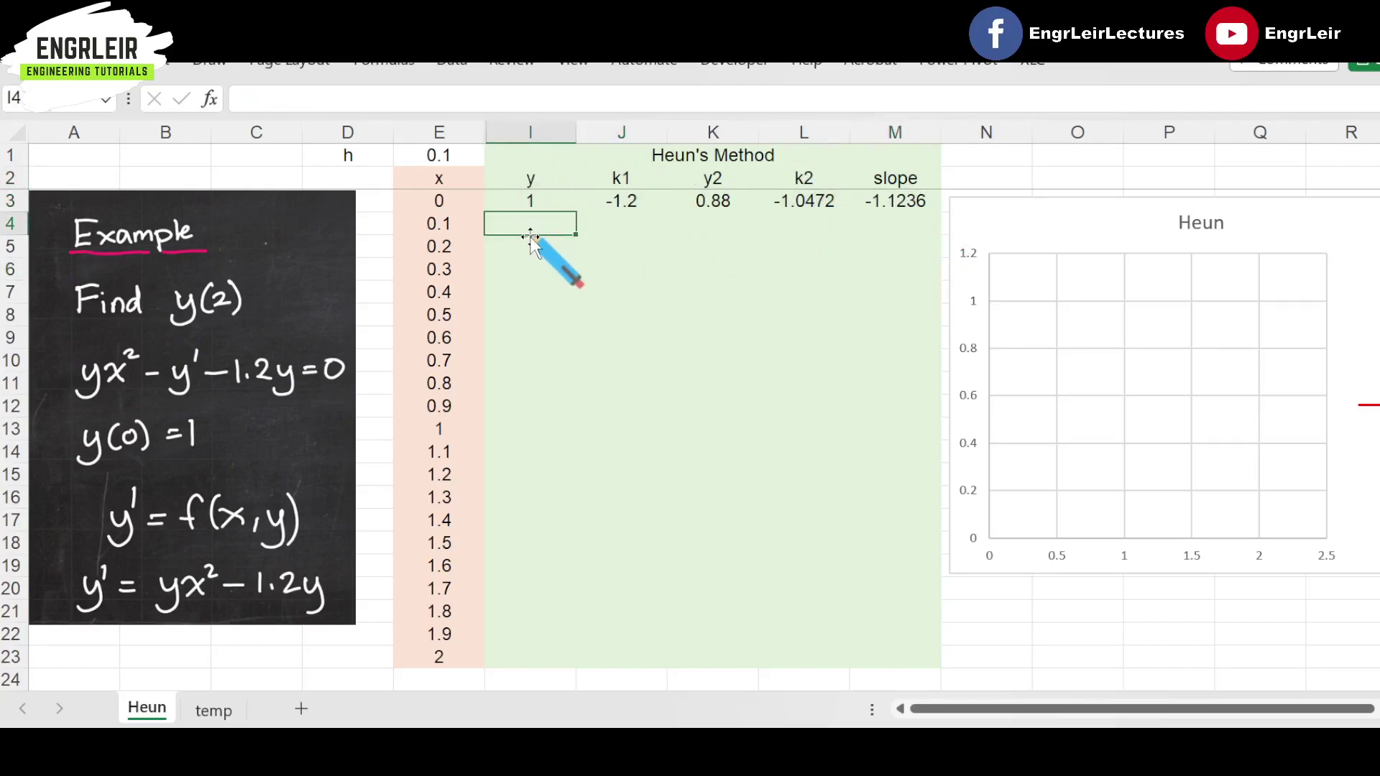
{"action": "key", "text": "Up"}
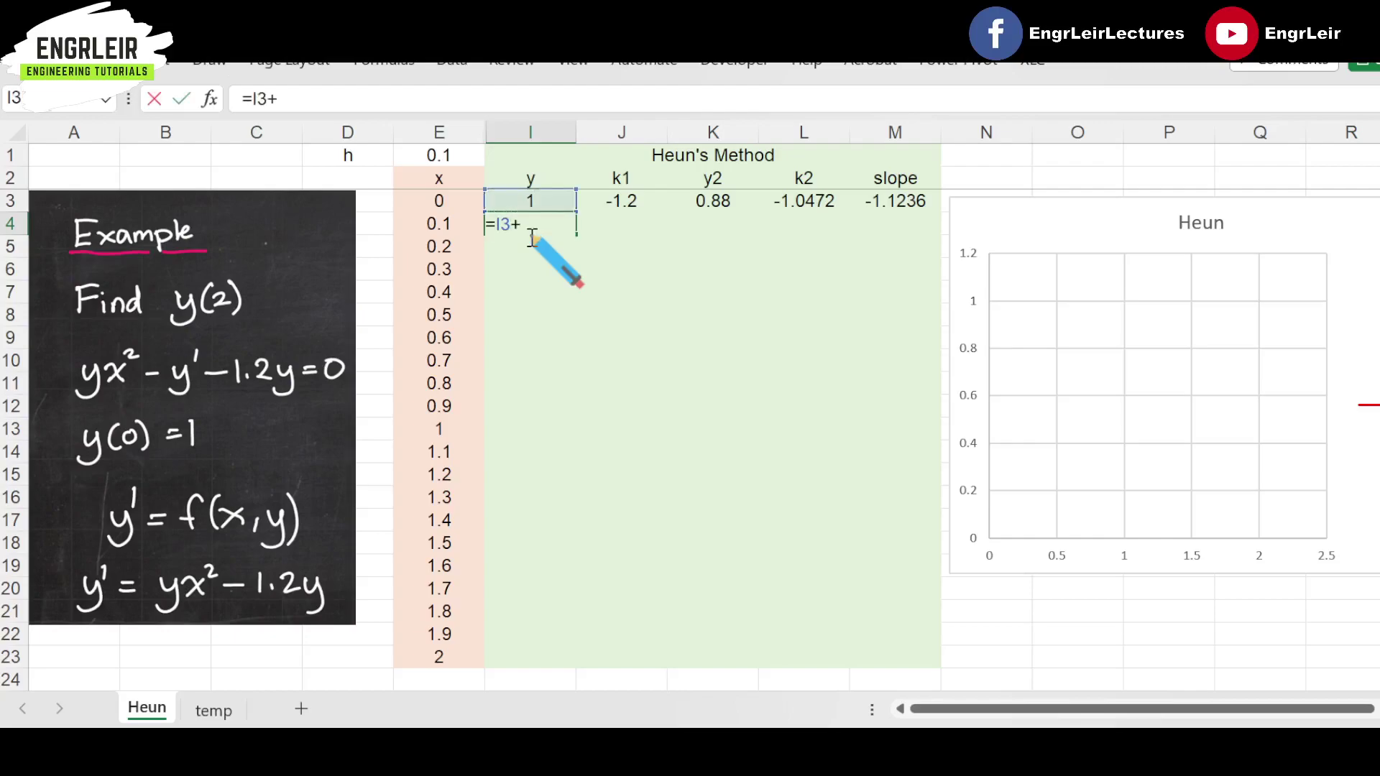
{"action": "left_click", "coordinate": [456, 159]}
{"action": "key", "text": "F4"}
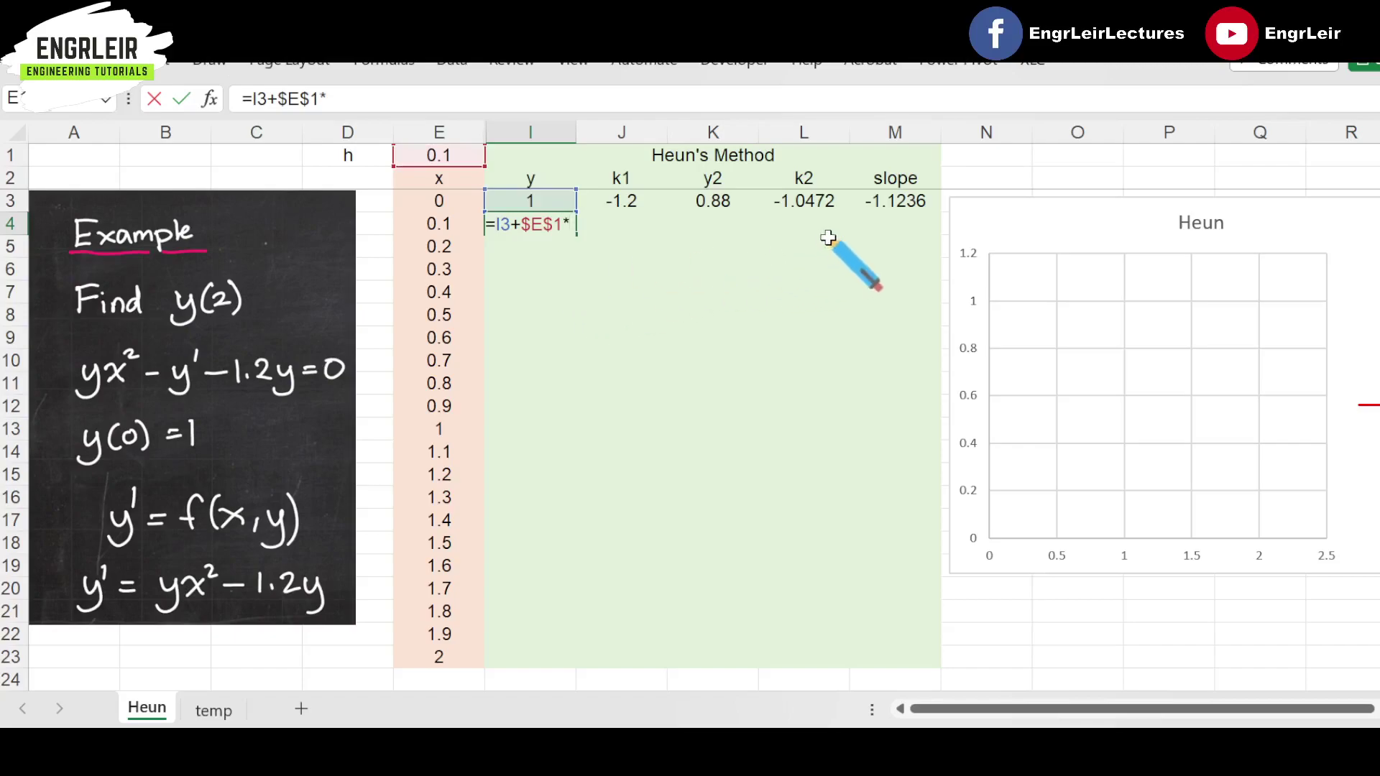
{"action": "left_click", "coordinate": [890, 201]}
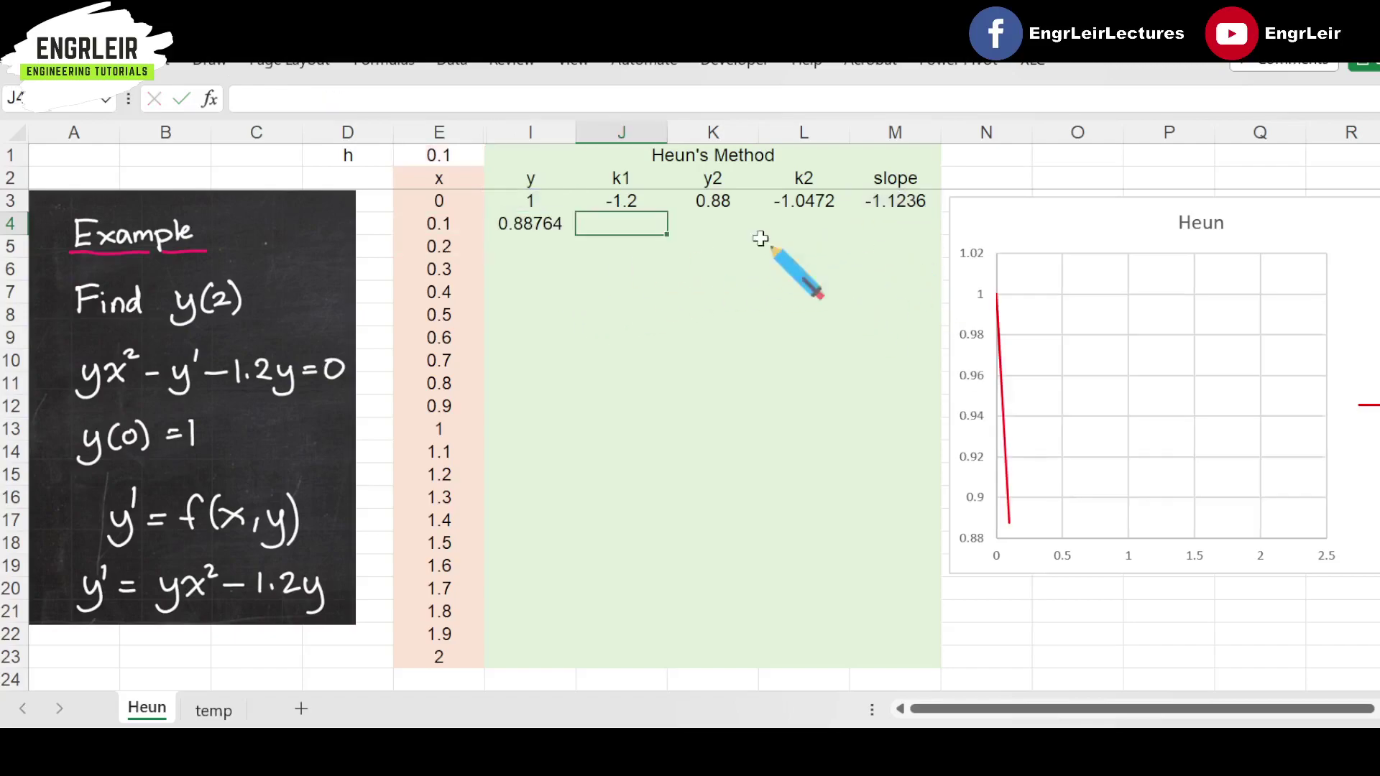
Step: Copy the k1, y2, k2 and slope formulas from J3:M3 to row 4, and fill I4:M4 down to row 23
{"action": "left_click_drag", "start_coordinate": [636, 204], "coordinate": [937, 227]}
{"action": "left_click", "coordinate": [827, 294]}
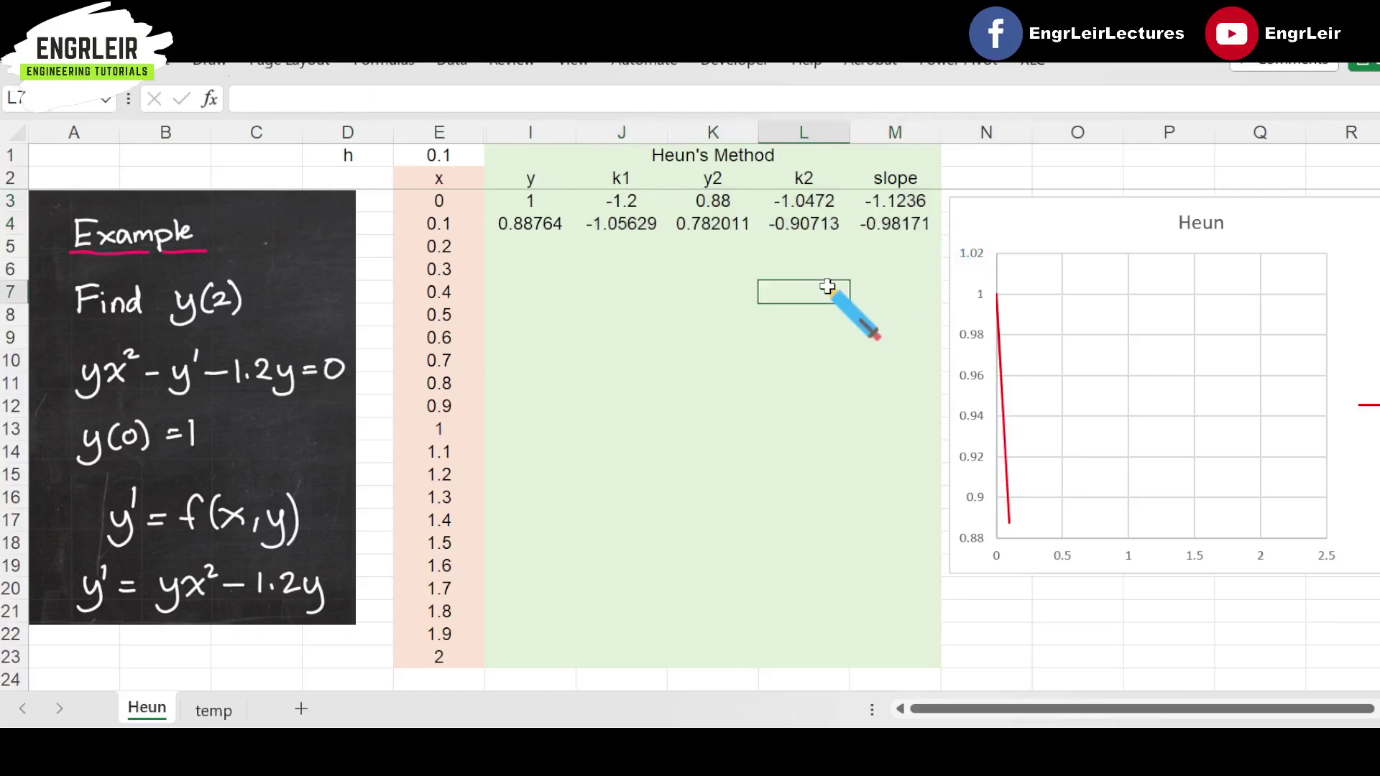
{"action": "left_click_drag", "start_coordinate": [532, 225], "coordinate": [899, 660]}
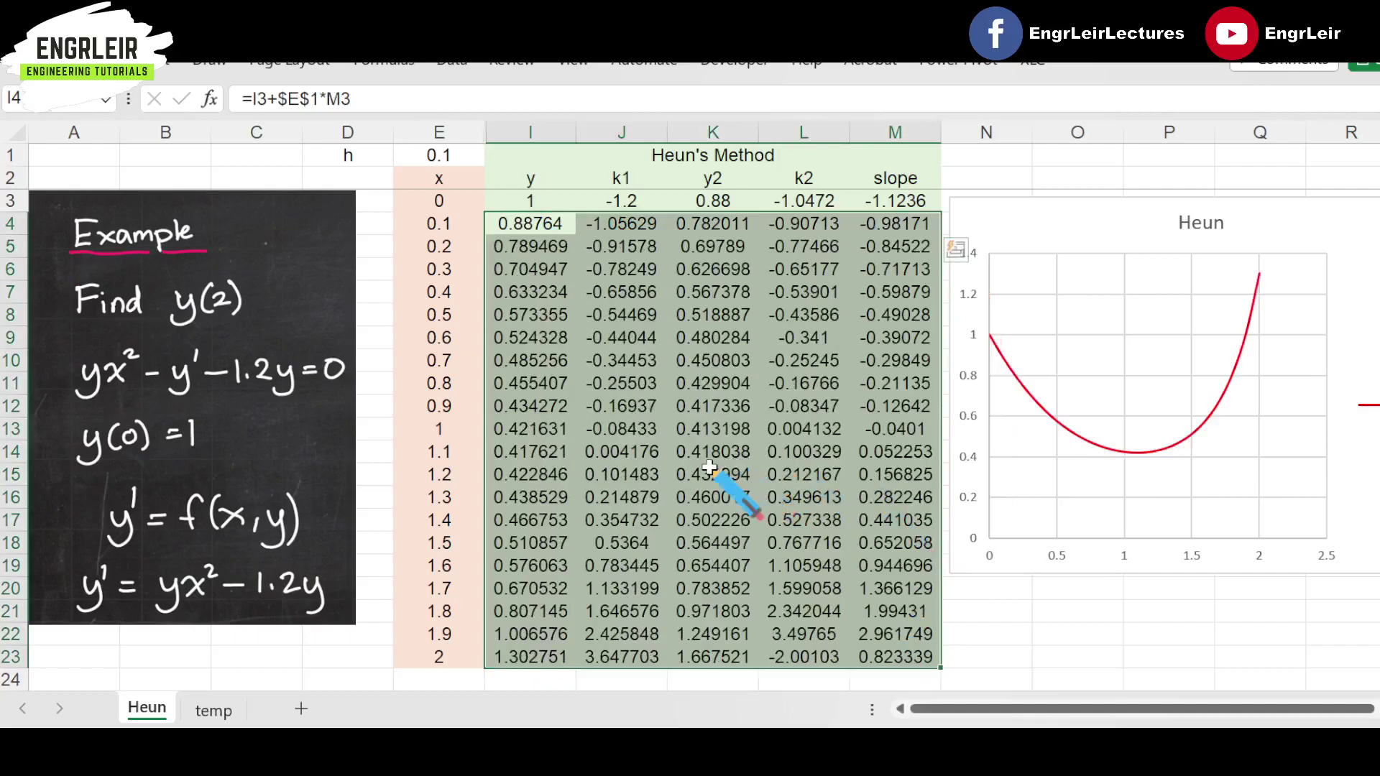
Step: Make the Heun's Method y value at x = 2 in cell I23 bold
{"action": "left_click", "coordinate": [560, 653]}
{"action": "left_click", "coordinate": [1029, 659]}
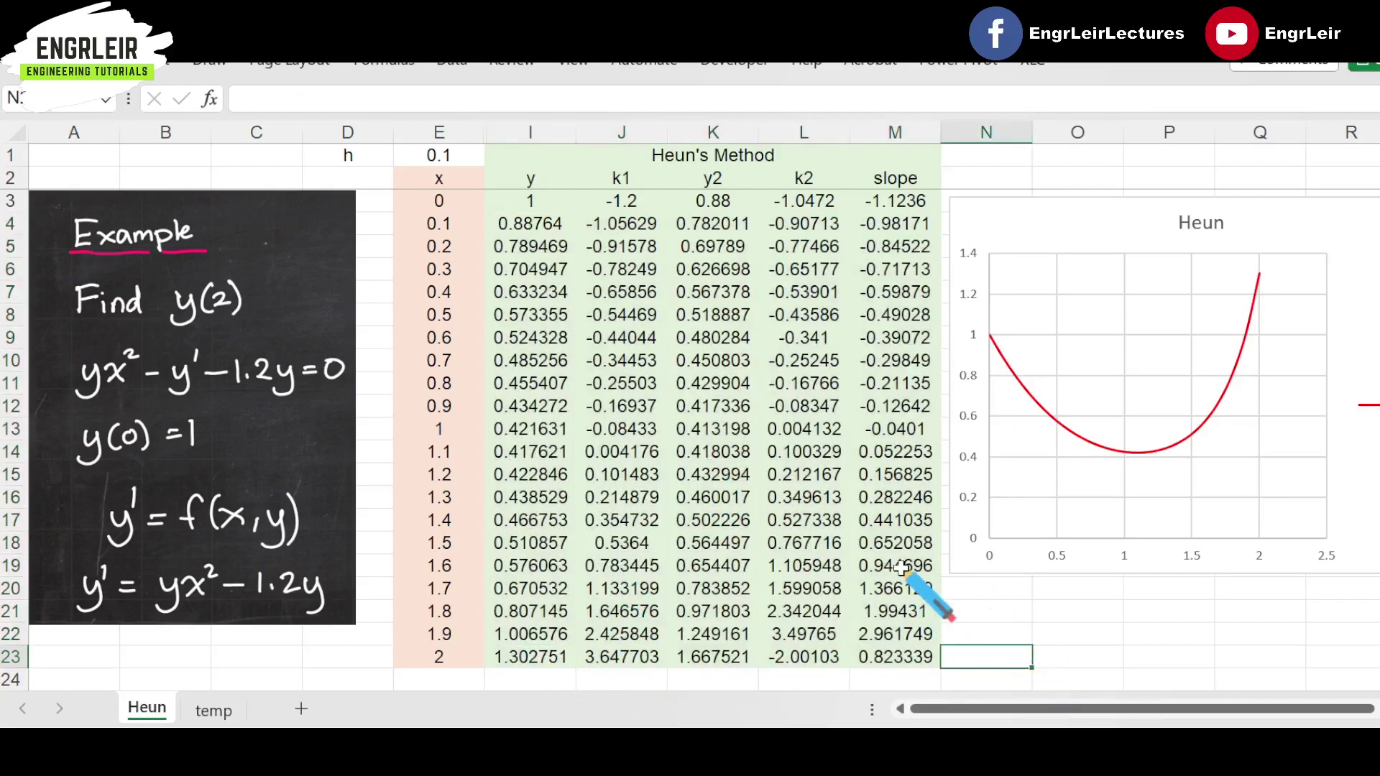
{"action": "left_click", "coordinate": [533, 656]}
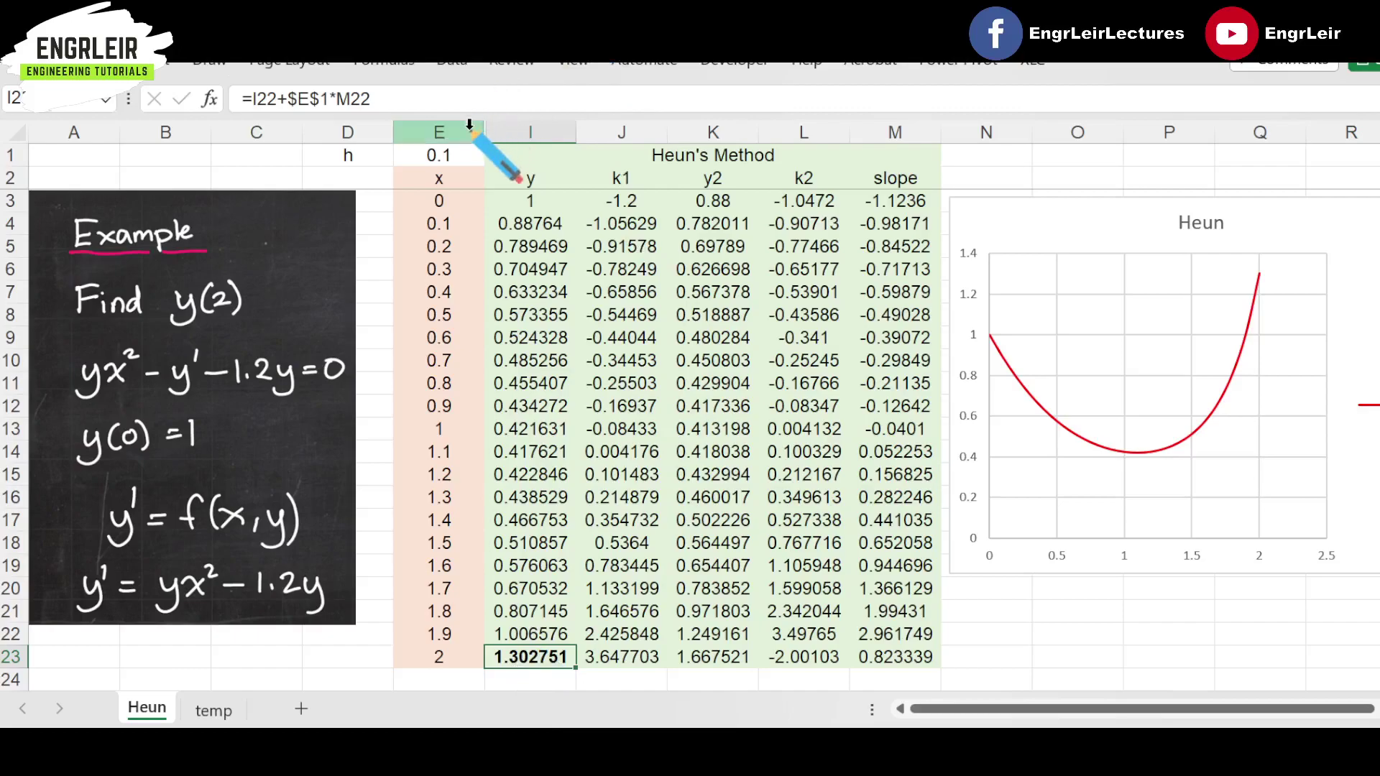
Step: Unhide columns F to H with the exact and Euler's Method values, and hide columns A to D
{"action": "left_click_drag", "start_coordinate": [468, 131], "coordinate": [517, 130]}
{"action": "right_click", "coordinate": [517, 130]}
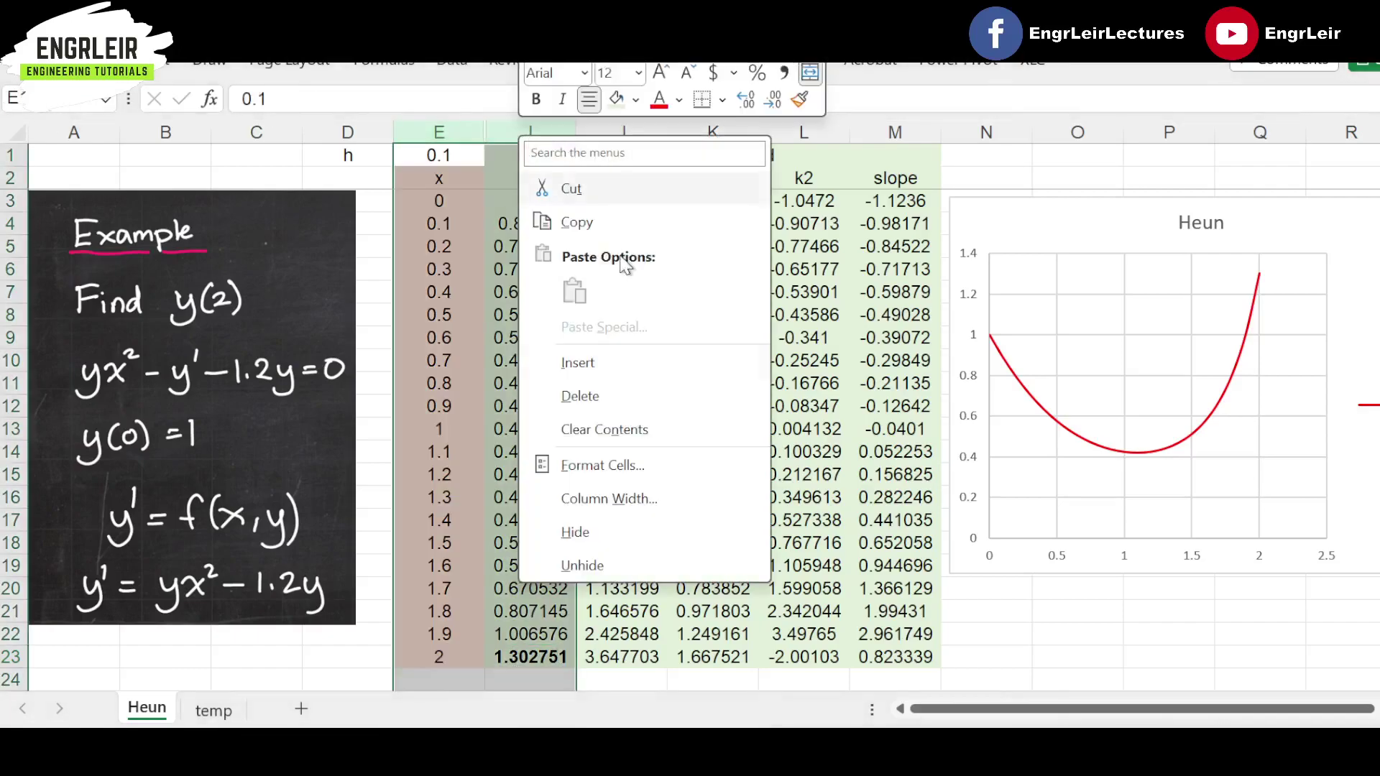
{"action": "left_click", "coordinate": [582, 565]}
{"action": "left_click_drag", "start_coordinate": [355, 132], "coordinate": [89, 122]}
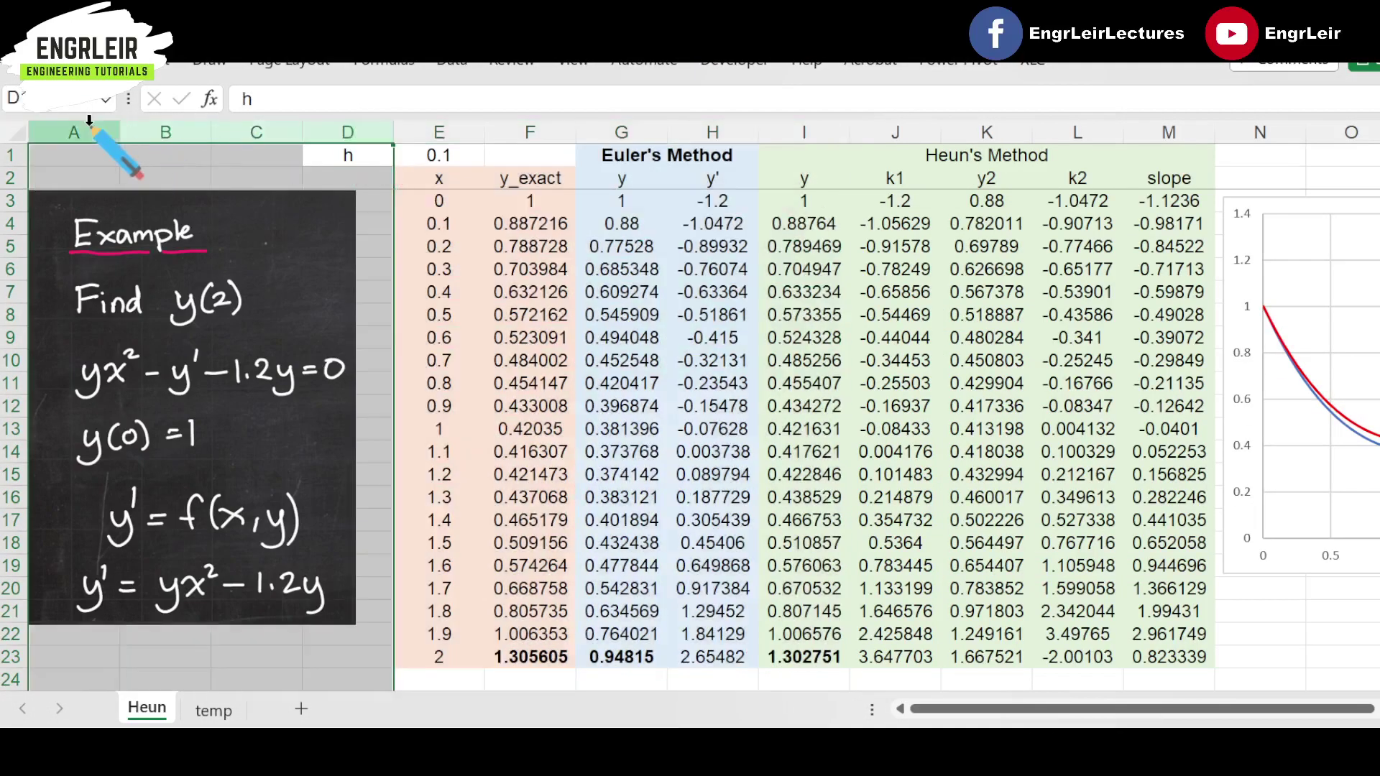
{"action": "right_click", "coordinate": [89, 124]}
{"action": "left_click", "coordinate": [164, 527]}
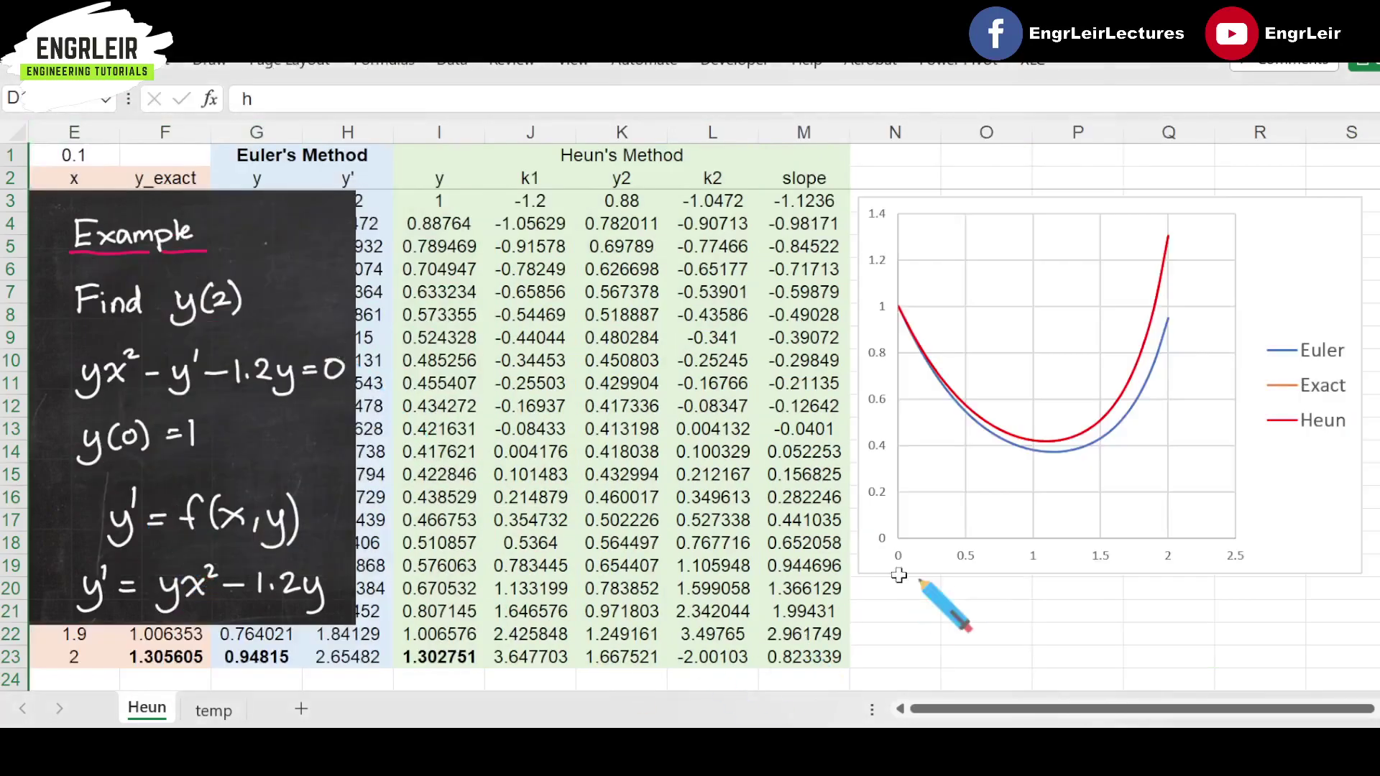
Step: Undo the hiding of columns A to D and delete the handwritten example picture covering them
{"action": "key", "text": "ctrl+z"}
{"action": "left_click", "coordinate": [291, 280]}
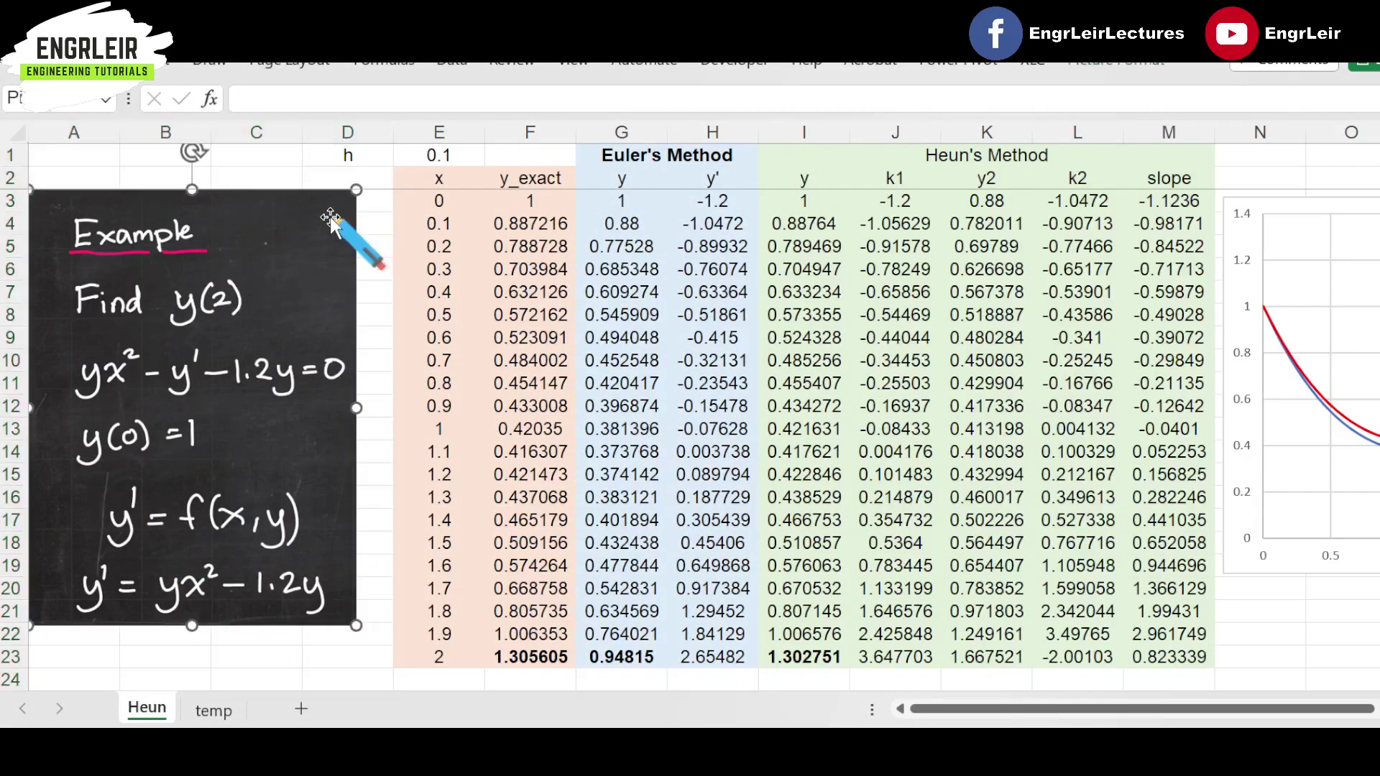
{"action": "key", "text": "Delete"}
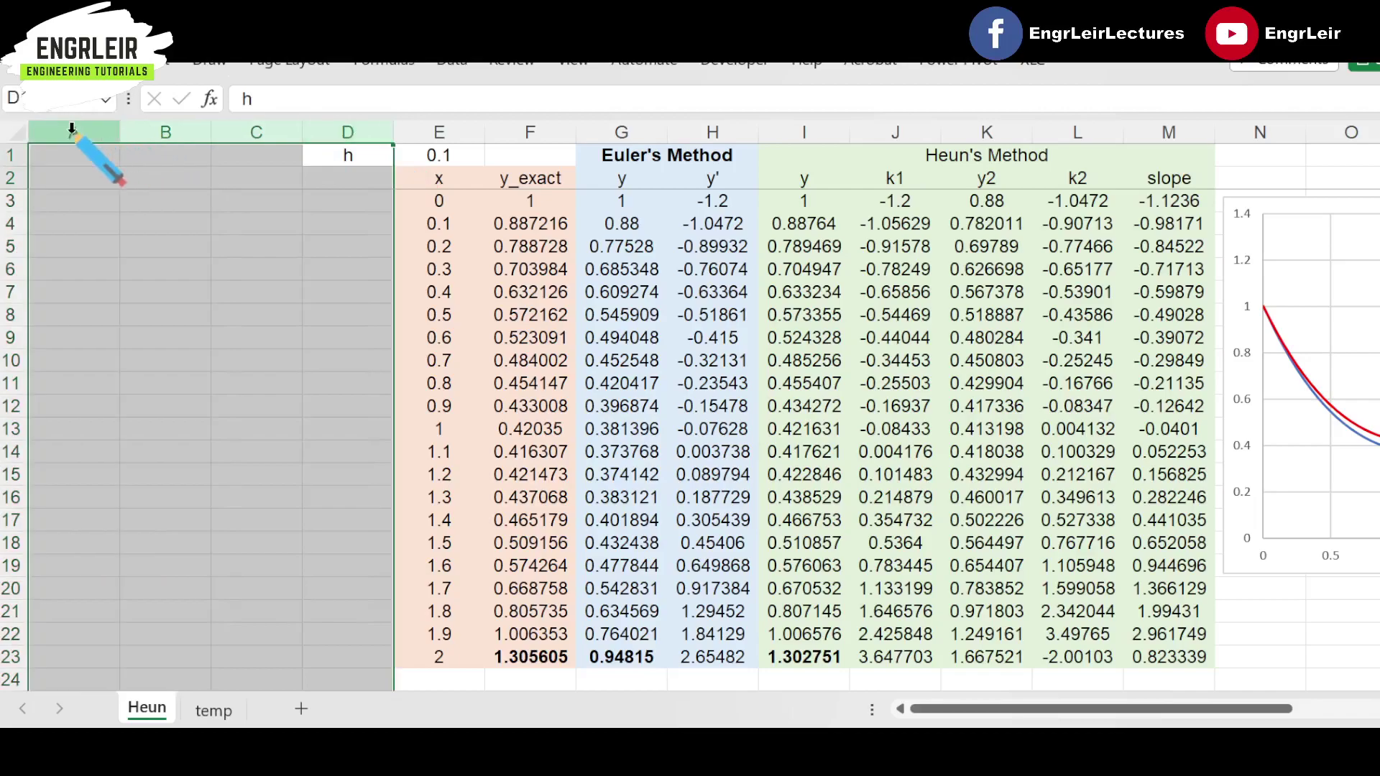
Step: Move the step-size label h and its value from D1:E1 to E1:F1, directly above the x and y_exact headers
{"action": "right_click", "coordinate": [97, 138]}
{"action": "left_click_drag", "start_coordinate": [381, 155], "coordinate": [531, 157]}
{"action": "left_click_drag", "start_coordinate": [113, 132], "coordinate": [342, 132]}
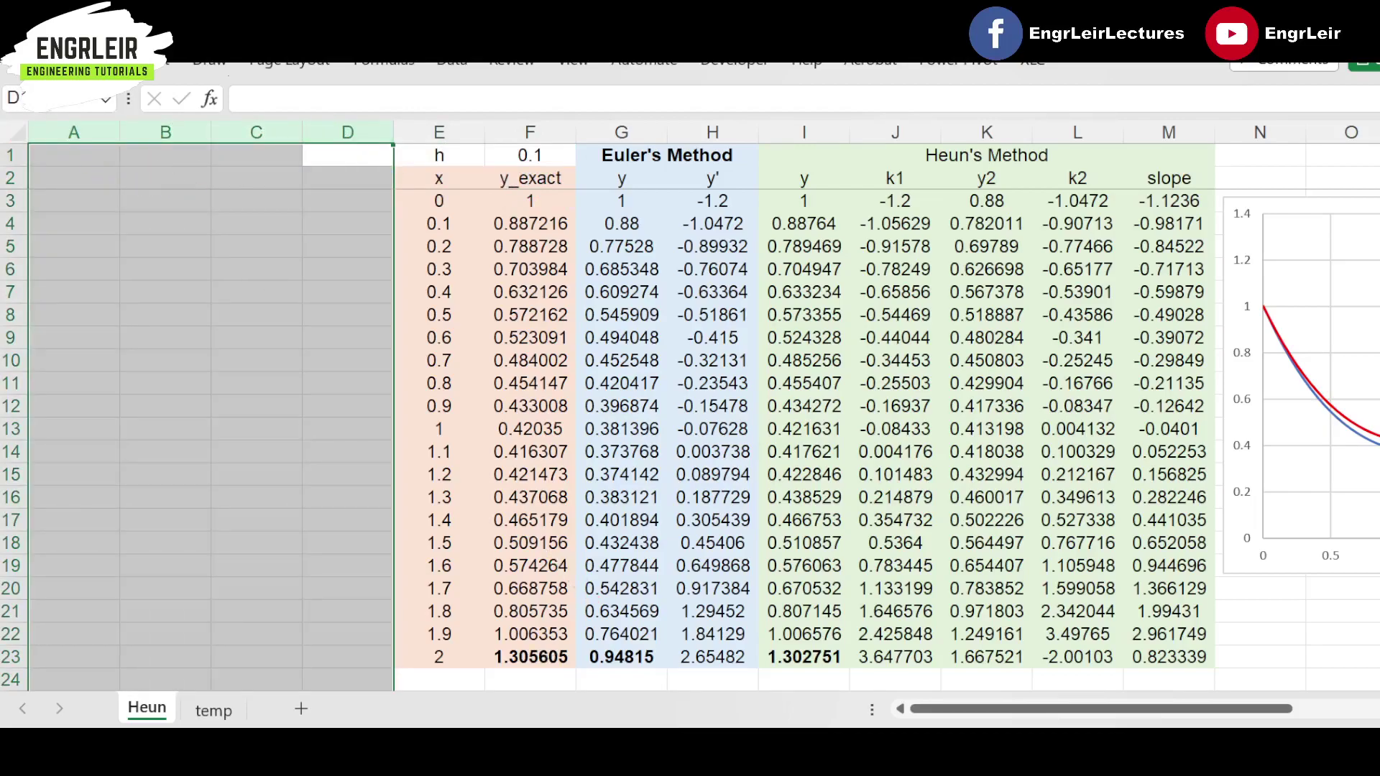
{"action": "scroll", "coordinate": [690, 402], "scroll_direction": "right", "scroll_amount": 4}
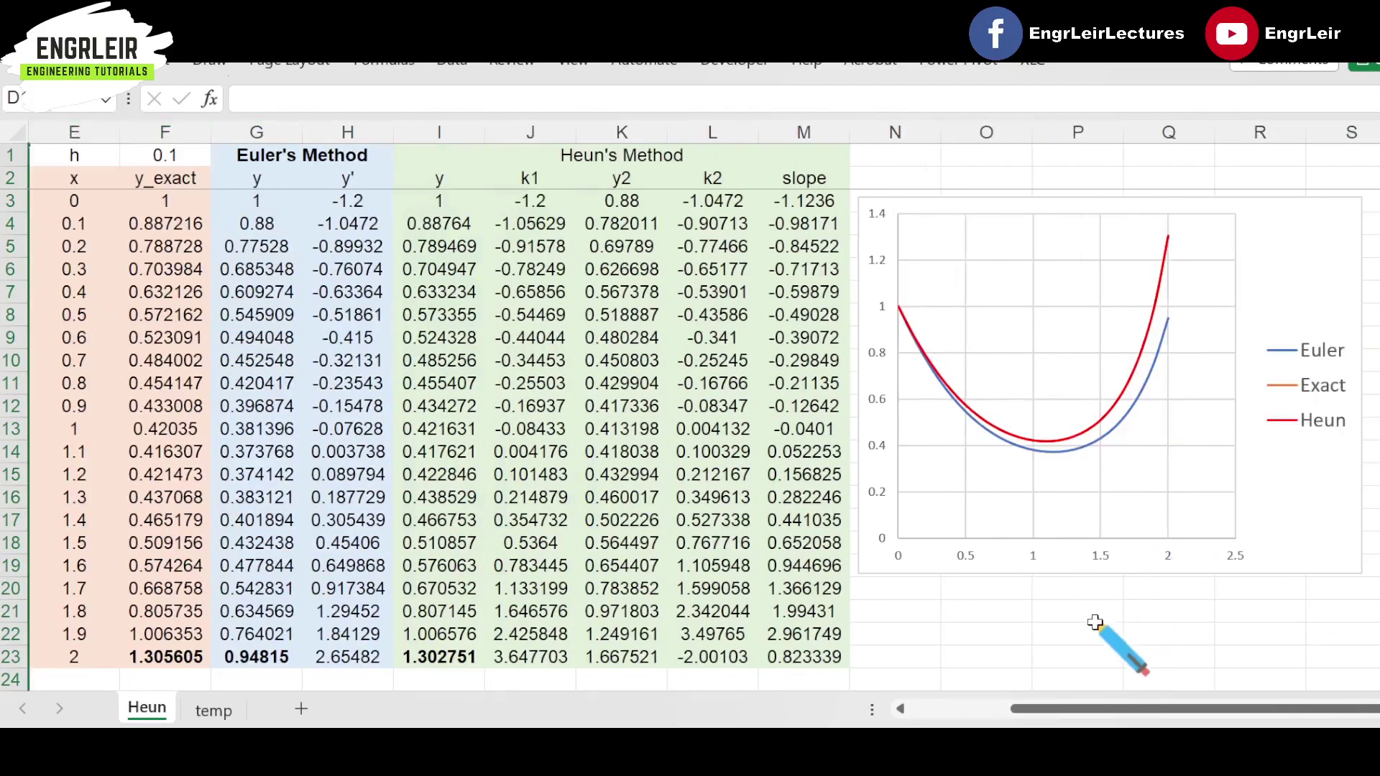
{"action": "left_click", "coordinate": [1092, 631]}
{"action": "left_click", "coordinate": [1002, 611]}
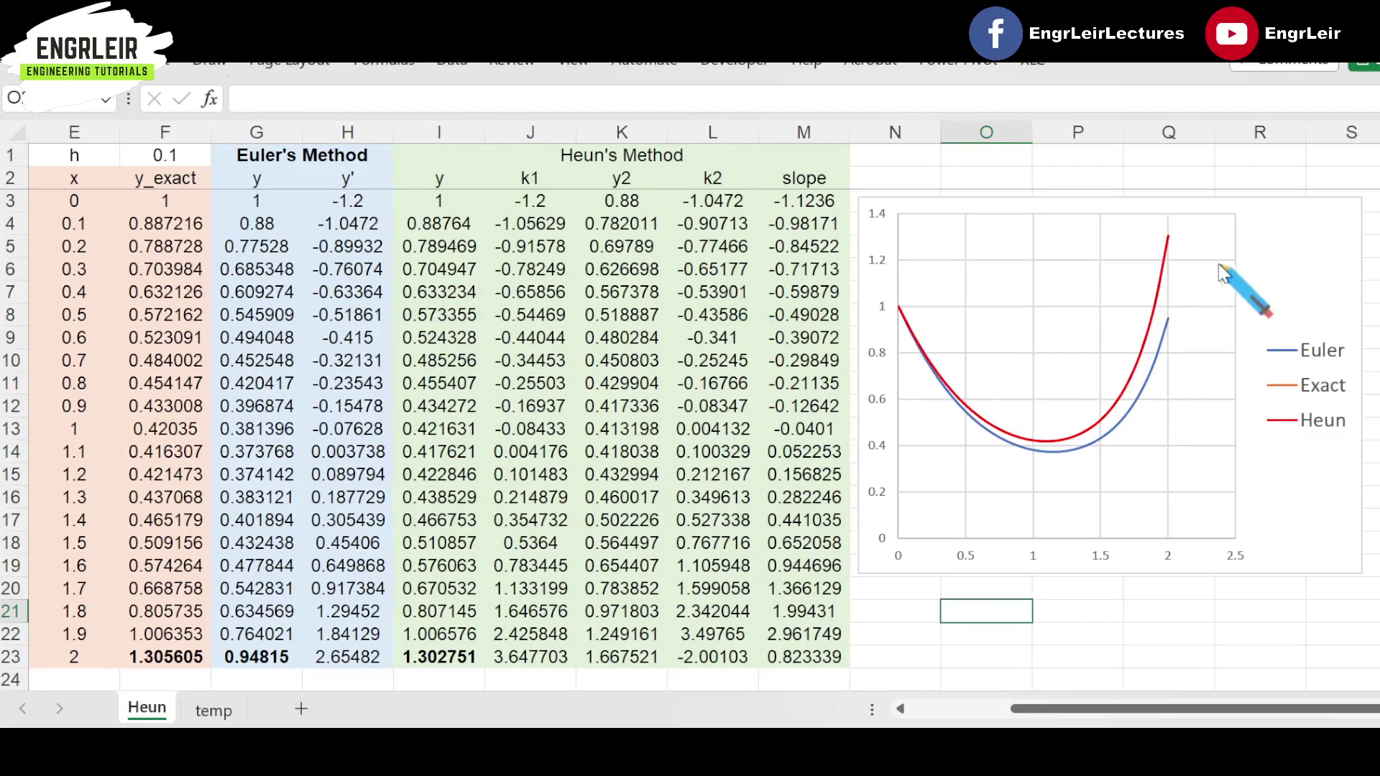
Step: Examine the Euler's Method y column and the end points of the Euler and Heun curves in the chart
{"action": "left_click", "coordinate": [276, 161]}
{"action": "left_click", "coordinate": [273, 227]}
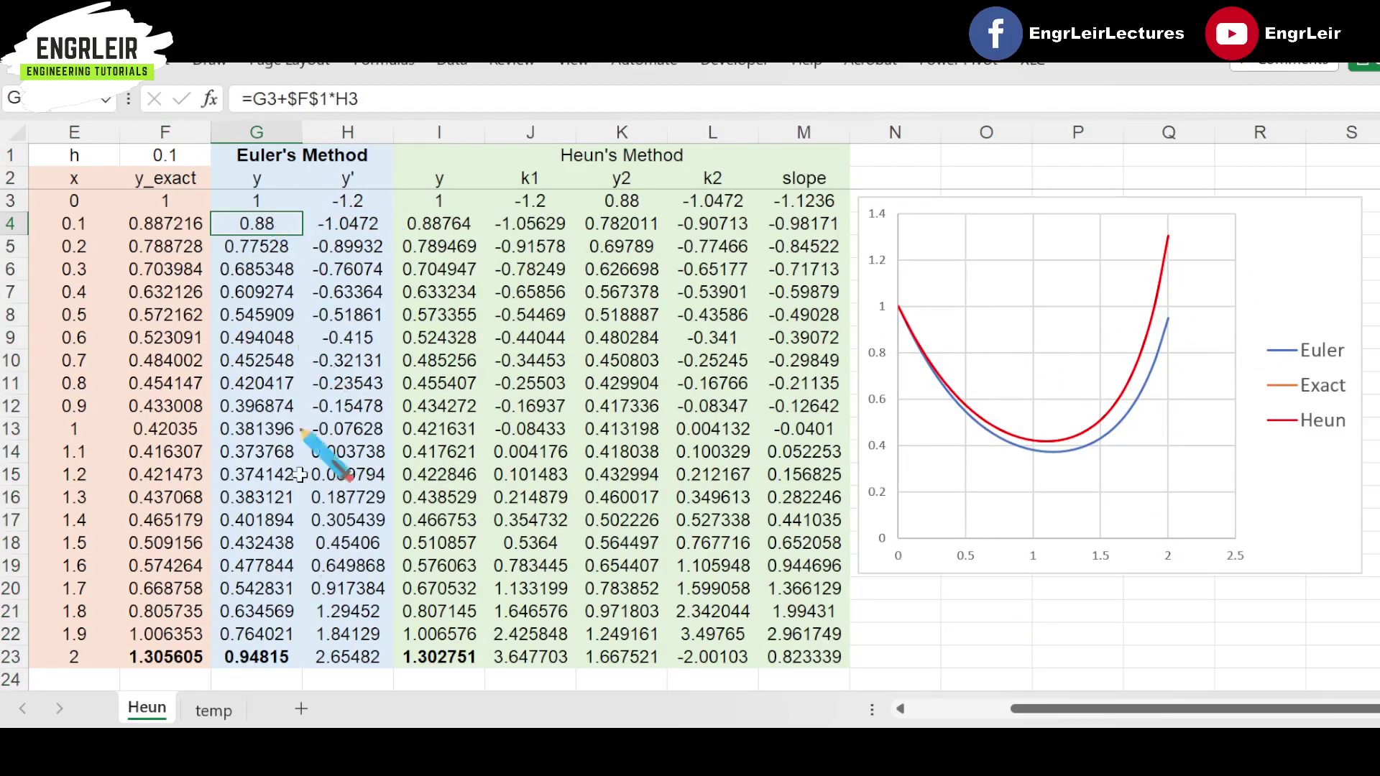
{"action": "left_click", "coordinate": [1167, 338]}
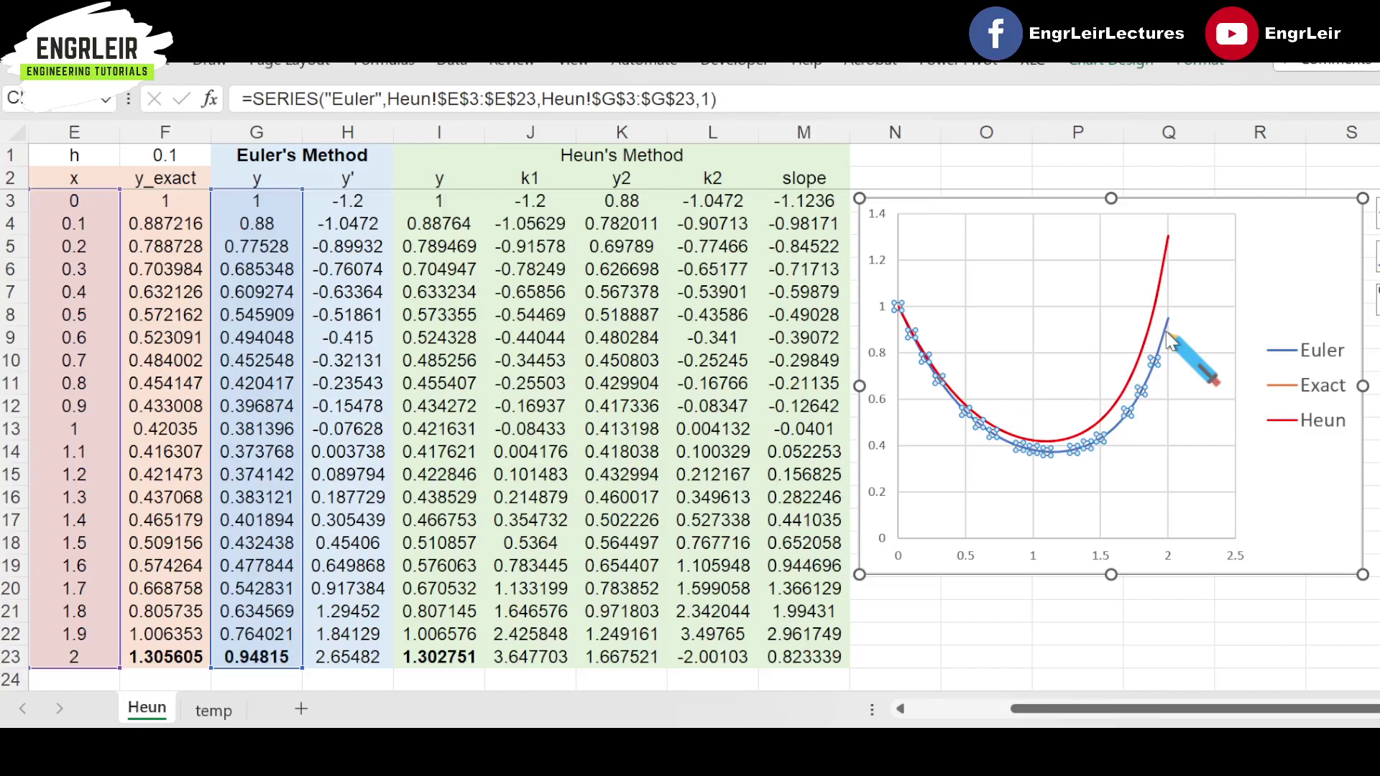
{"action": "left_click", "coordinate": [1290, 430]}
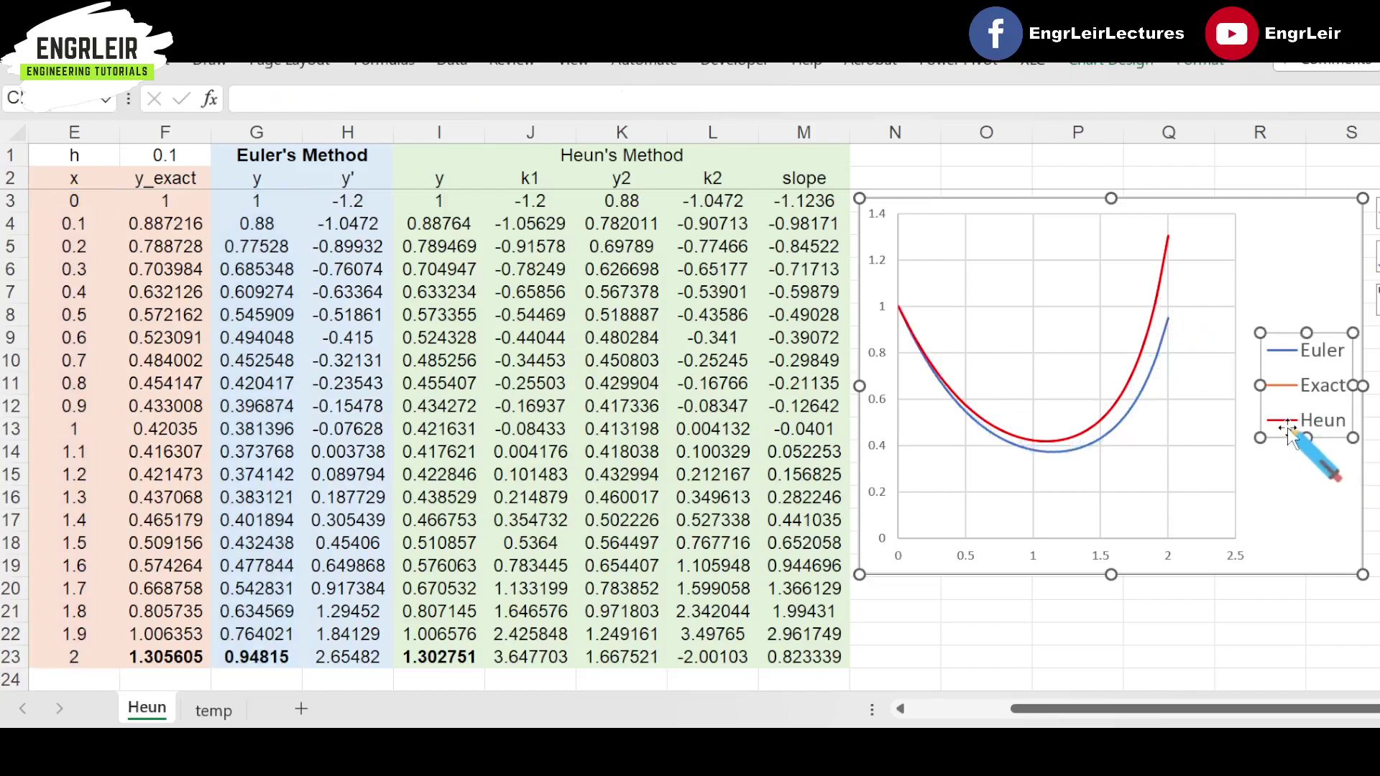
{"action": "left_click", "coordinate": [1152, 327]}
{"action": "left_click", "coordinate": [1167, 257]}
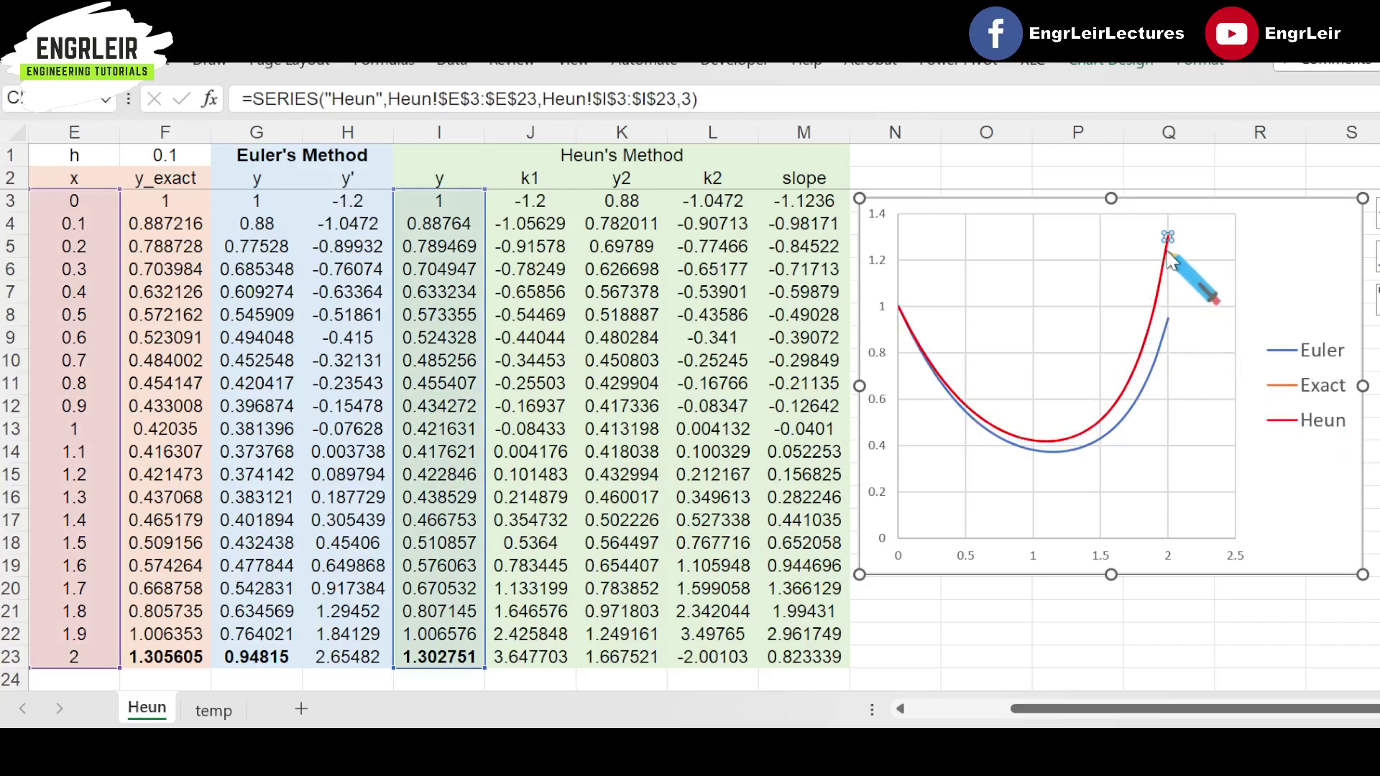
Step: Compare the Heun's Method y values with the exact values at x = 2 and x = 1.9
{"action": "left_click", "coordinate": [1140, 638]}
{"action": "left_click", "coordinate": [442, 658]}
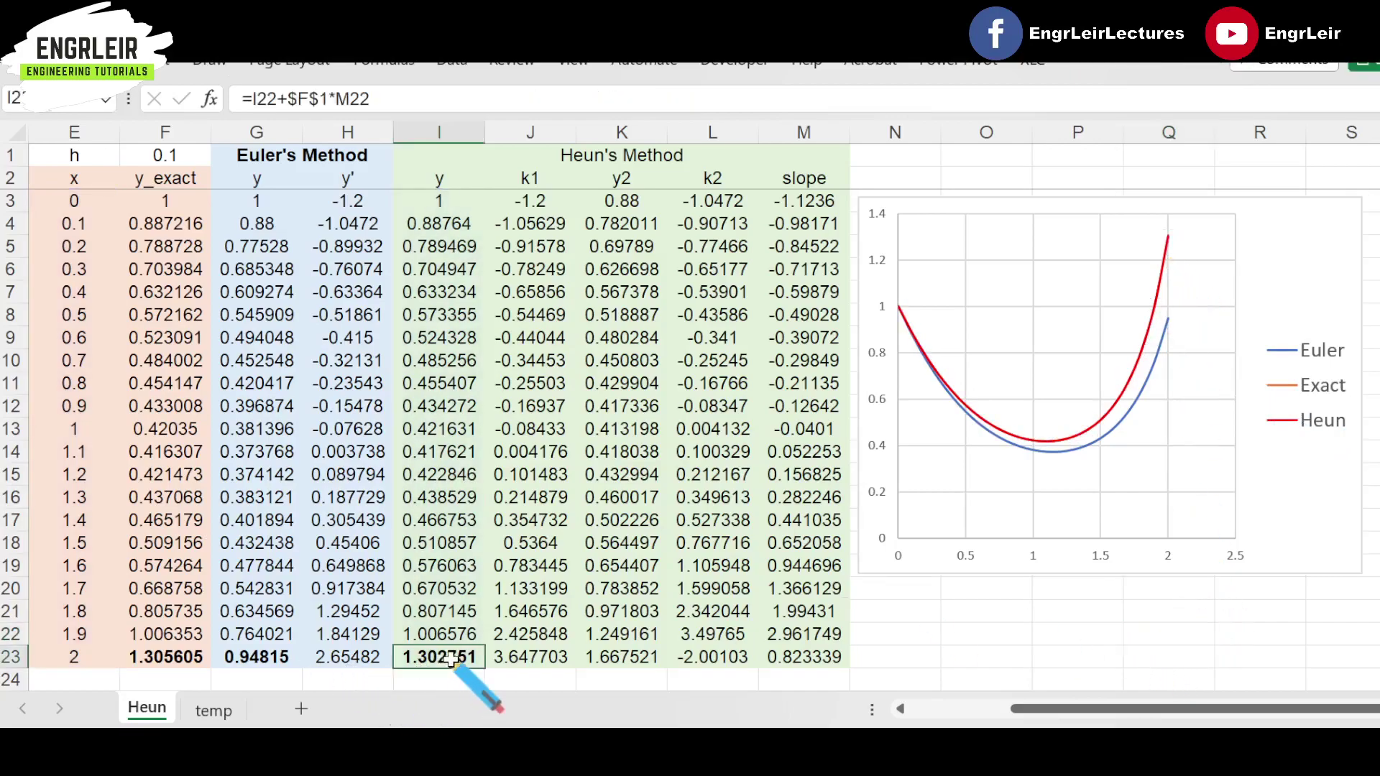
{"action": "left_click", "coordinate": [165, 656], "text": "ctrl"}
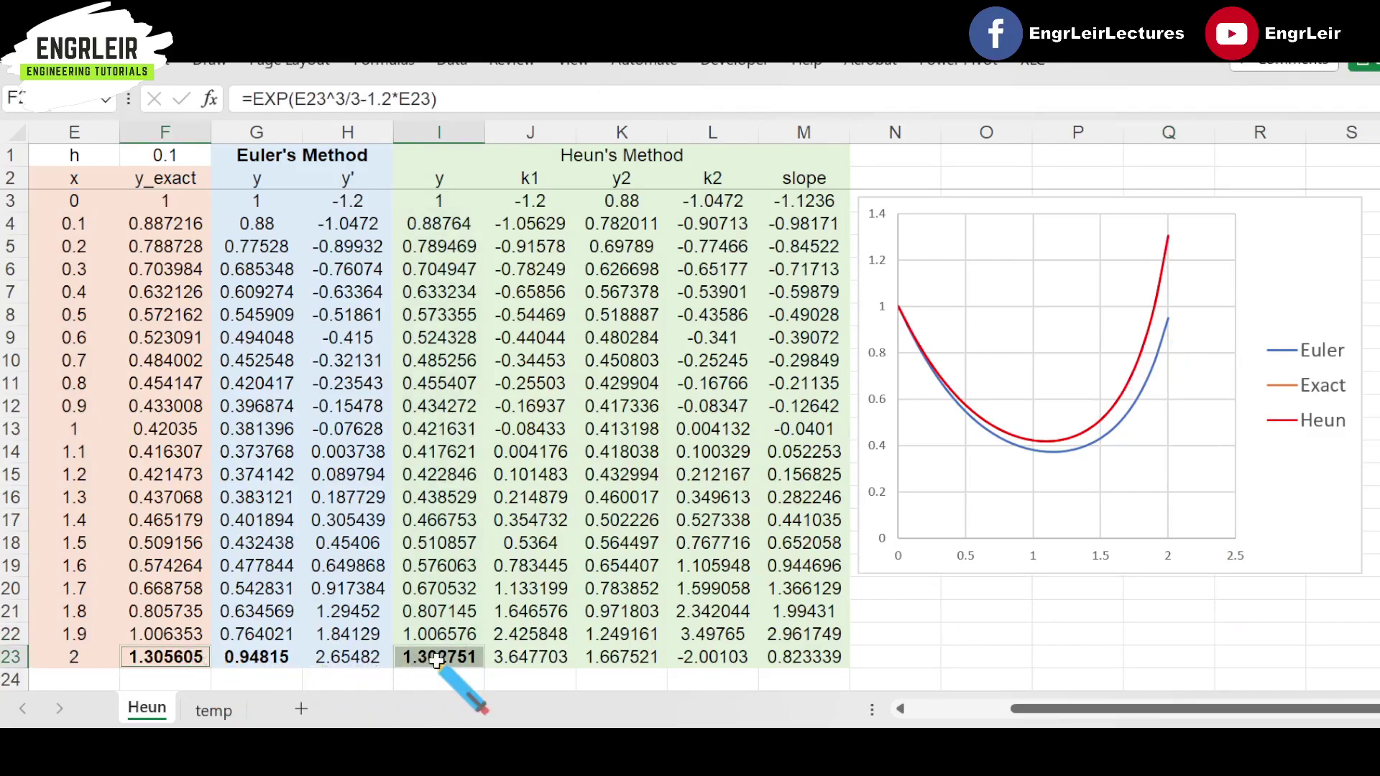
{"action": "left_click", "coordinate": [440, 634]}
{"action": "left_click", "coordinate": [159, 631]}
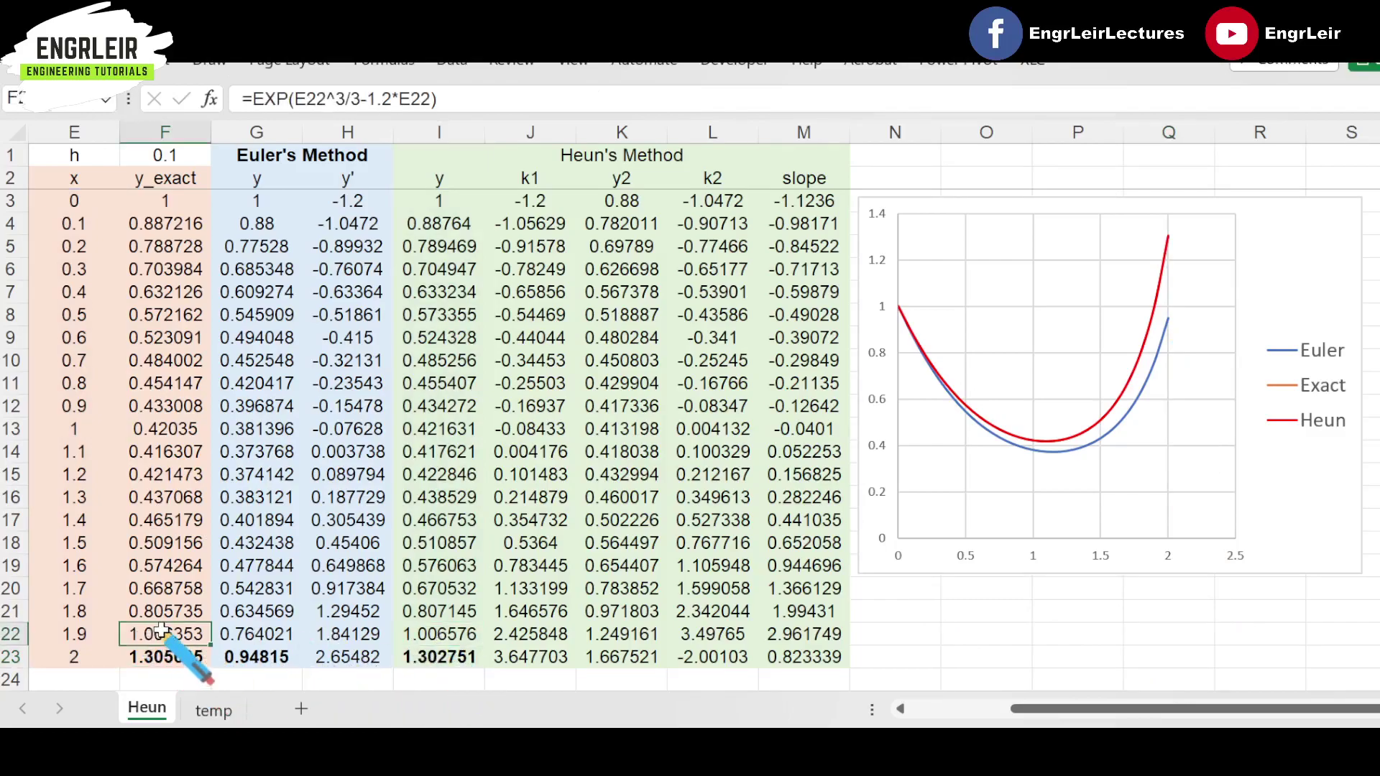
Step: Hide the Euler's Method columns G and H so only the exact and Heun results remain
{"action": "left_click_drag", "start_coordinate": [298, 134], "coordinate": [363, 133]}
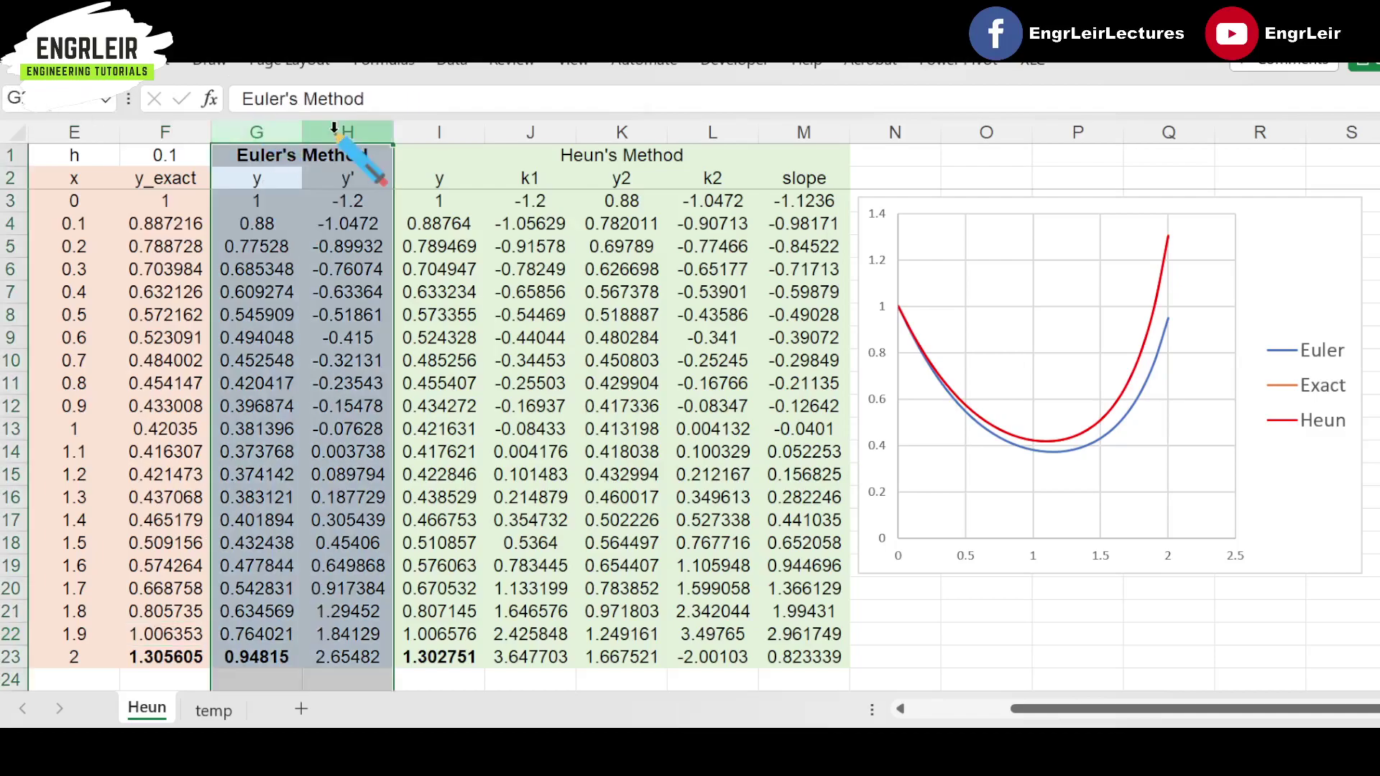
{"action": "right_click", "coordinate": [344, 135]}
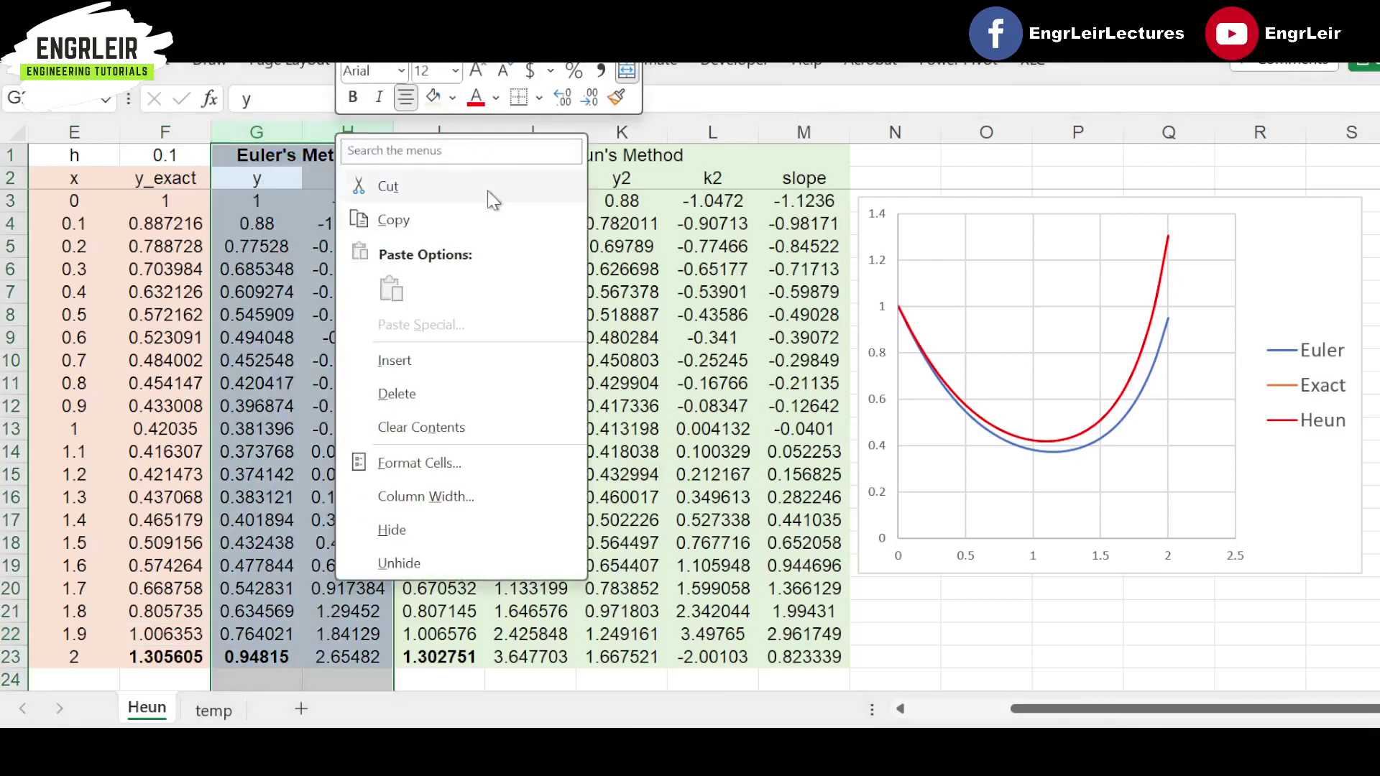
{"action": "left_click", "coordinate": [396, 530]}
{"action": "left_click", "coordinate": [890, 634]}
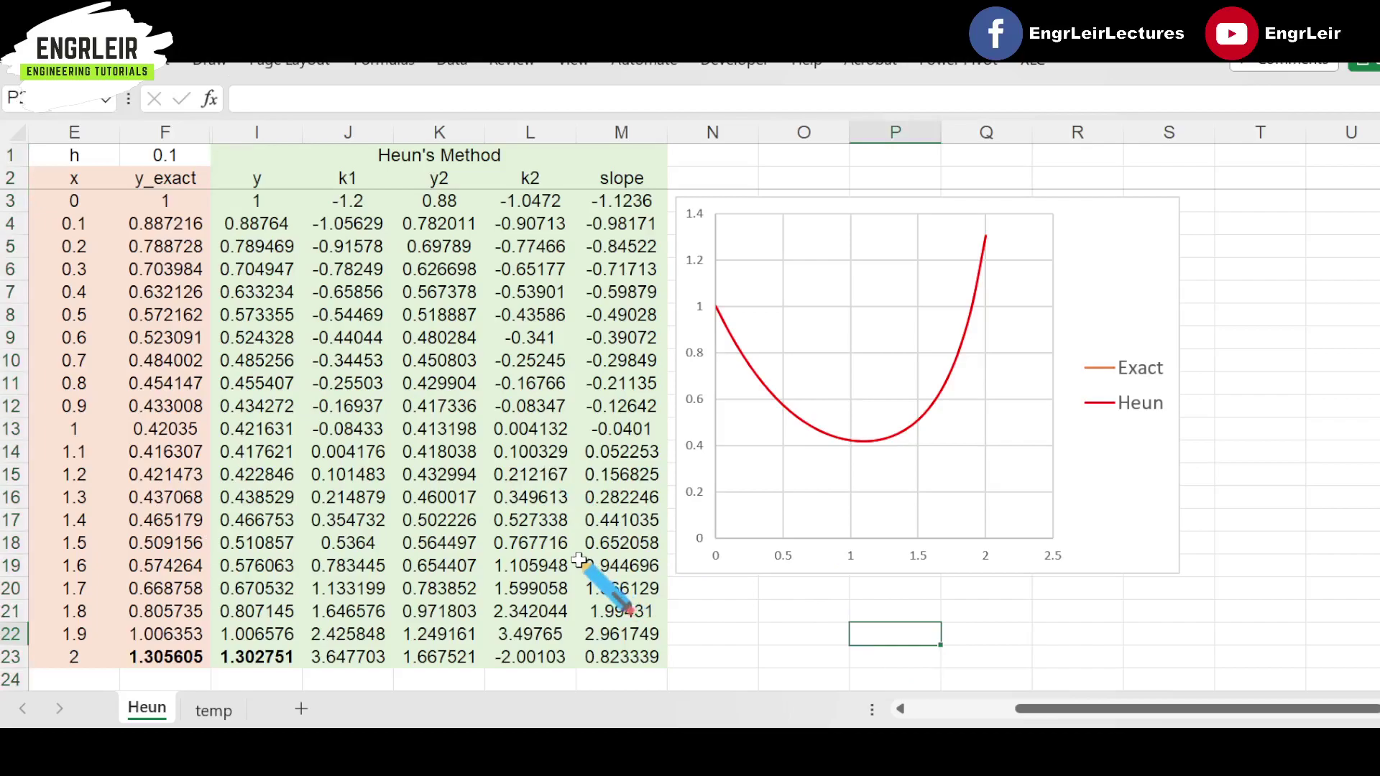
Step: Compare the exact and Heun's Method y values over all rows, then specifically at x = 1
{"action": "mouse_move", "coordinate": [165, 203]}
{"action": "left_mouse_down"}
{"action": "mouse_move", "coordinate": [176, 532]}
{"action": "mouse_move", "coordinate": [201, 647]}
{"action": "mouse_move", "coordinate": [276, 657]}
{"action": "left_mouse_up"}
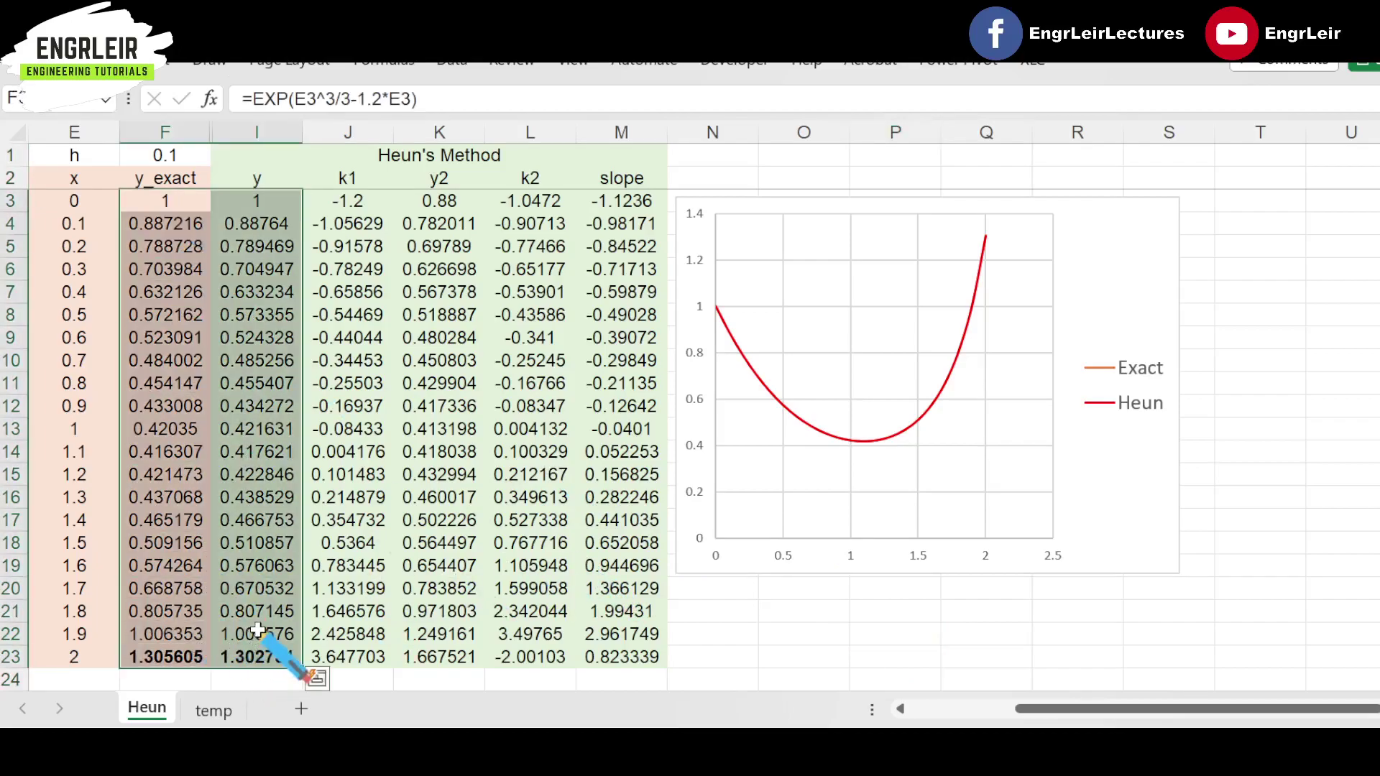
{"action": "left_click", "coordinate": [196, 429]}
{"action": "left_click", "coordinate": [262, 430], "text": "ctrl"}
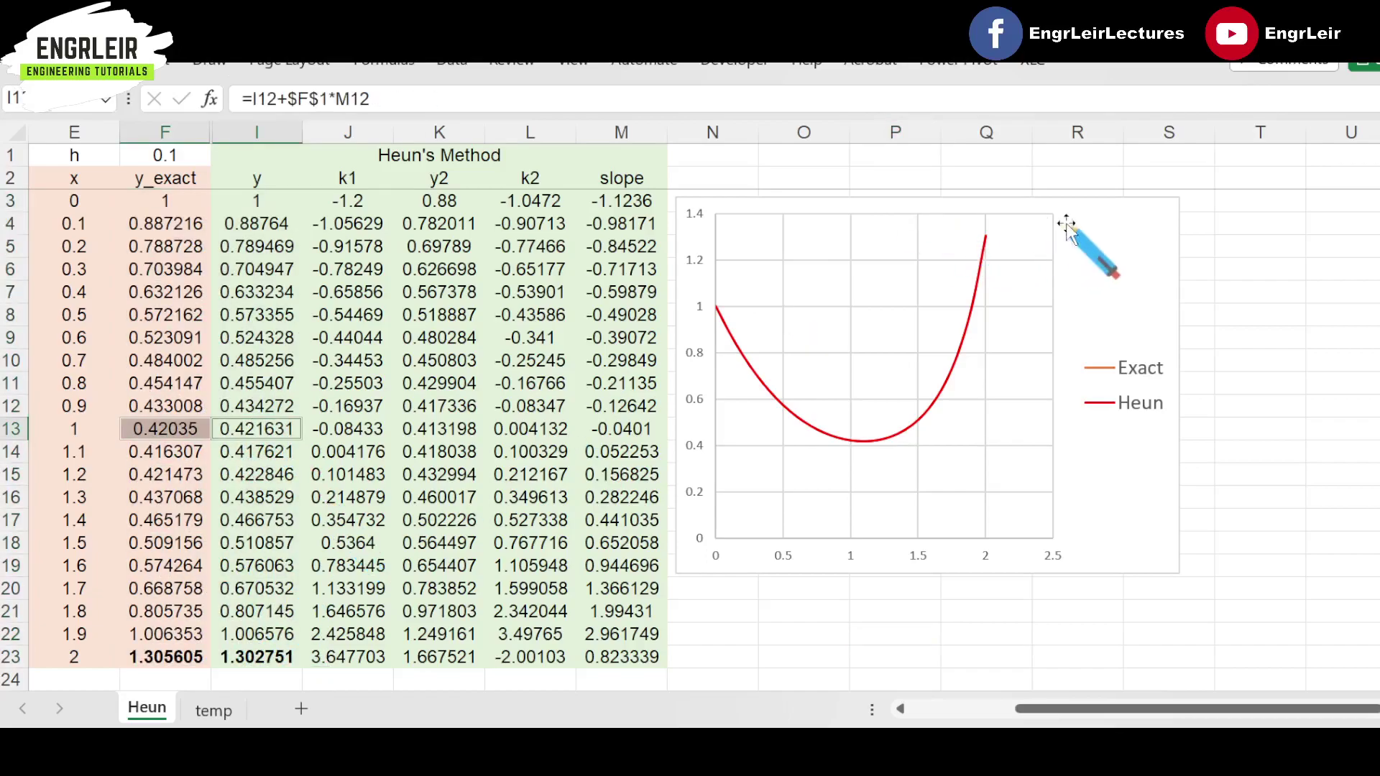
Step: Enlarge the chart of the Exact and Heun curves and reposition it to span roughly columns M to T
{"action": "left_click", "coordinate": [1047, 228]}
{"action": "left_click", "coordinate": [984, 239]}
{"action": "left_click_drag", "start_coordinate": [676, 574], "coordinate": [483, 717]}
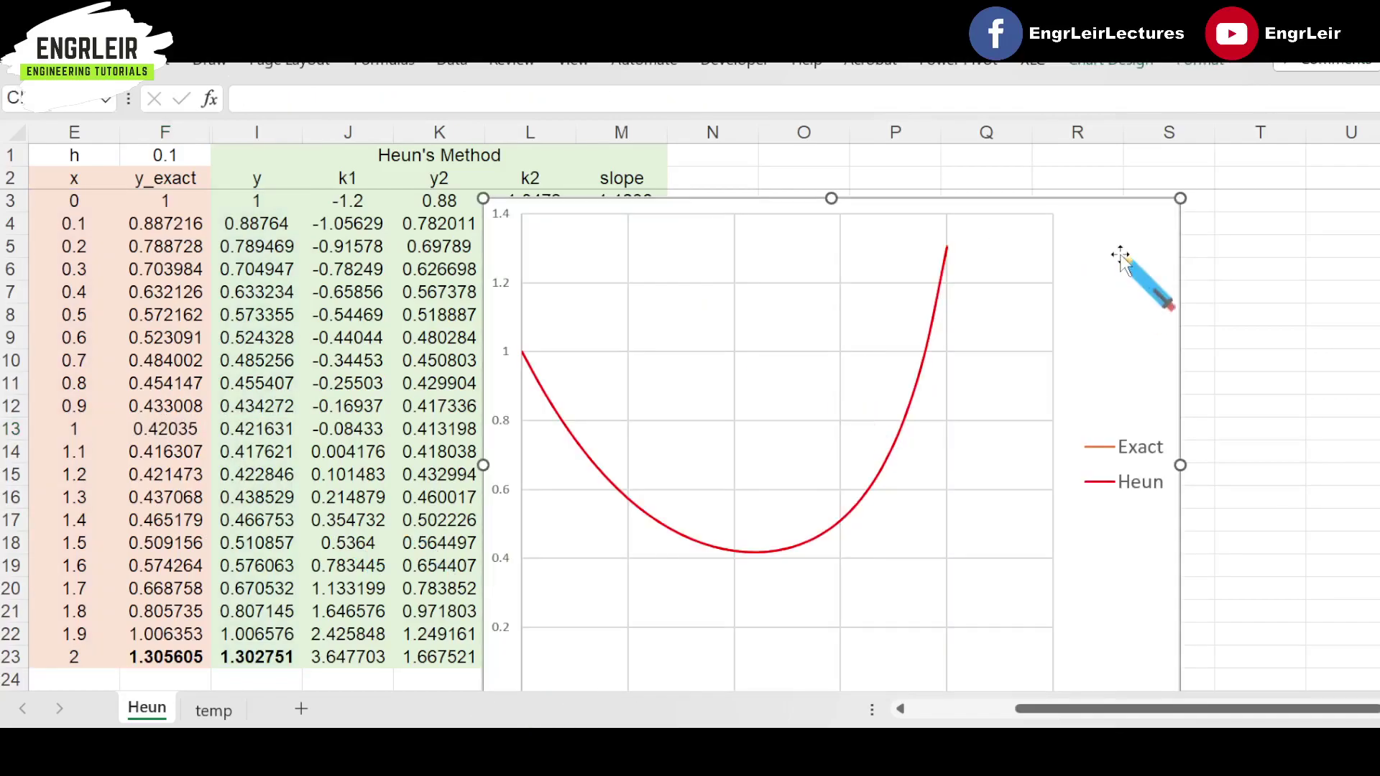
{"action": "left_click", "coordinate": [1185, 186]}
{"action": "left_click", "coordinate": [1120, 226]}
{"action": "left_click_drag", "start_coordinate": [1121, 226], "coordinate": [1167, 185]}
{"action": "scroll", "coordinate": [962, 282], "scroll_direction": "up", "scroll_amount": 1}
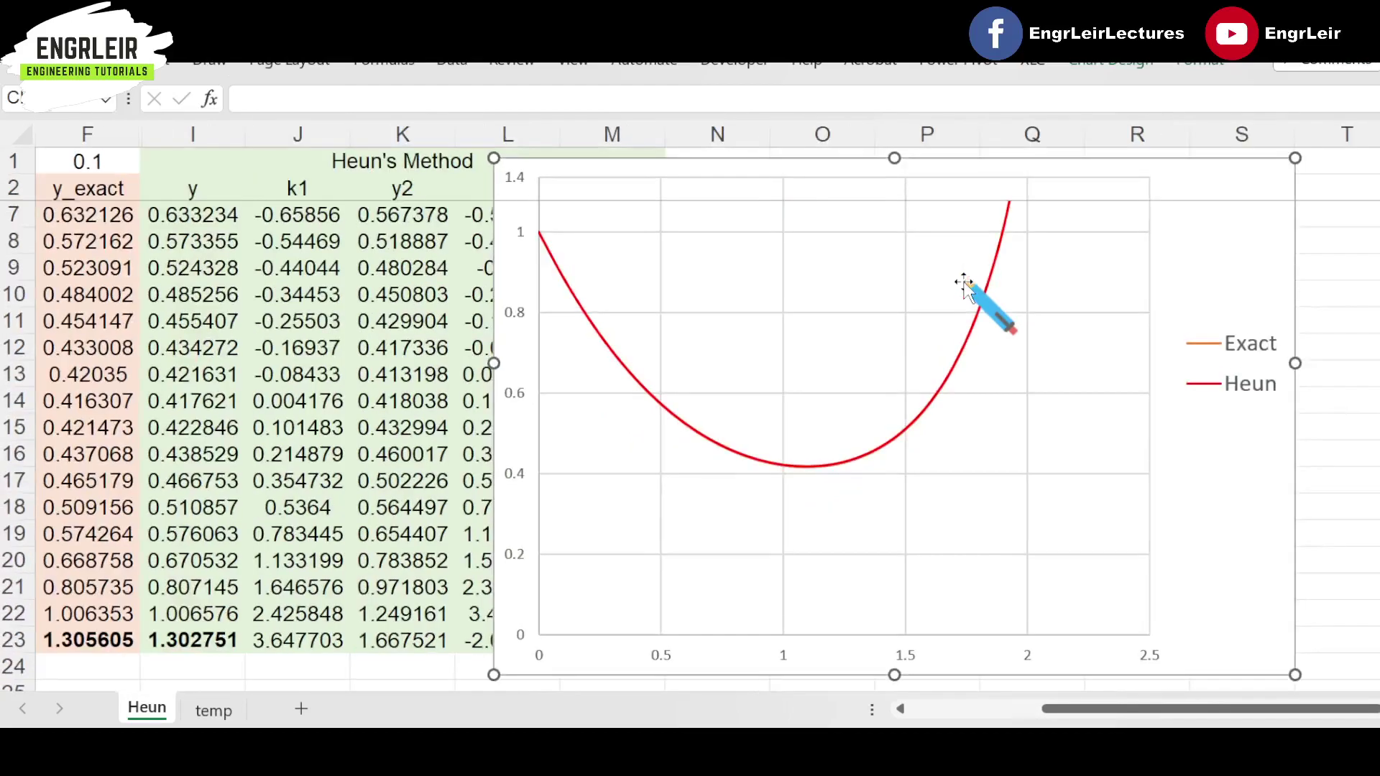
{"action": "scroll", "coordinate": [963, 282], "scroll_direction": "down", "scroll_amount": 1}
{"action": "left_click_drag", "start_coordinate": [1056, 240], "coordinate": [1062, 299]}
{"action": "scroll", "coordinate": [1243, 293], "scroll_direction": "down", "scroll_amount": 1}
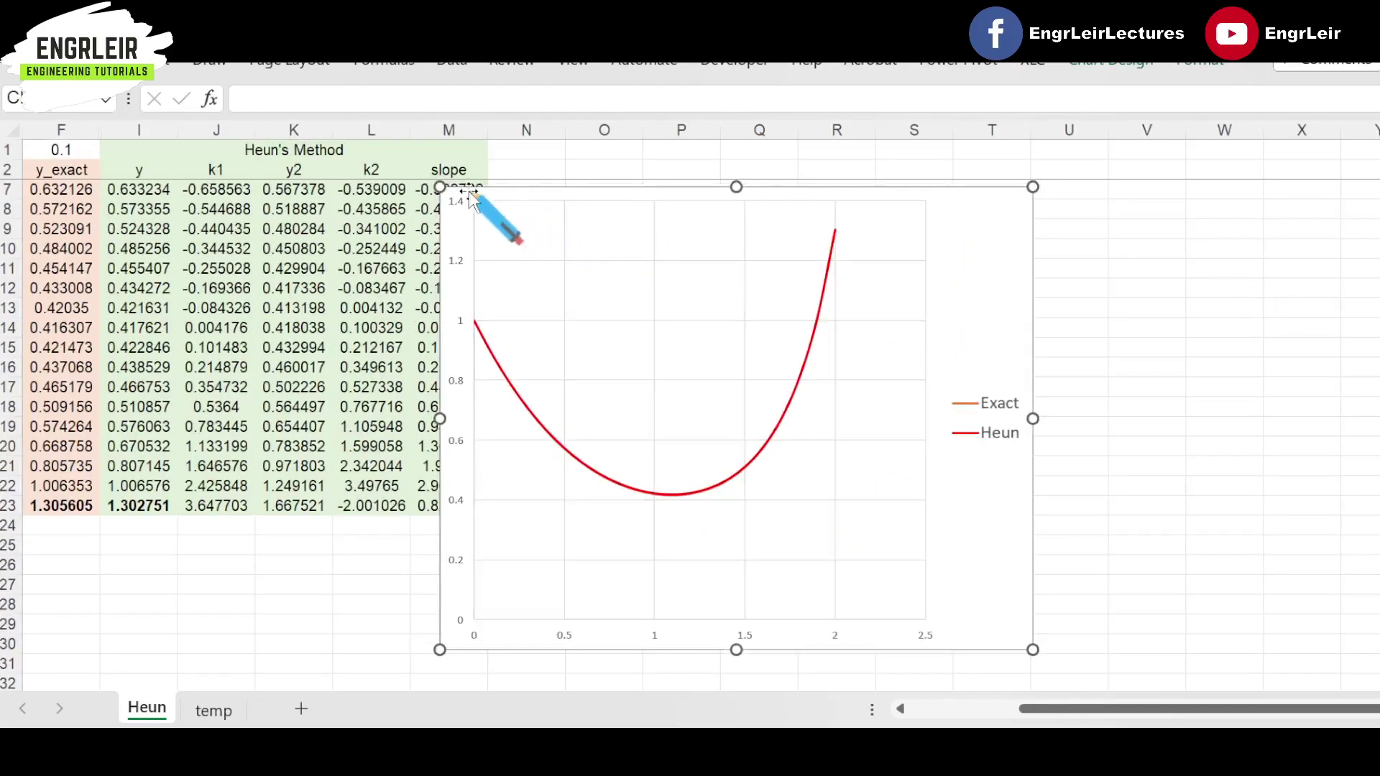
Step: Set the chart's horizontal axis bounds to a minimum of 1.9 and a maximum of 2.1
{"action": "left_click", "coordinate": [572, 638]}
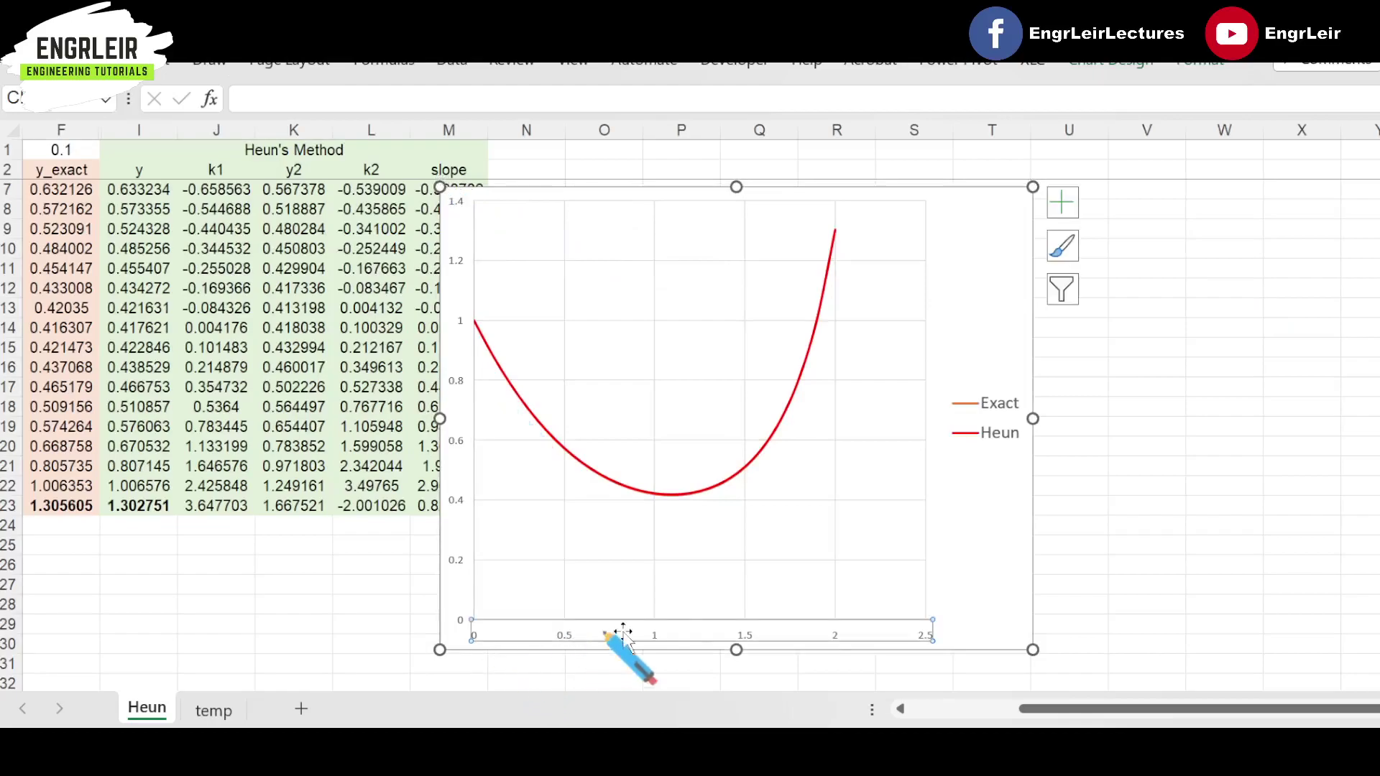
{"action": "left_click", "coordinate": [1215, 62]}
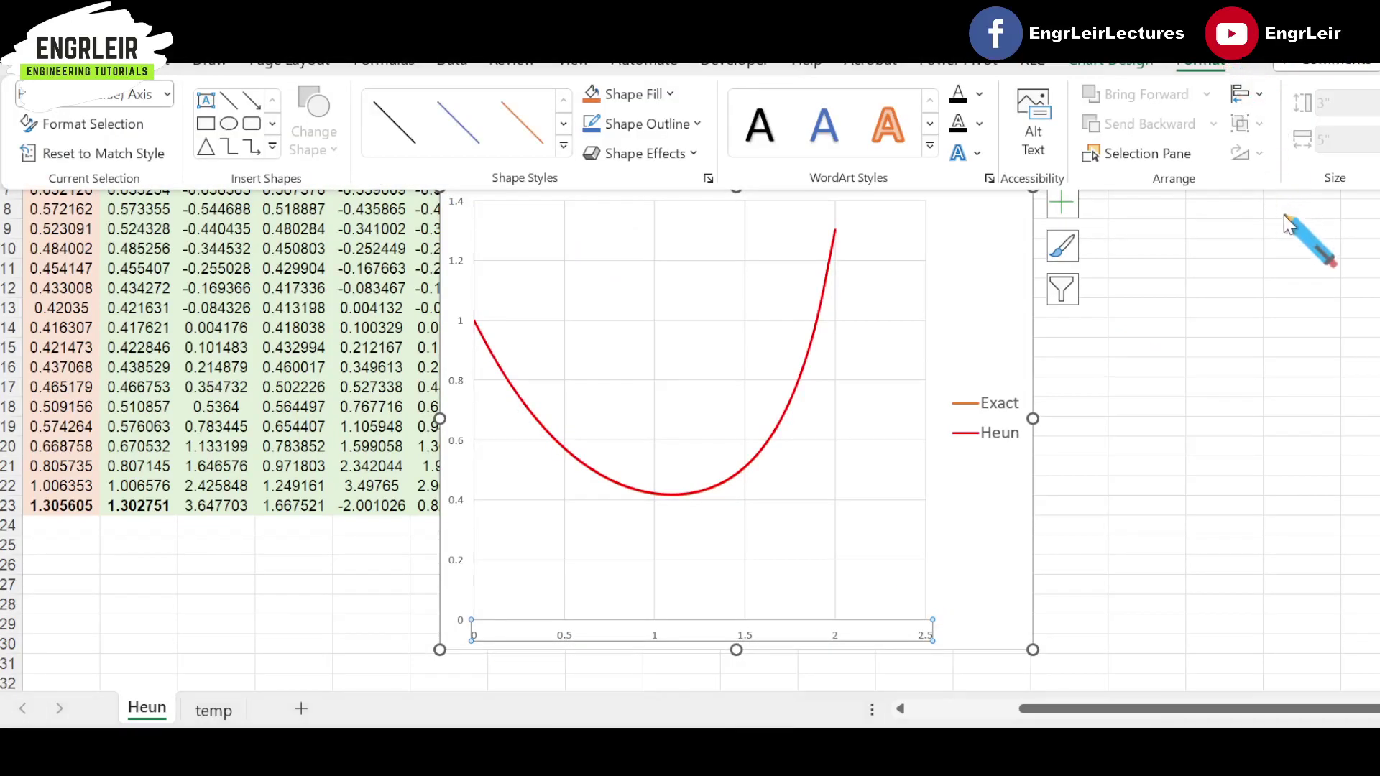
{"action": "left_click", "coordinate": [115, 124]}
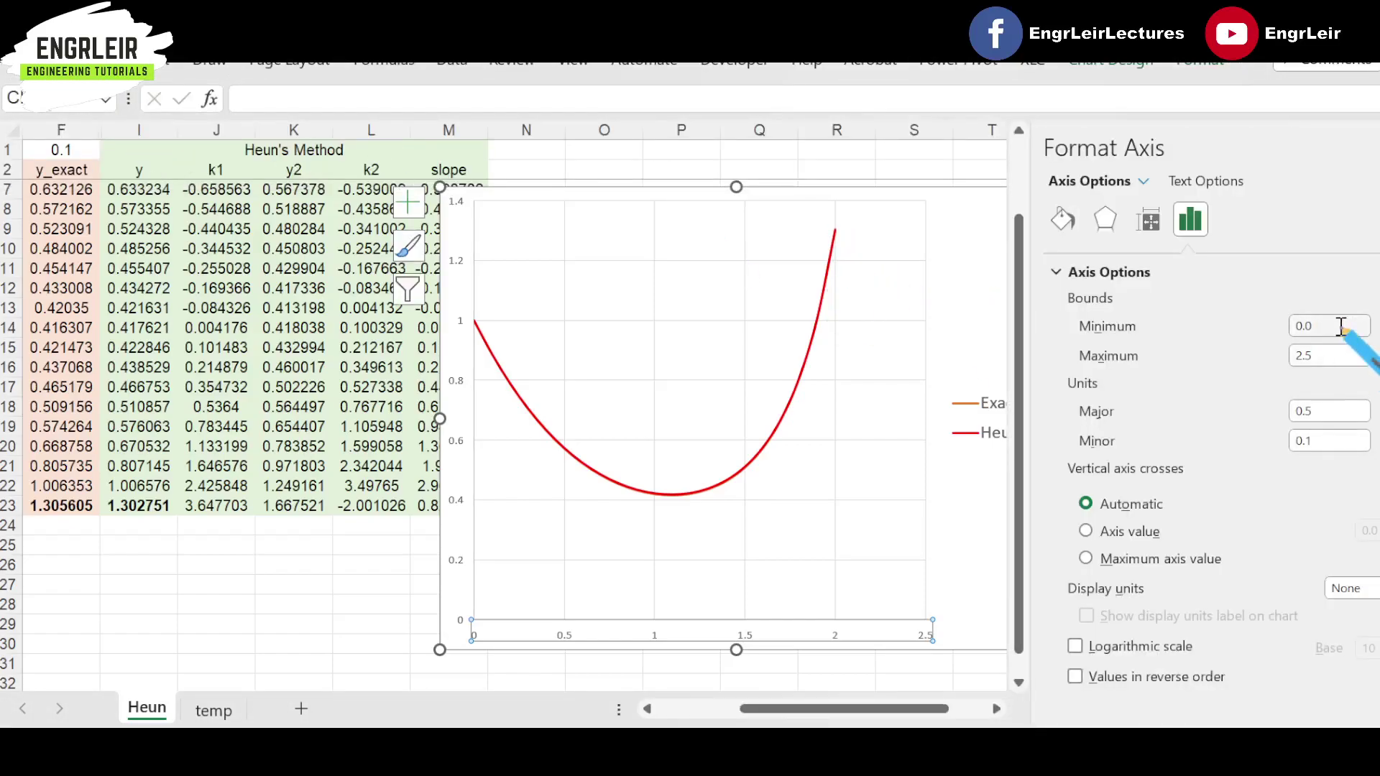
{"action": "left_click", "coordinate": [1337, 329]}
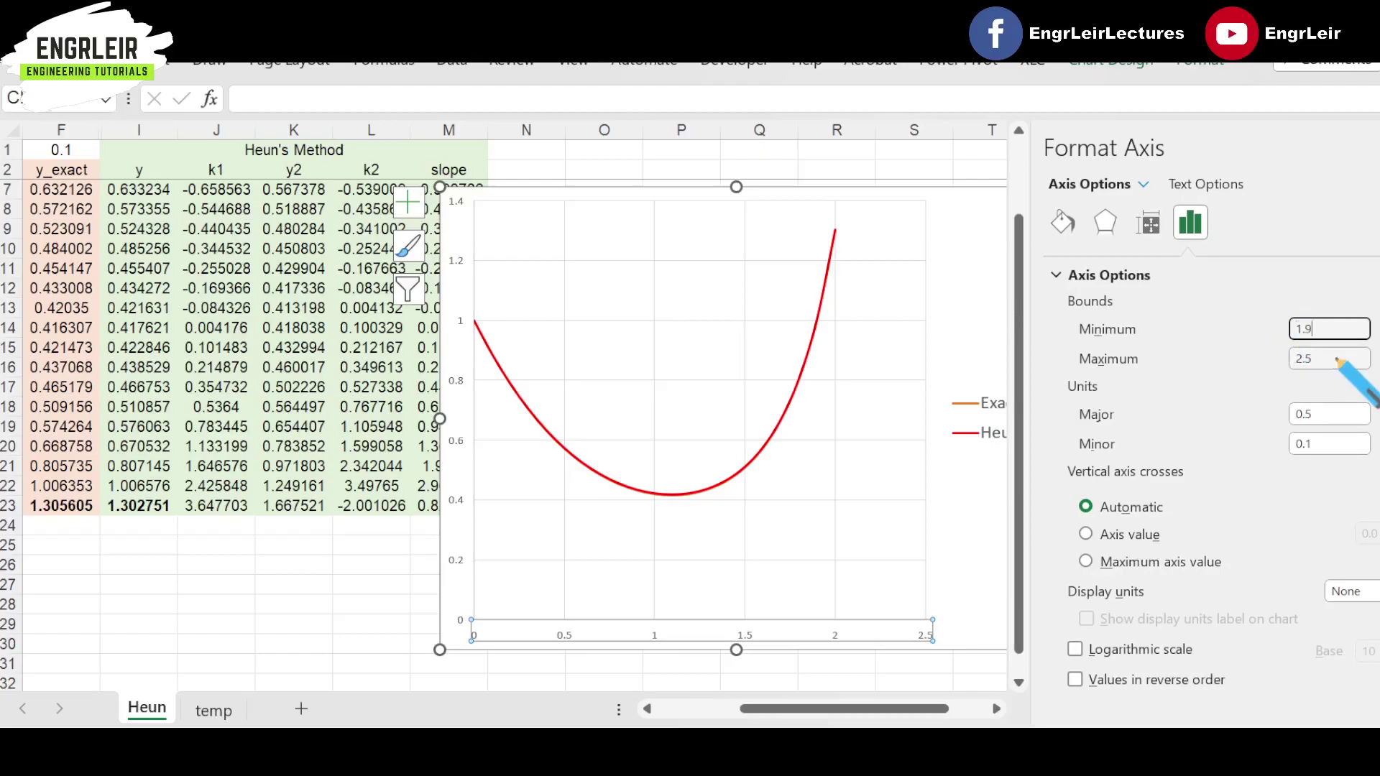
{"action": "left_click", "coordinate": [1337, 362]}
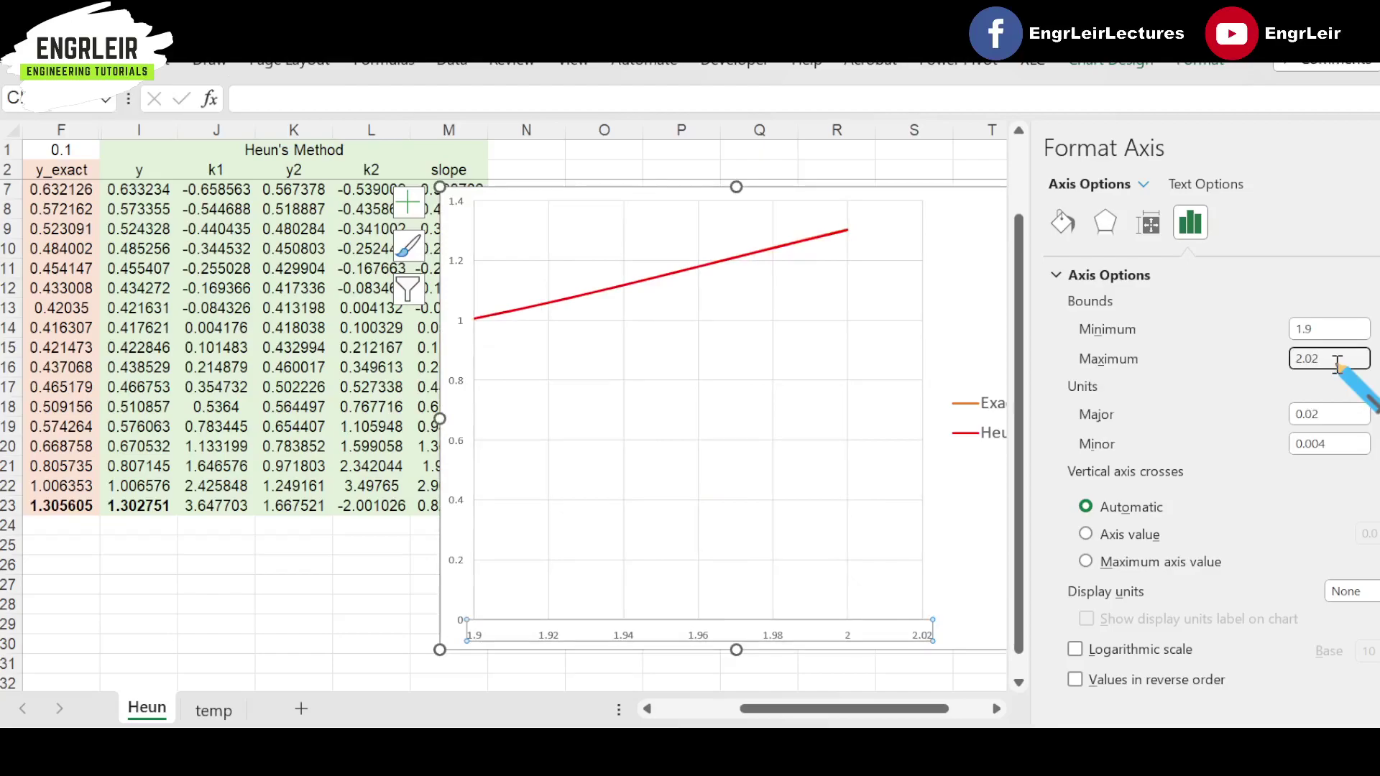
{"action": "key", "text": "Return"}
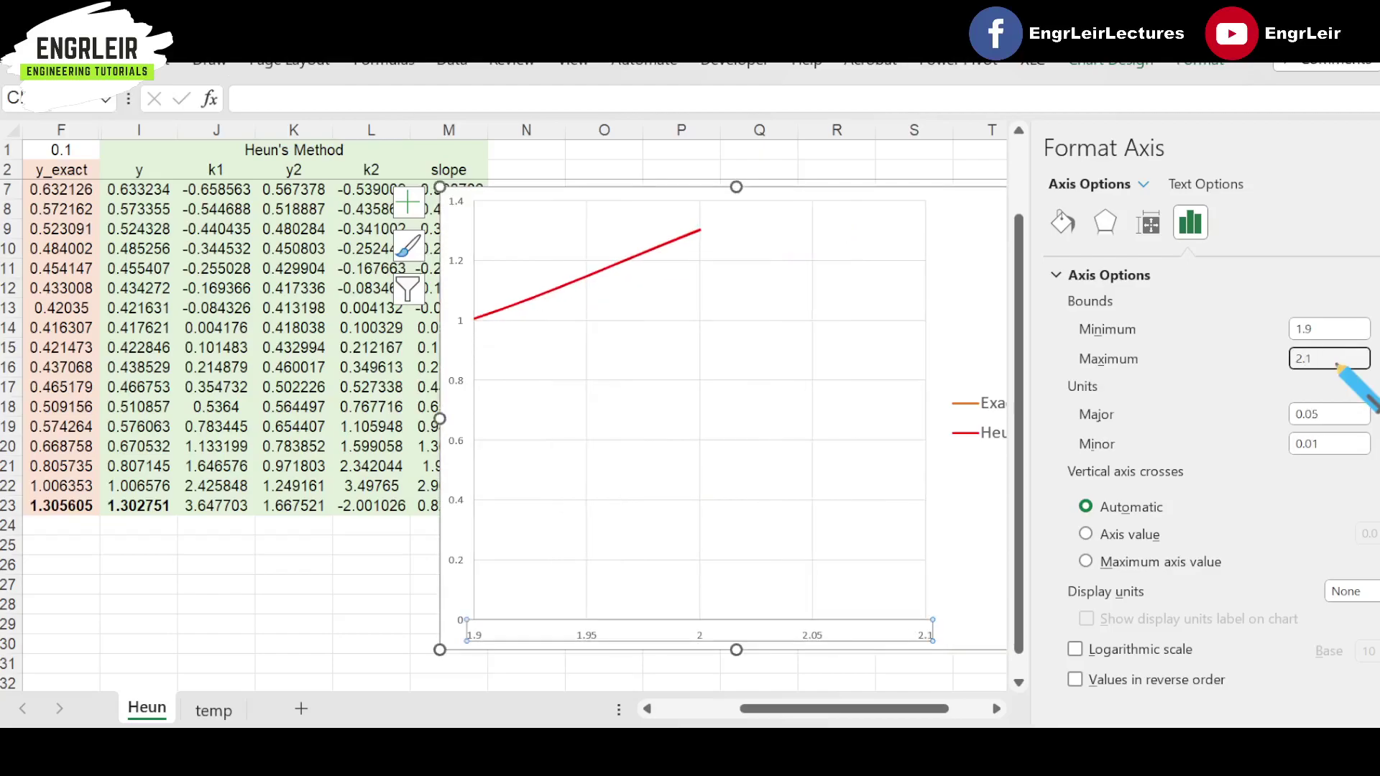
Step: Set the chart's vertical axis bounds to a minimum of 1.3 and a maximum of 1.31
{"action": "left_click", "coordinate": [455, 508]}
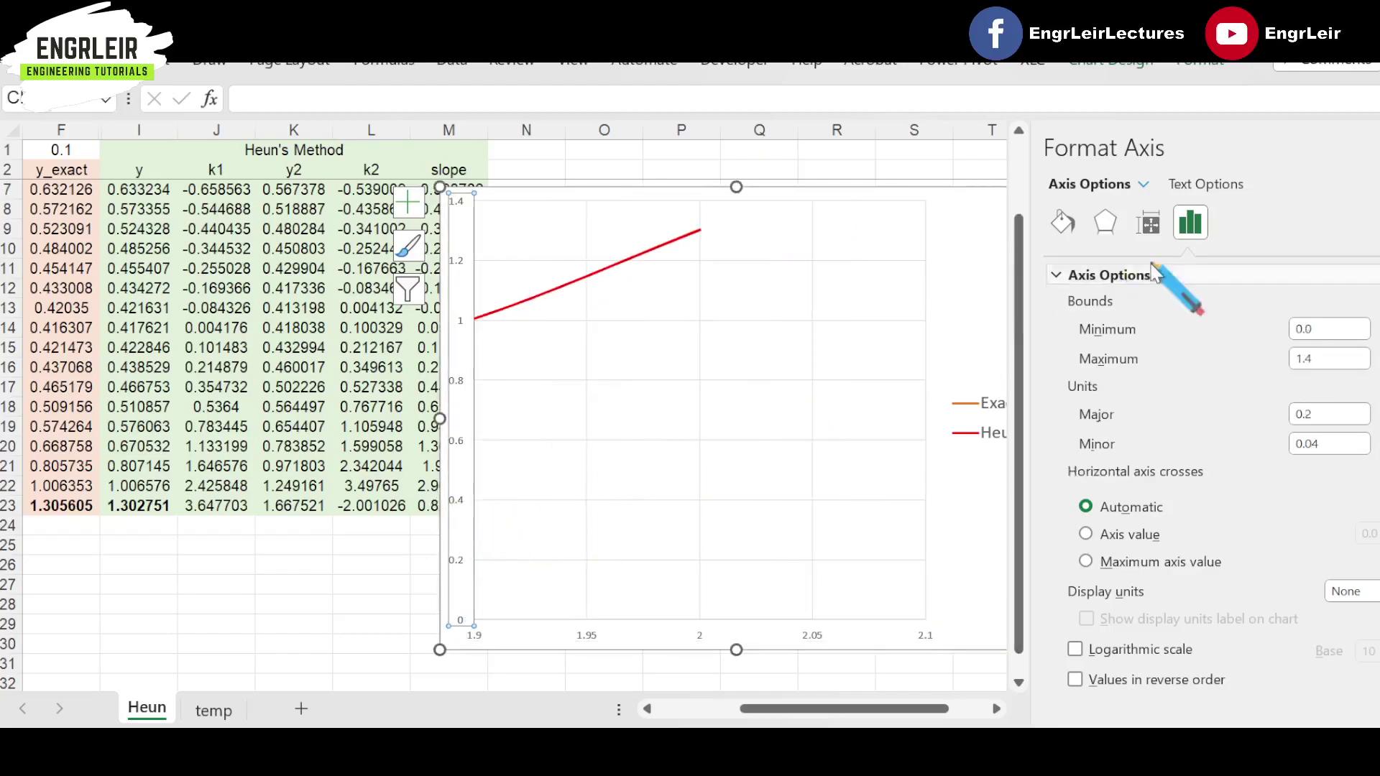
{"action": "left_click", "coordinate": [1338, 329]}
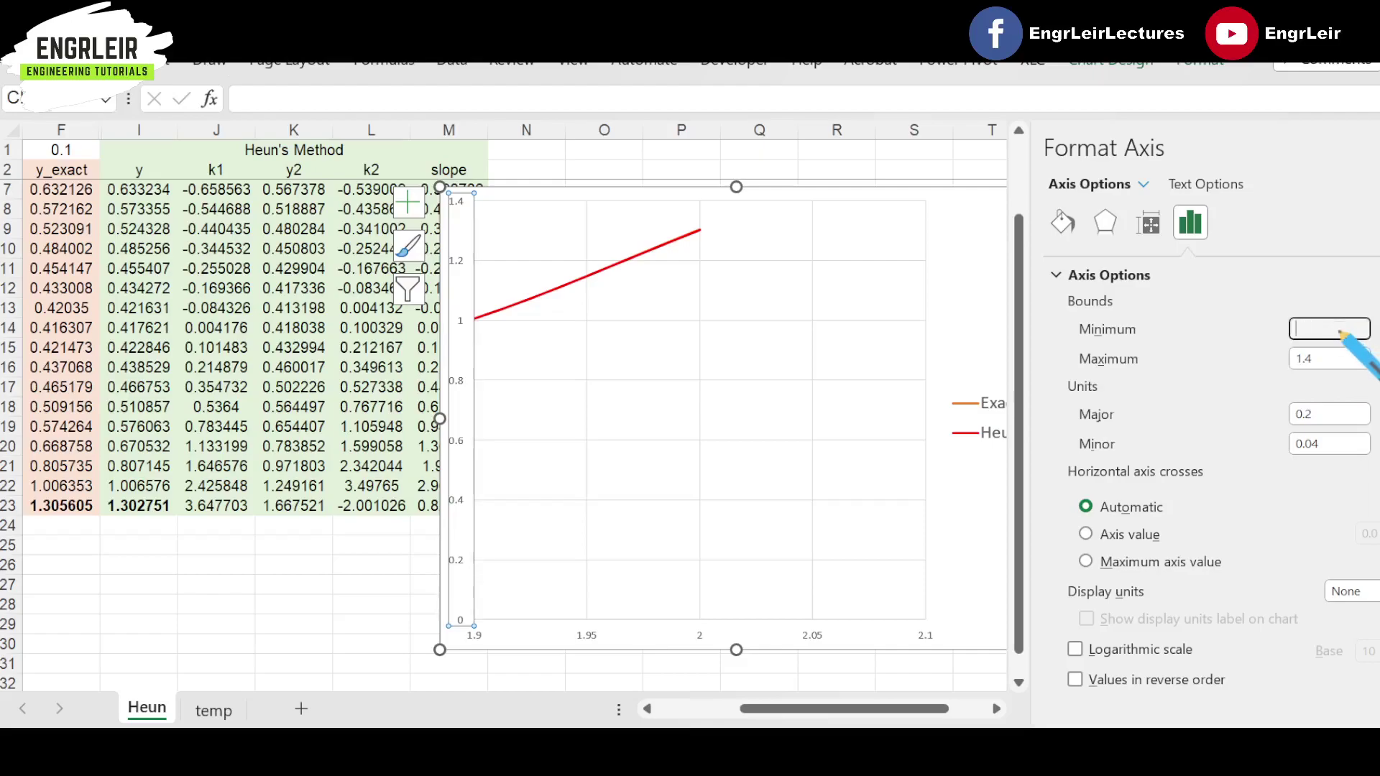
{"action": "key", "text": "Return"}
{"action": "left_click", "coordinate": [1351, 359]}
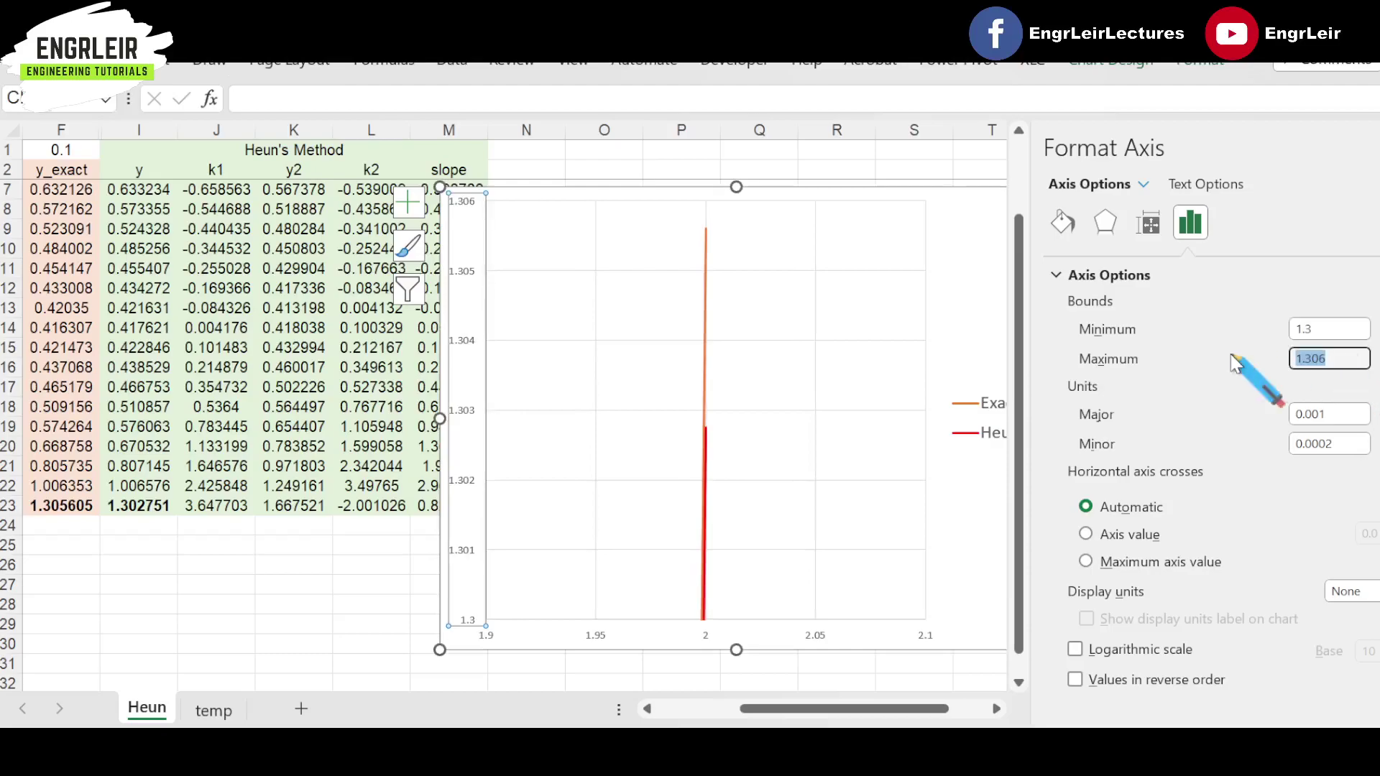
{"action": "key", "text": "Return"}
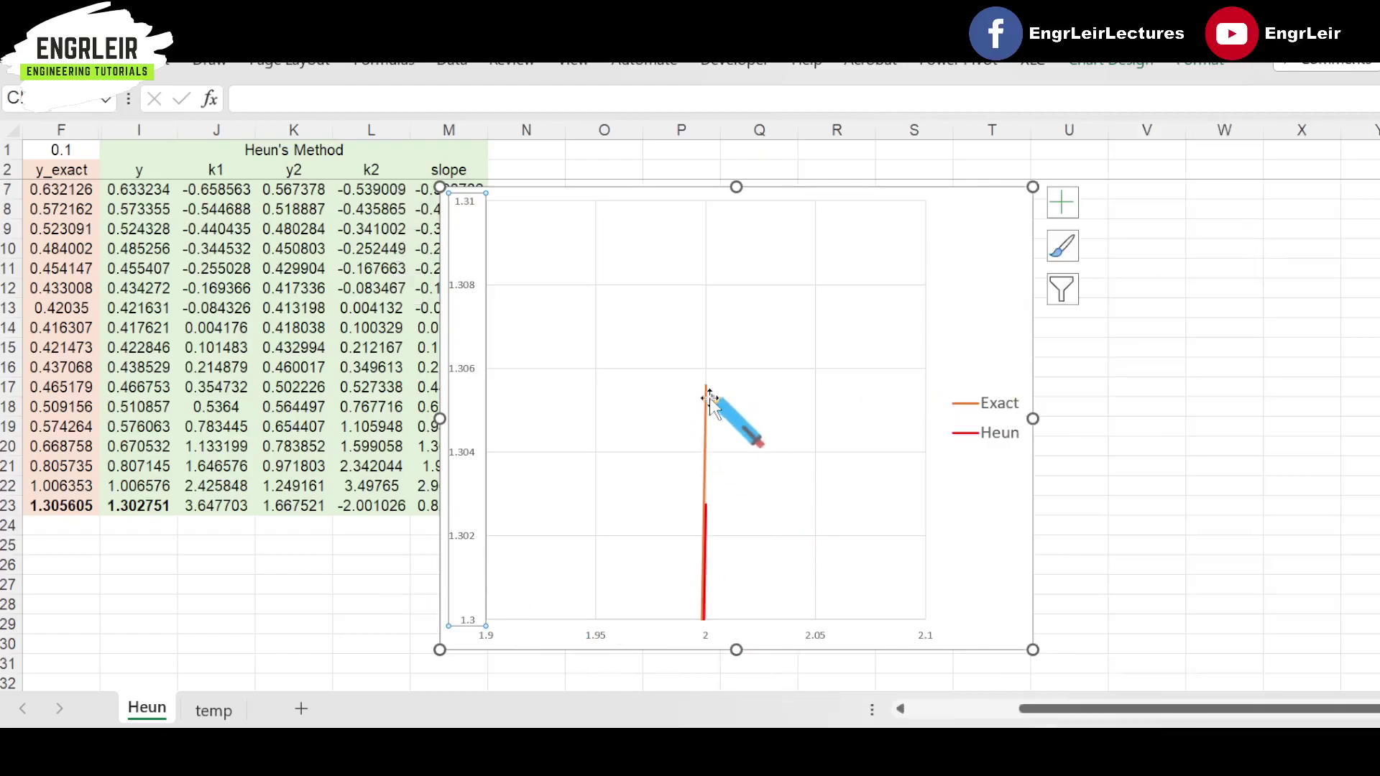
Step: Examine the gap between the end points of the Heun and Exact curves at x = 2
{"action": "left_click", "coordinate": [710, 511]}
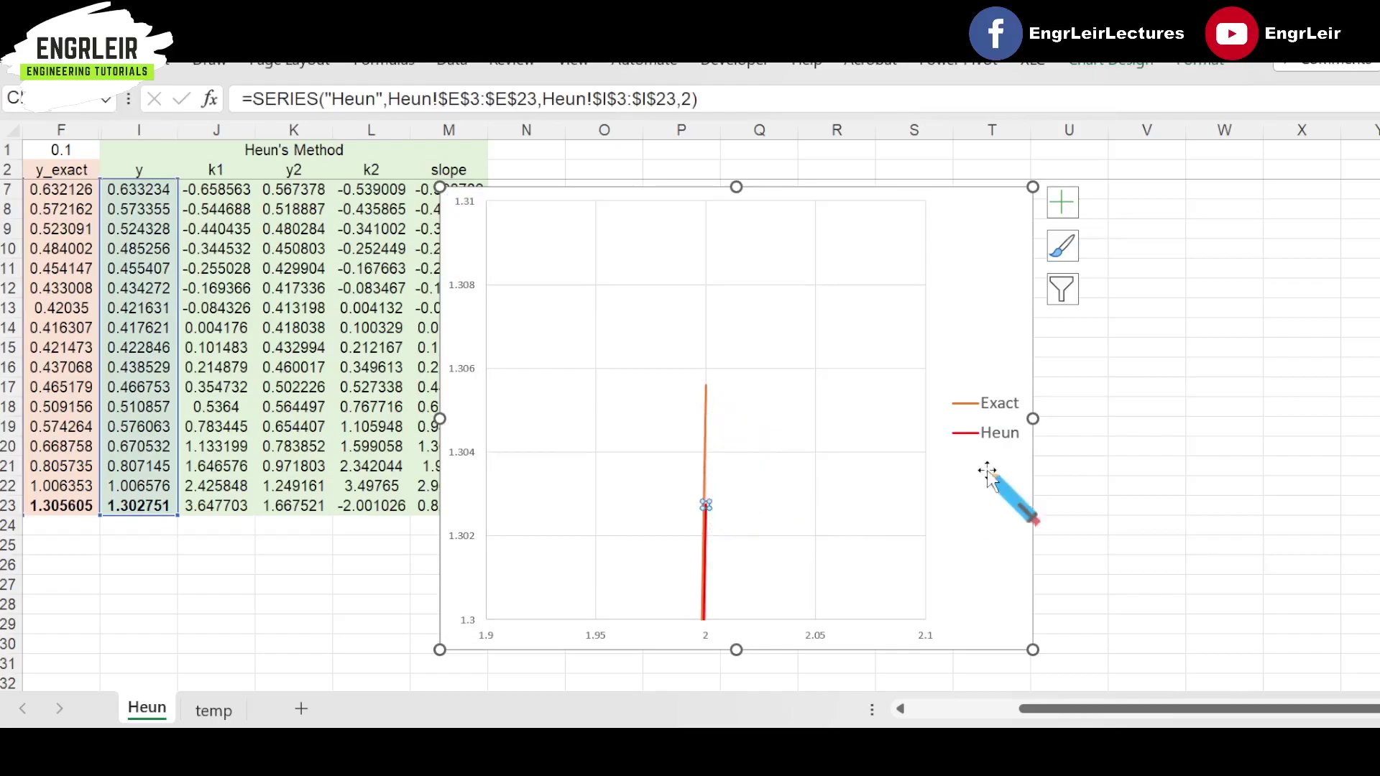
{"action": "left_click", "coordinate": [1002, 442]}
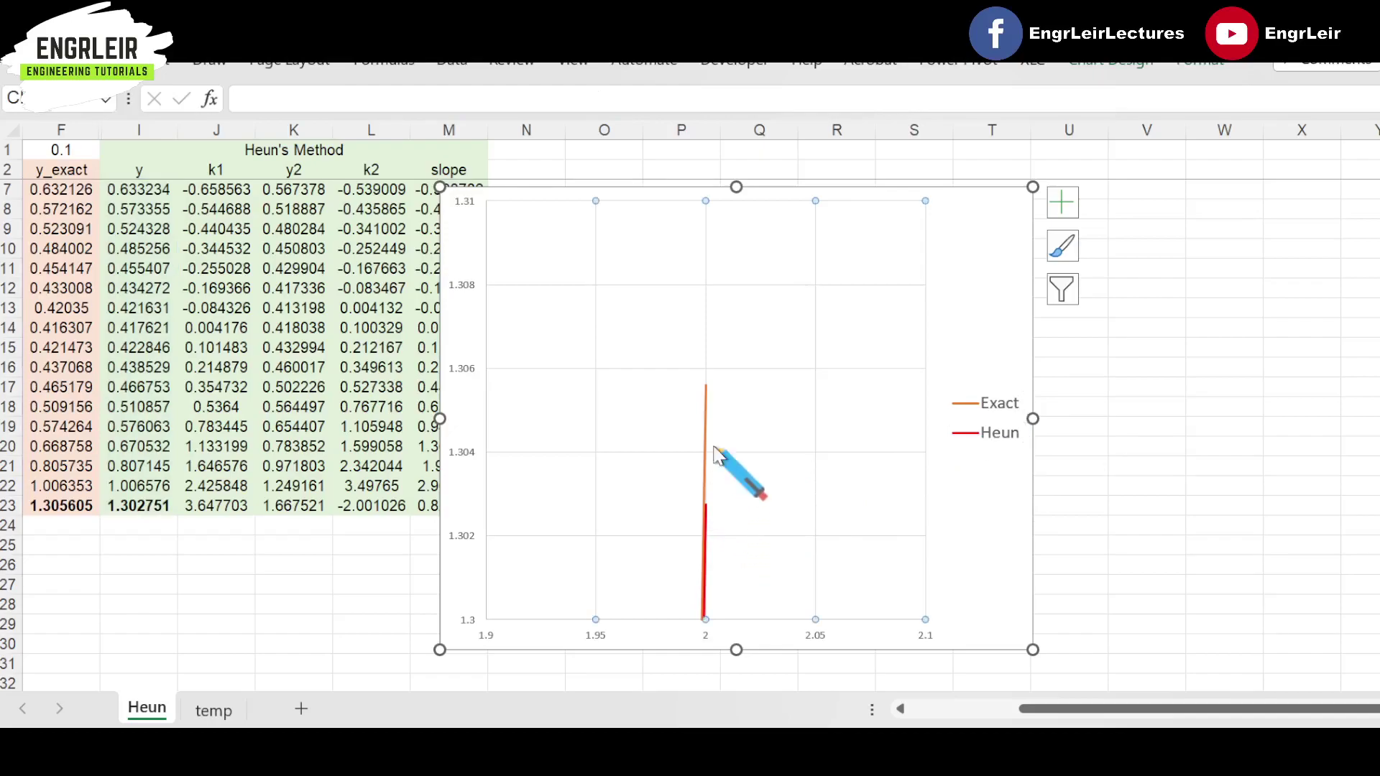
{"action": "left_click", "coordinate": [707, 395]}
{"action": "left_click", "coordinate": [705, 391]}
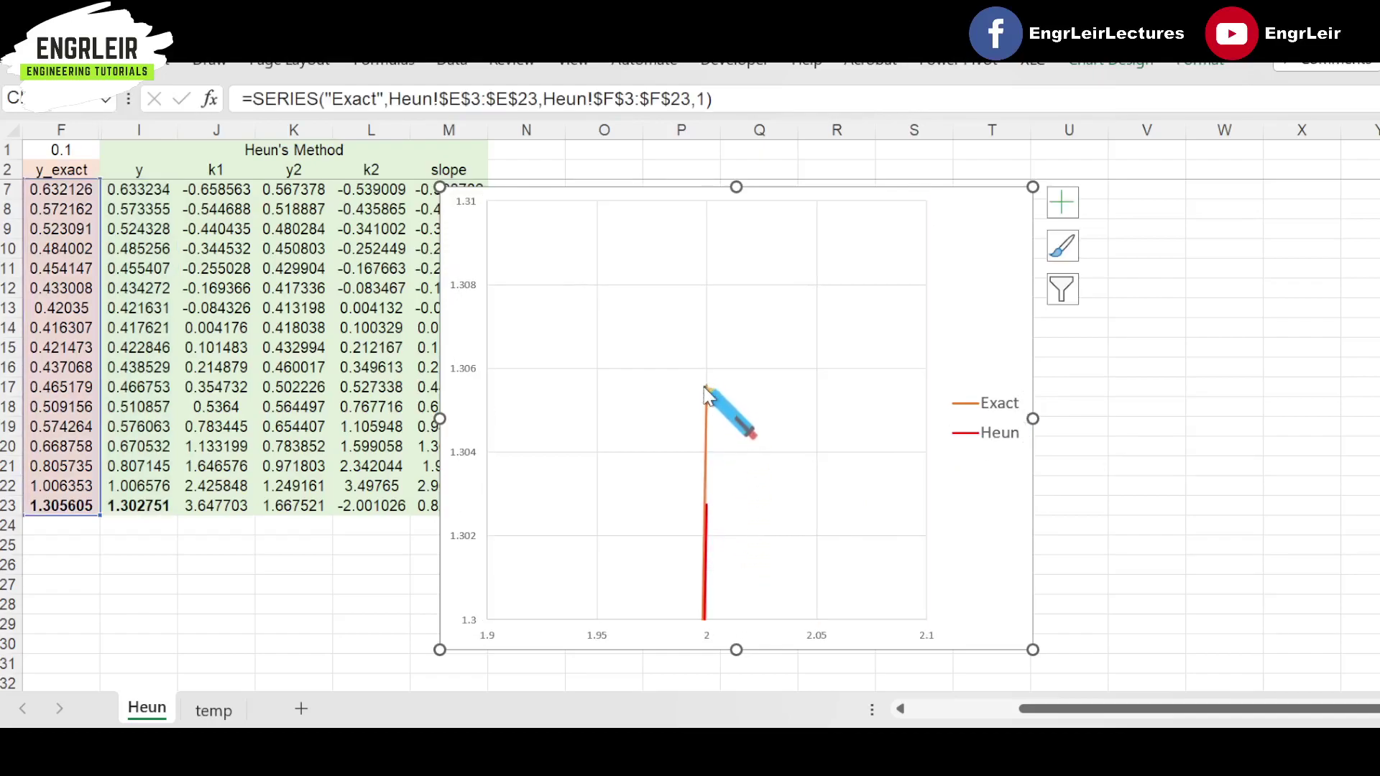
Step: Undo the axis bounds, the chart enlargement and the hiding of the Euler's Method columns G and H
{"action": "left_click", "coordinate": [293, 545]}
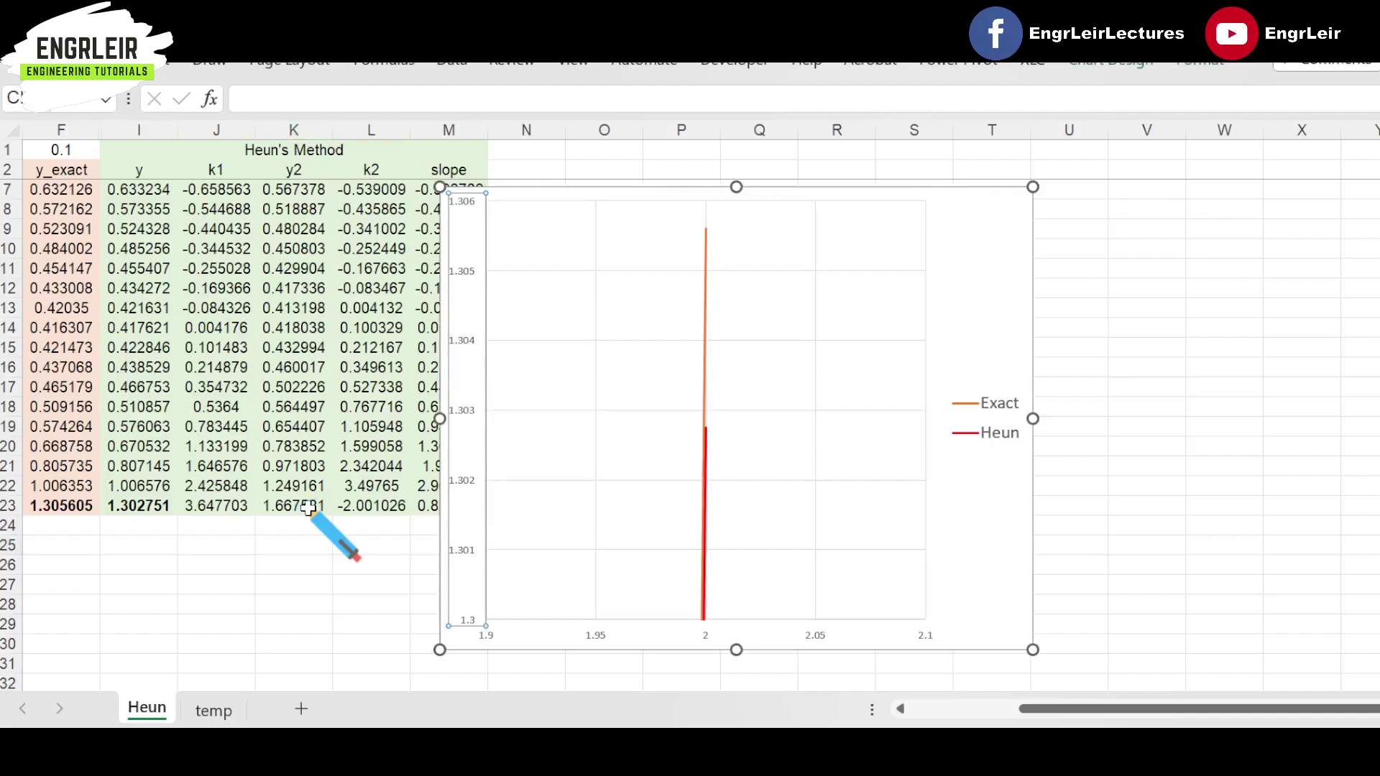
{"action": "scroll", "coordinate": [307, 509], "scroll_direction": "up", "scroll_amount": 1}
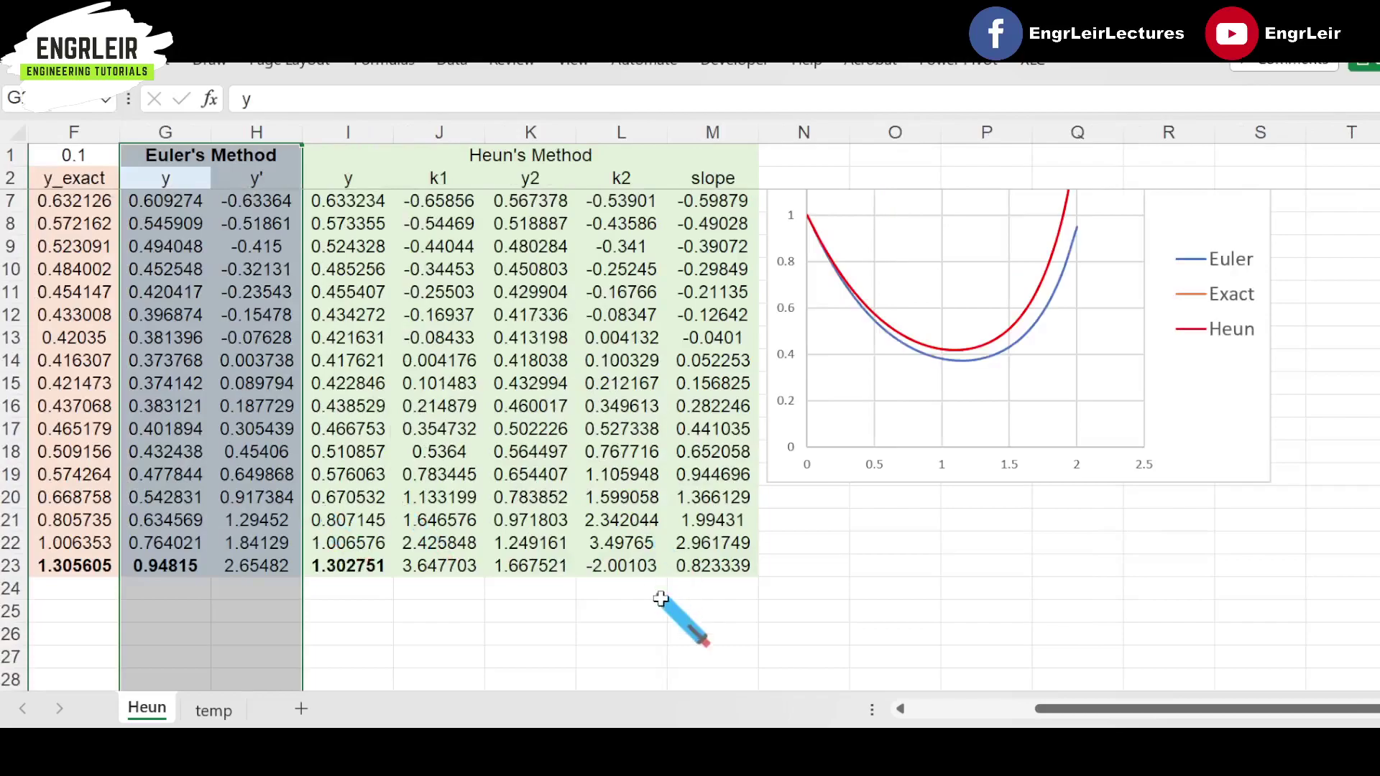
Step: Review the Heun's Method row 3 cells from y through slope and the y results in I3:I23 beside the Euler and exact columns
{"action": "left_click", "coordinate": [894, 617]}
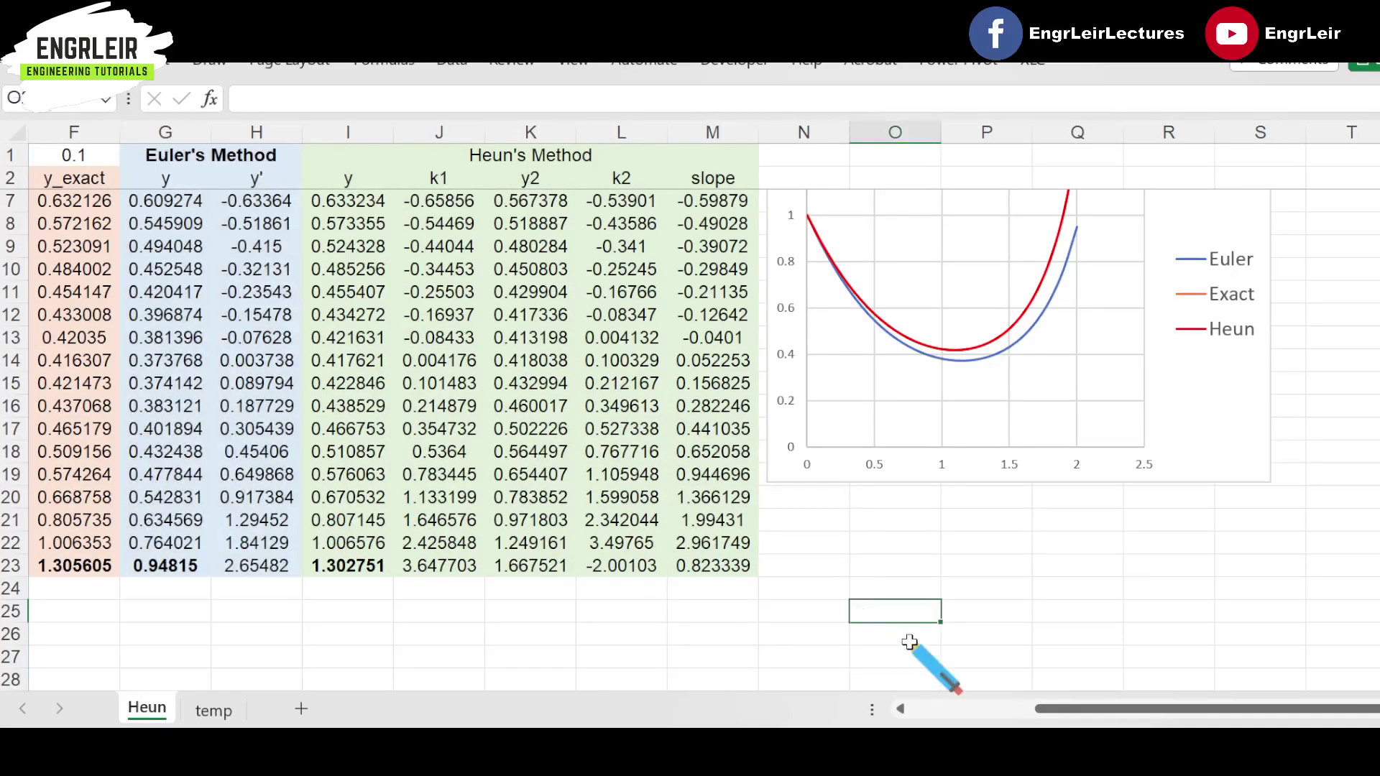
{"action": "scroll", "coordinate": [908, 641], "scroll_direction": "up", "scroll_amount": 2}
{"action": "left_click", "coordinate": [189, 186]}
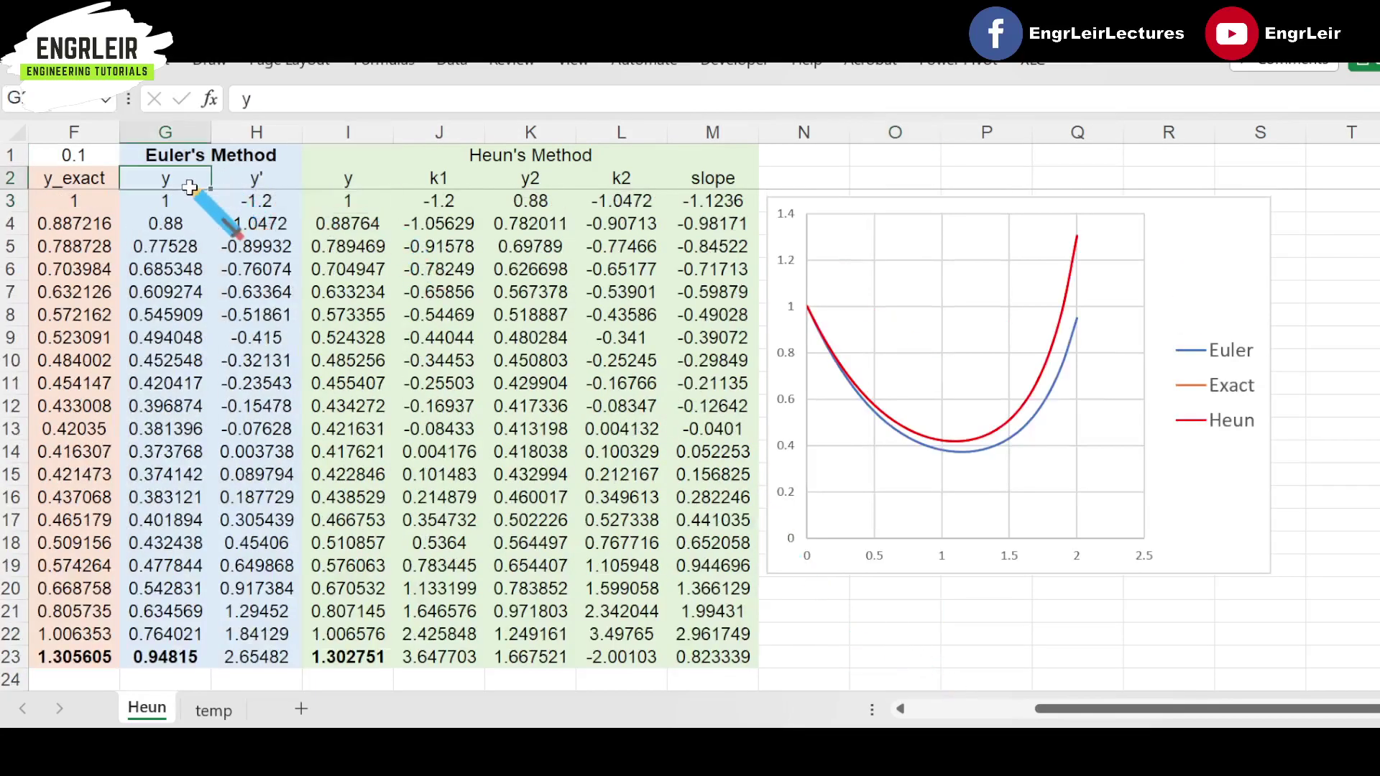
{"action": "left_click_drag", "start_coordinate": [358, 199], "coordinate": [539, 200]}
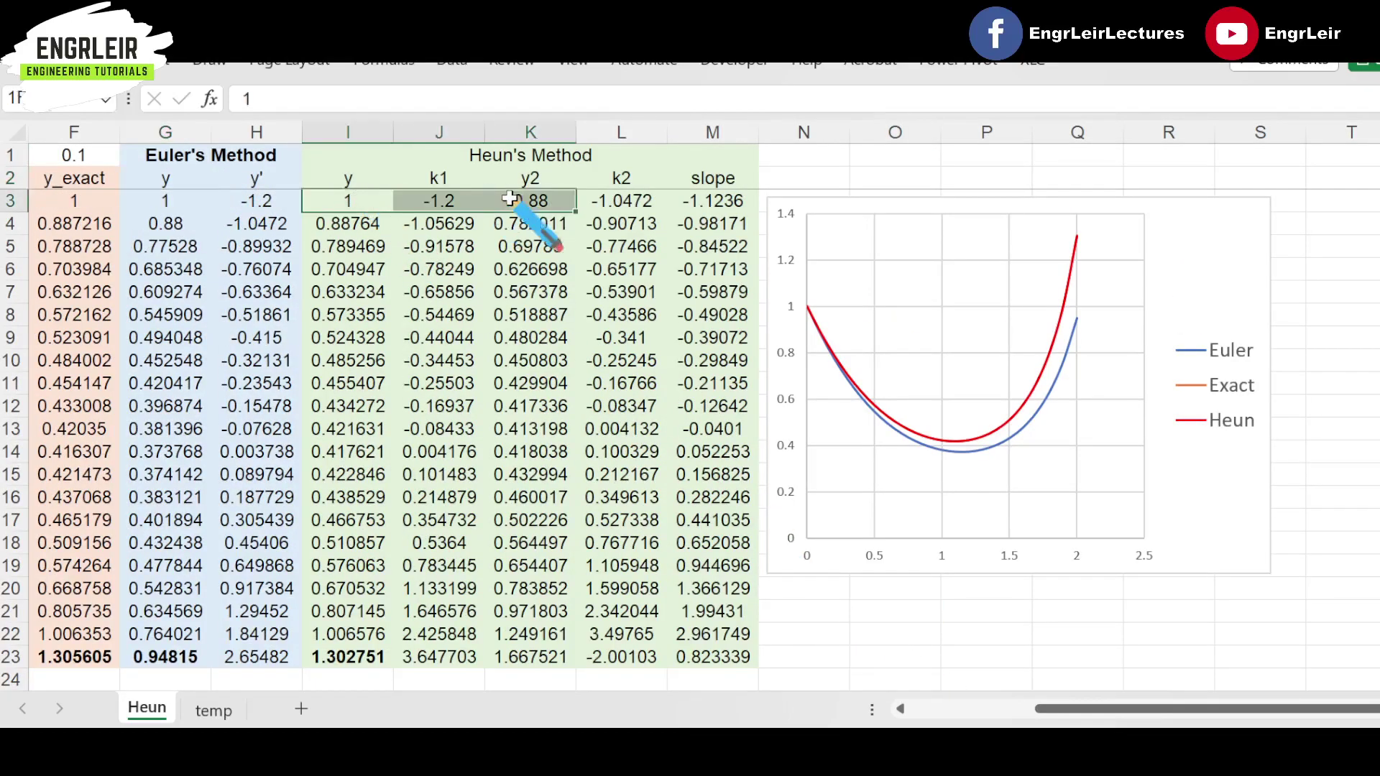
{"action": "left_click", "coordinate": [564, 201]}
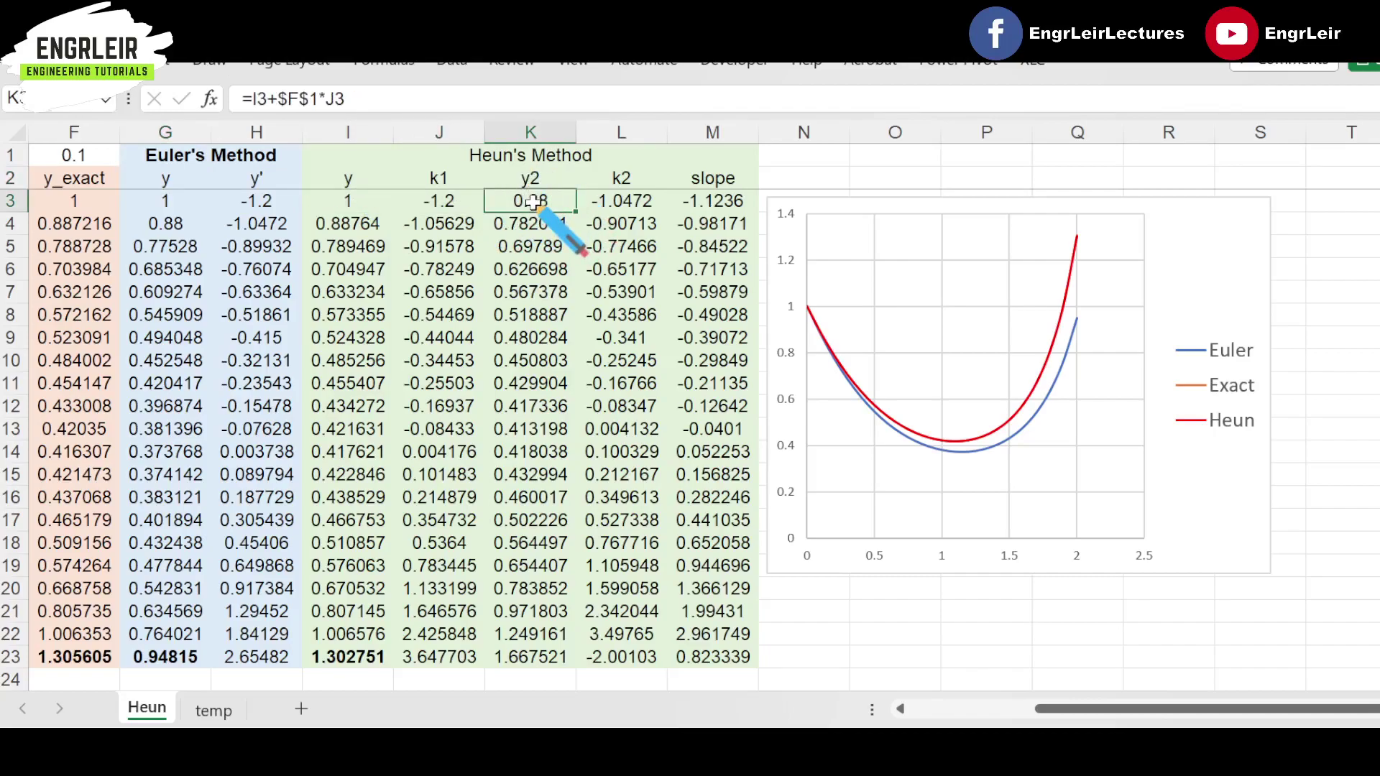
{"action": "left_click", "coordinate": [622, 201]}
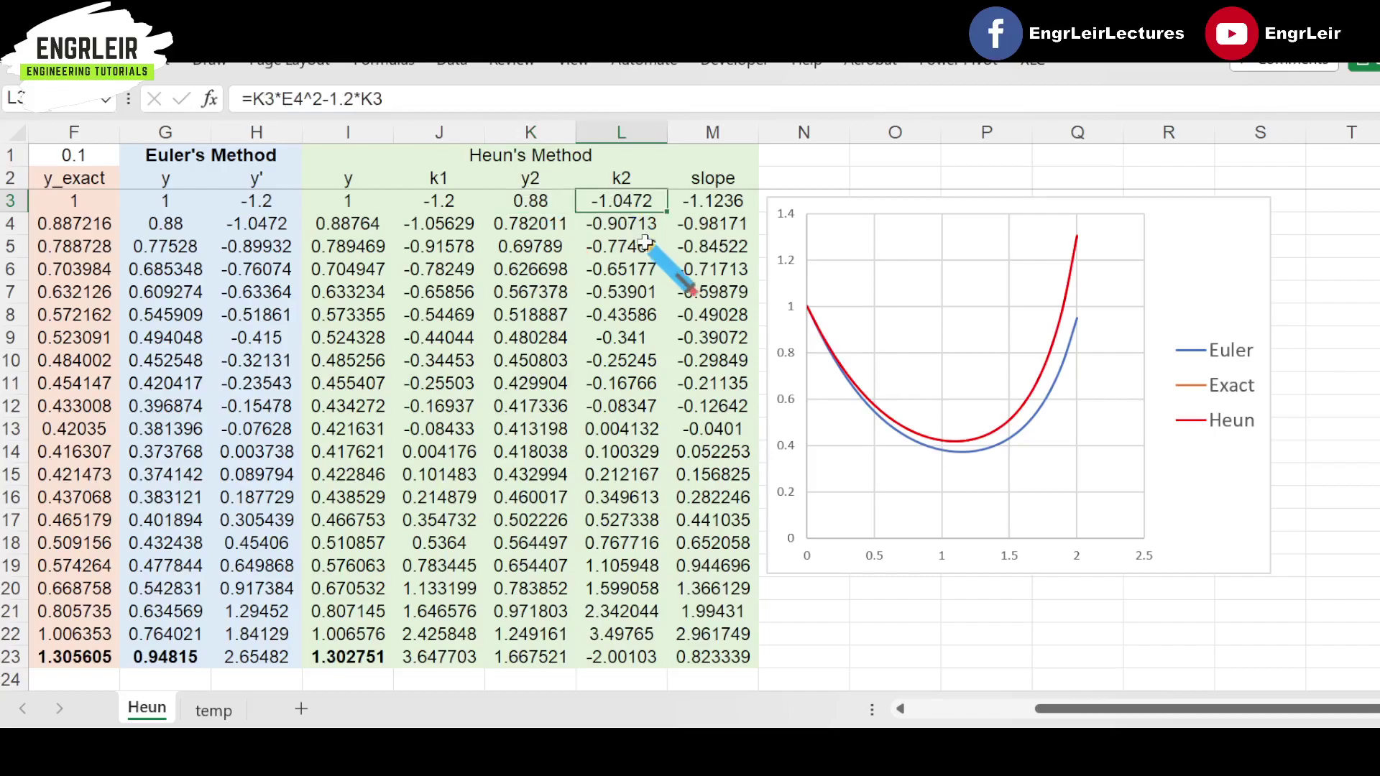
{"action": "left_click", "coordinate": [711, 204]}
{"action": "left_click_drag", "start_coordinate": [348, 657], "coordinate": [348, 202]}
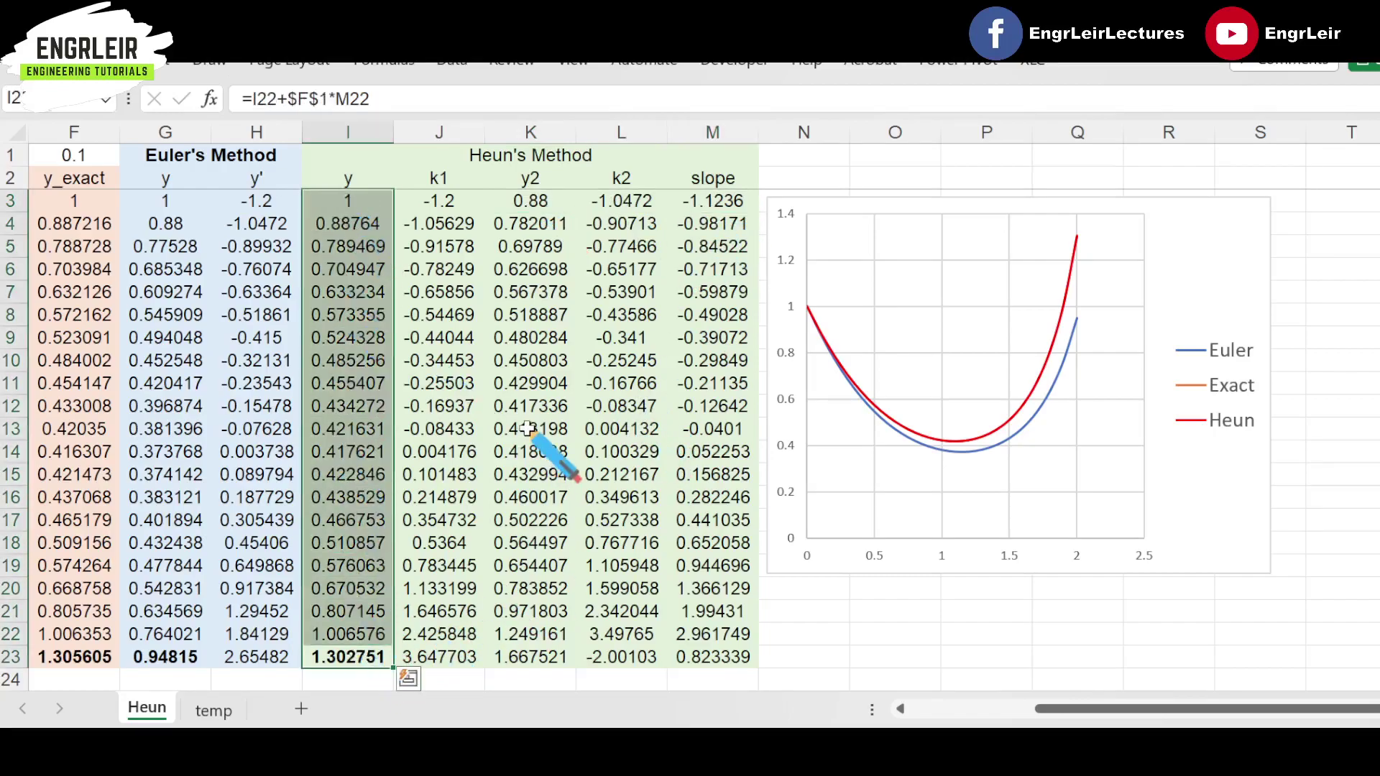
{"action": "left_click", "coordinate": [900, 709]}
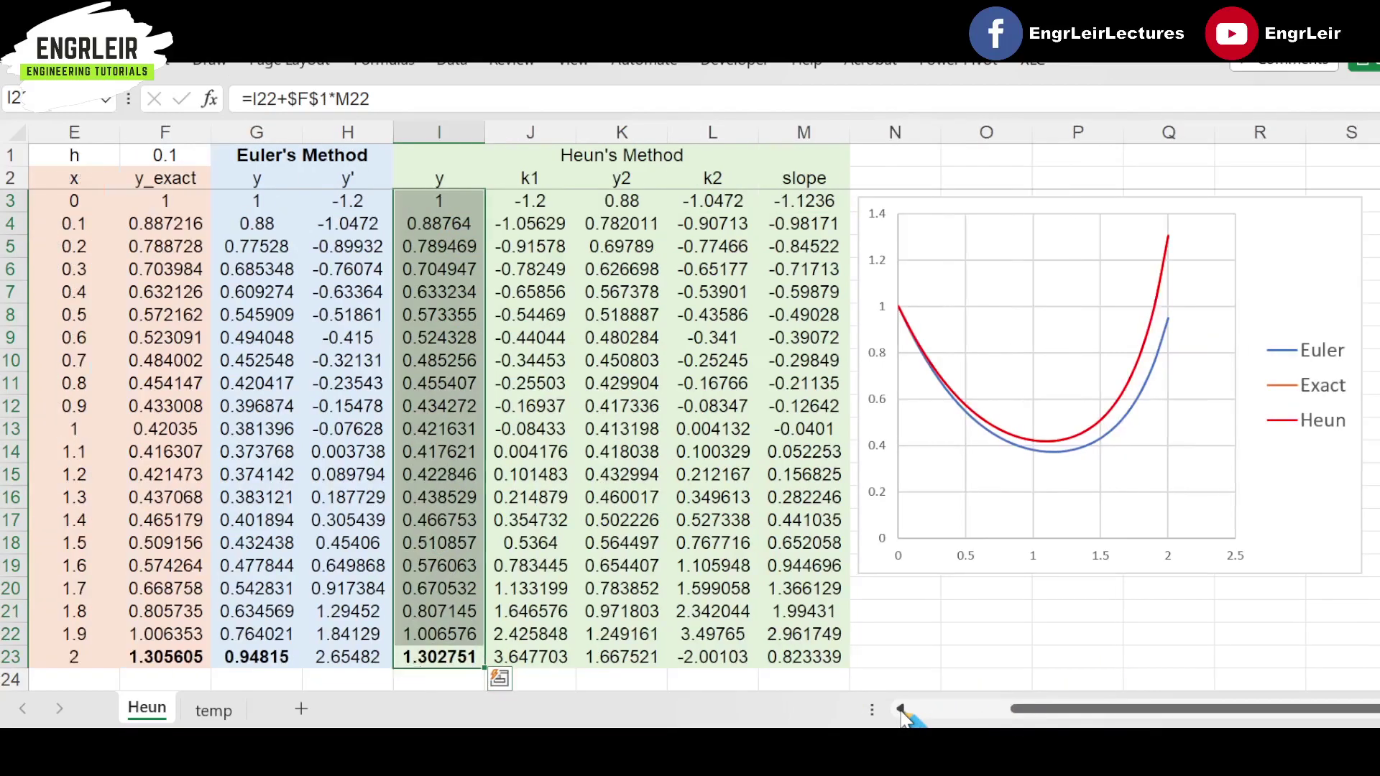
{"action": "left_click", "coordinate": [950, 628]}
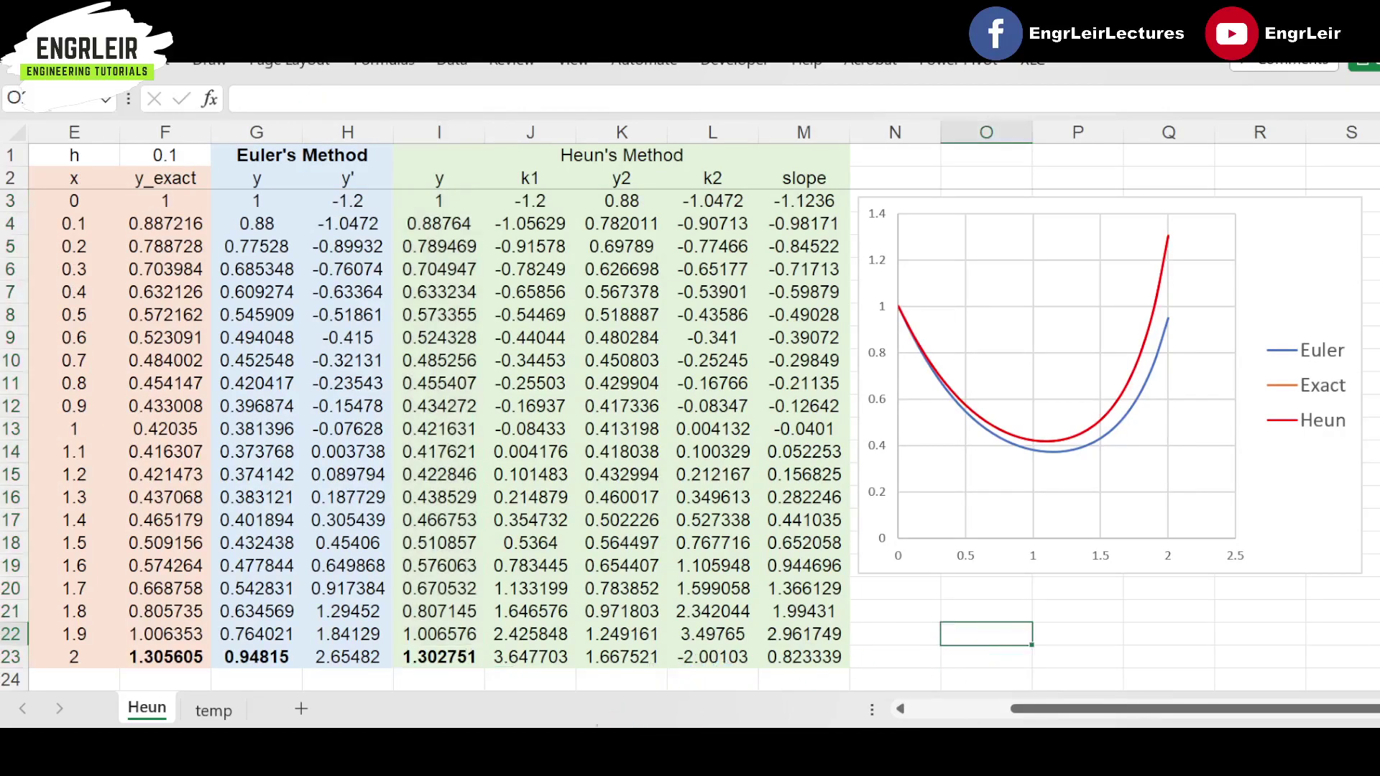
{"action": "key", "text": "ctrl+2"}
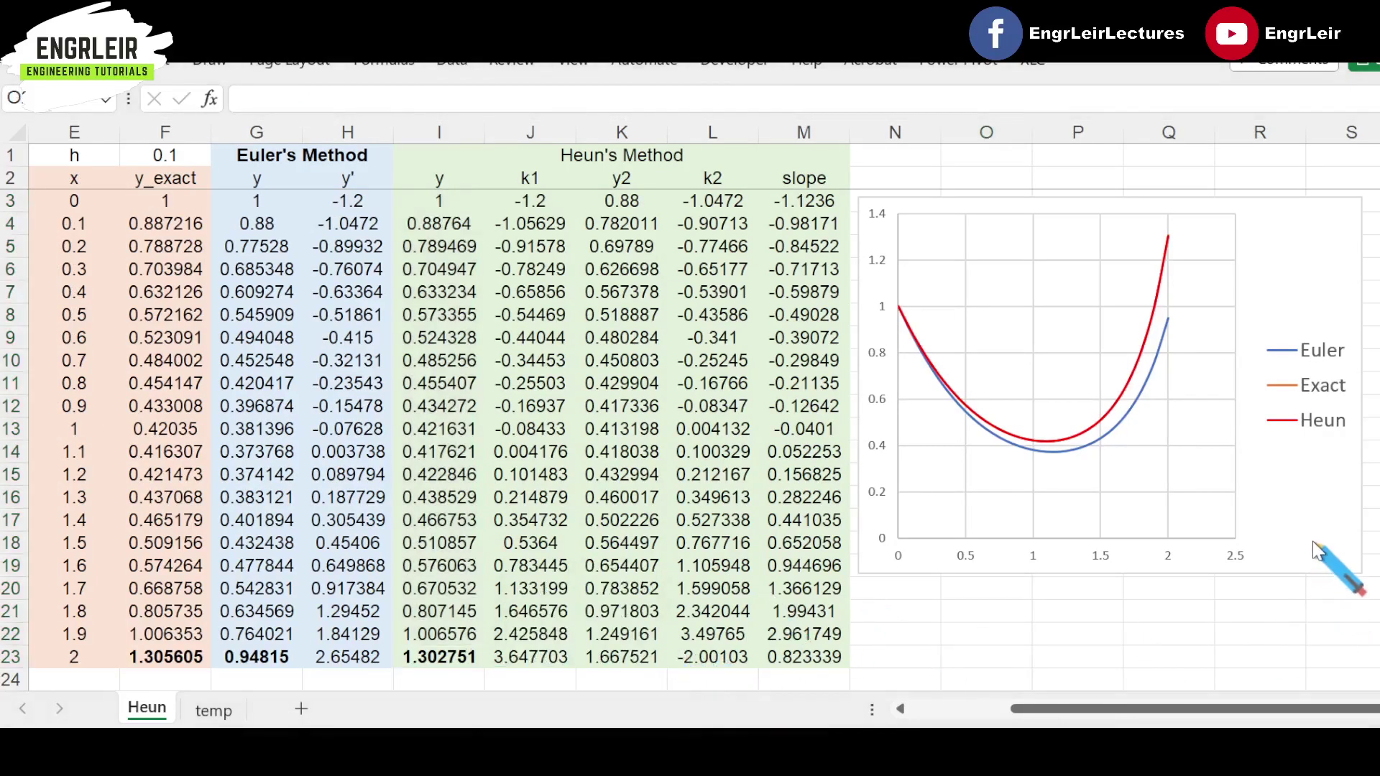